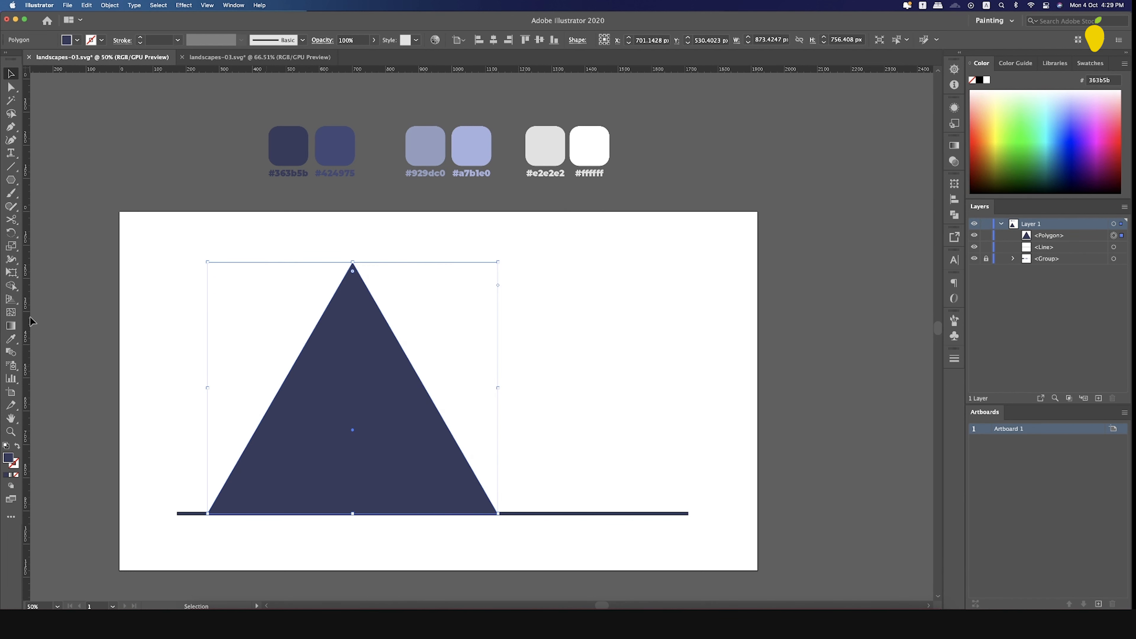
- Duplicate the triangle beside the original and scale the copy to about 574 × 497 px, standing on the ground line
left_click_drag(370, 453, 536, 446)
left_click(596, 296)
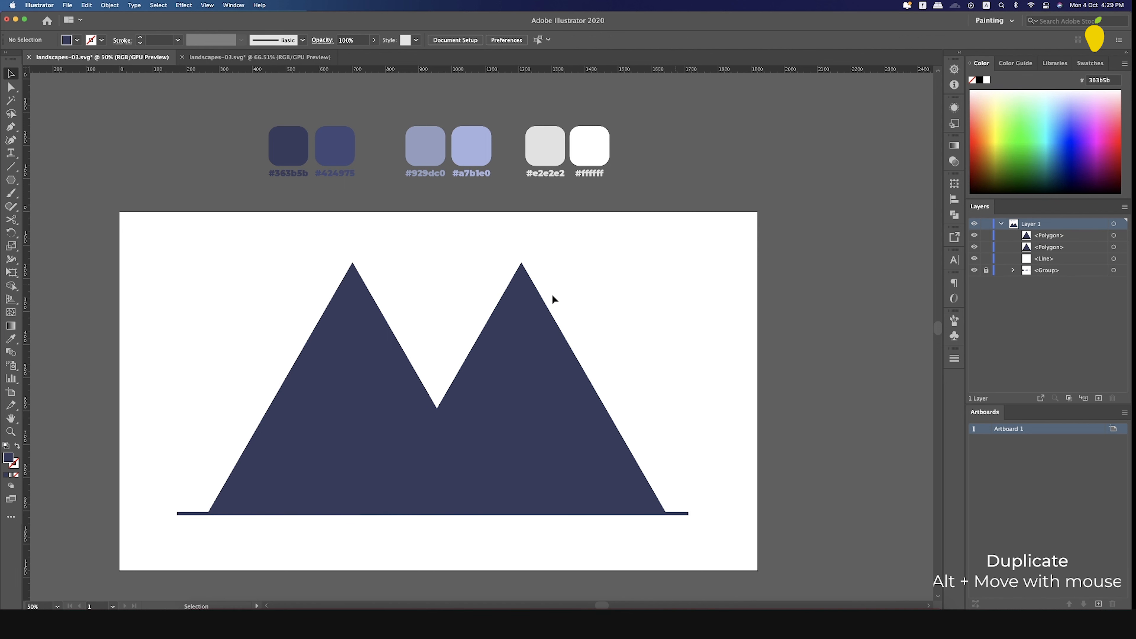
left_click(515, 351)
left_click_drag(667, 262, 634, 350)
left_click_drag(483, 426, 529, 425)
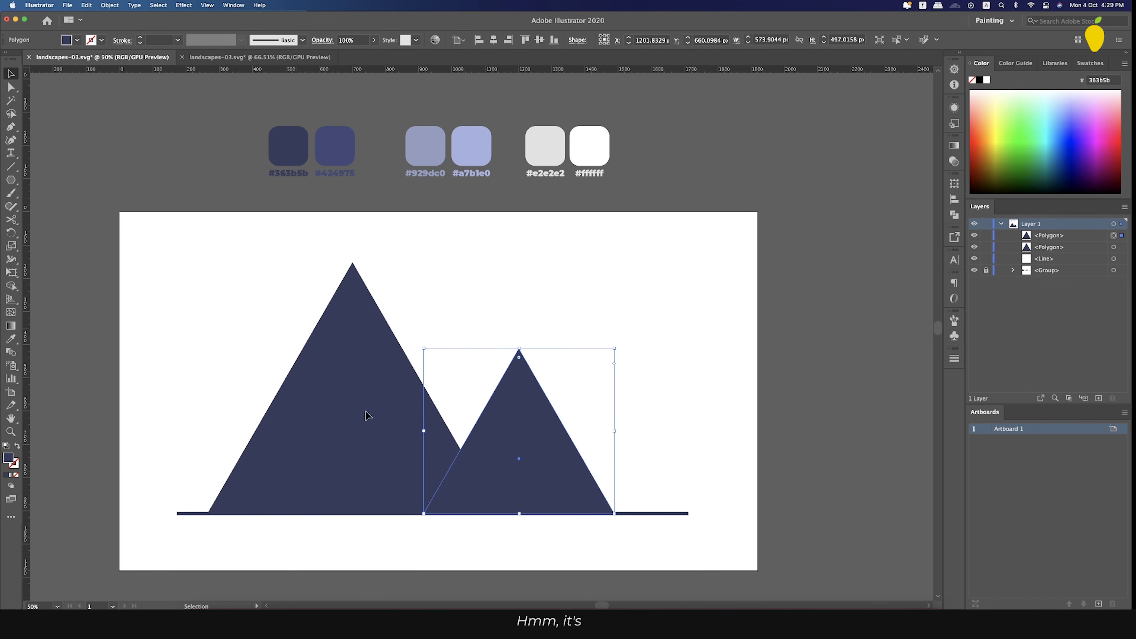
- Flatten and widen both triangles together to about 1345 × 617 px overall, keeping them on the ground line
left_click(365, 457)
left_click(526, 404, "shift")
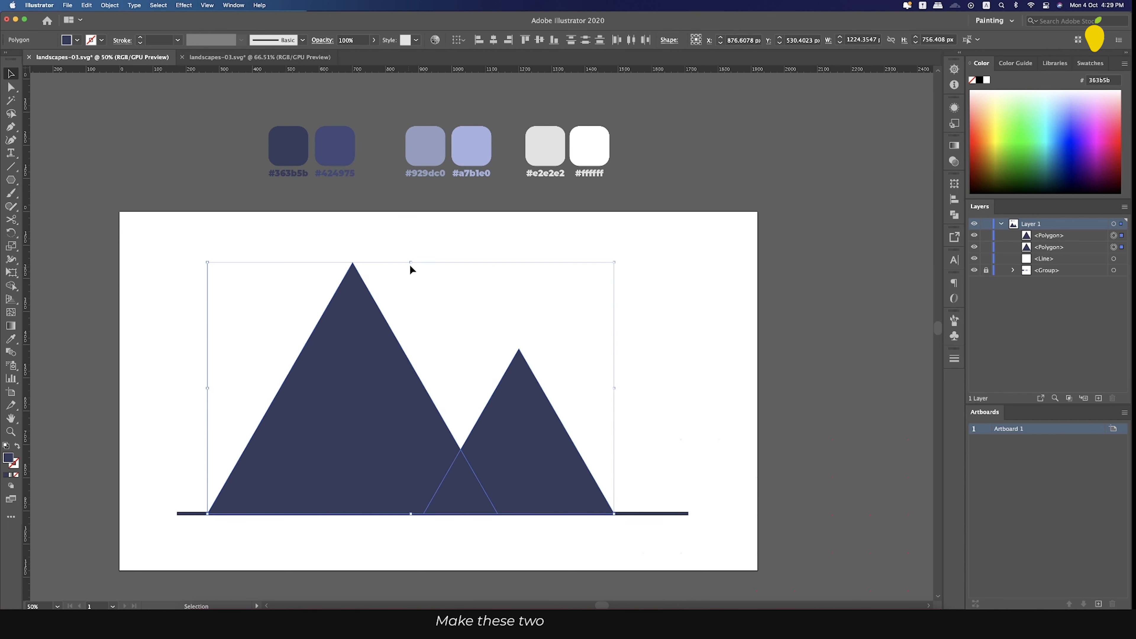
left_click_drag(413, 269, 406, 328)
left_click_drag(613, 328, 655, 308)
left_click(844, 366)
- Recolor both triangles with the #424975 palette swatch
left_click(406, 450)
left_click(345, 169)
left_click(399, 391)
left_click(553, 444, "shift")
key("i")
left_click(343, 158)
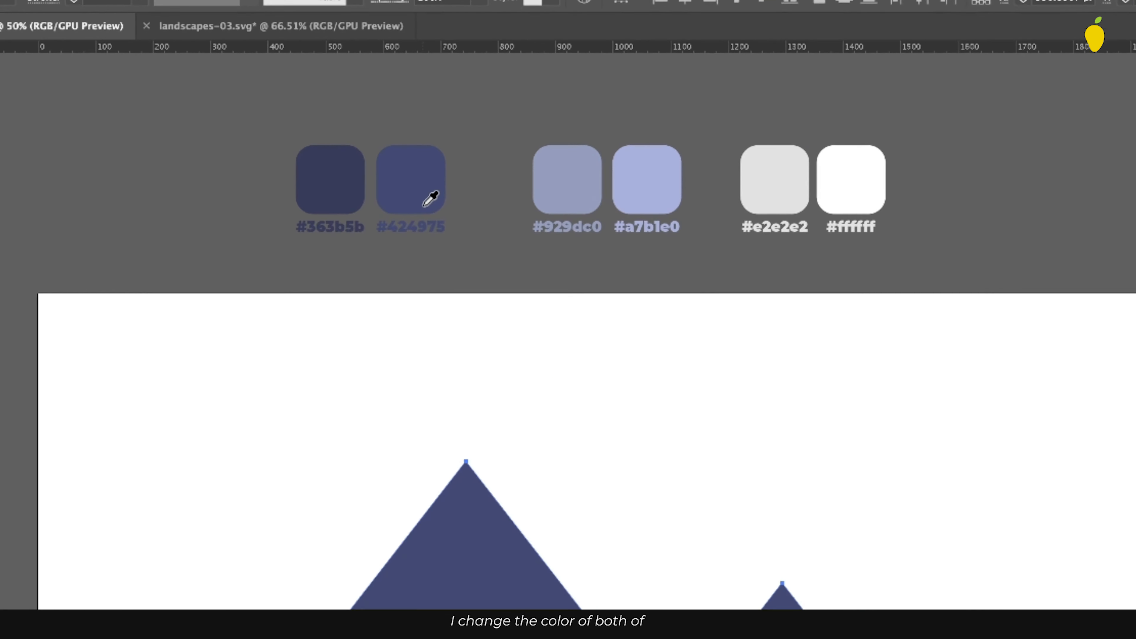
key("v")
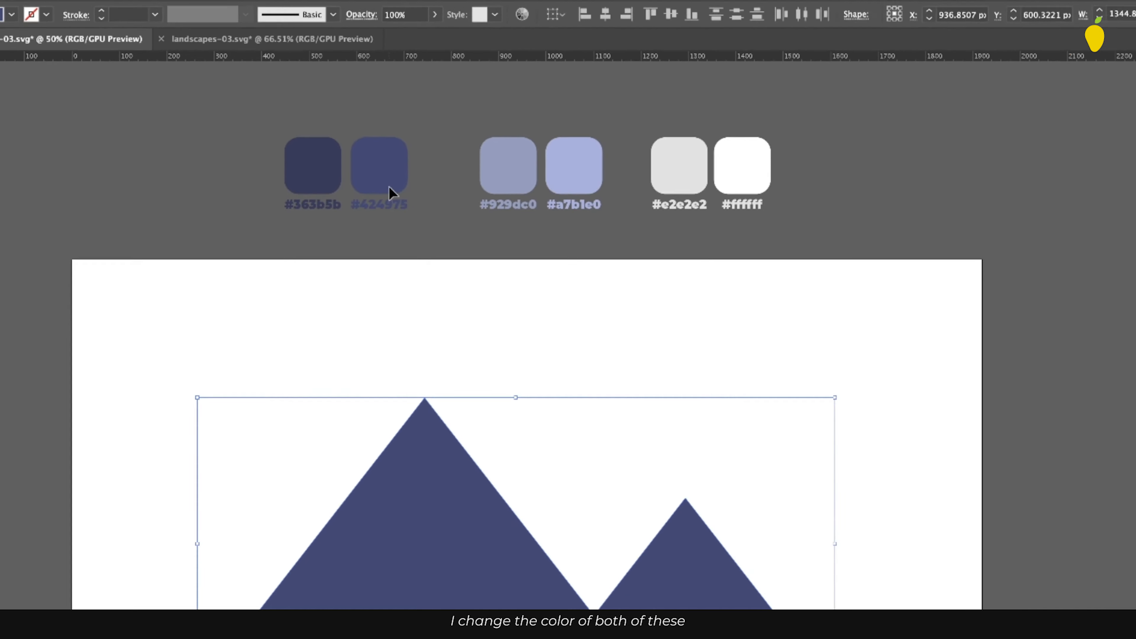
left_click(32, 273)
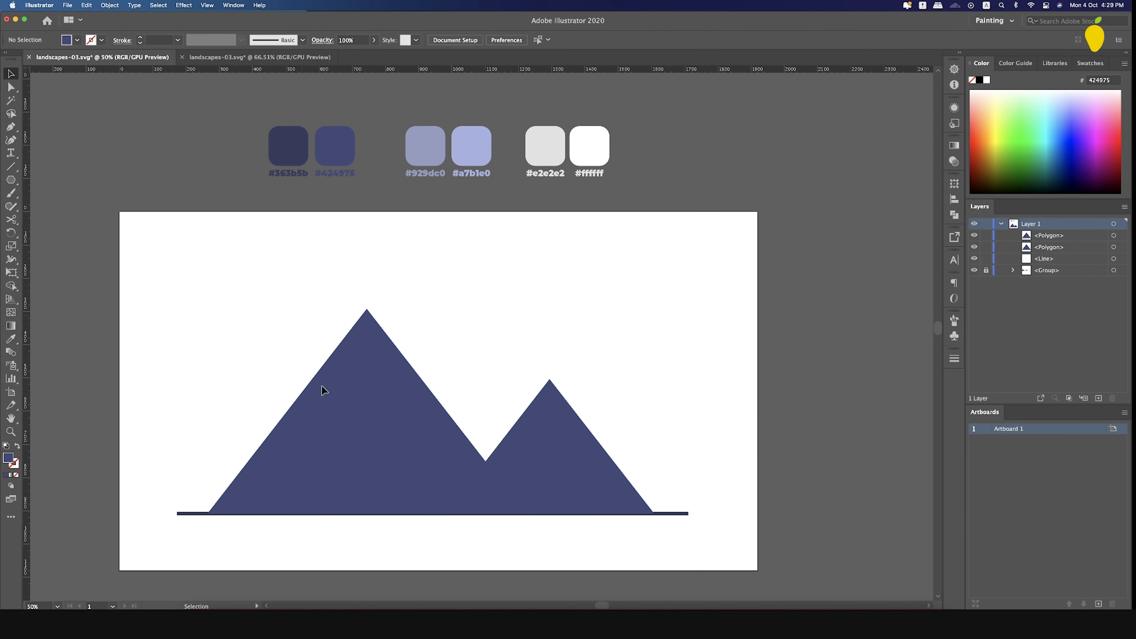
- Place a copy of the large triangle on the empty canvas to the left of the artboard
left_click(400, 457)
scroll(343, 447, "down", 1)
left_click_drag(344, 447, 309, 439)
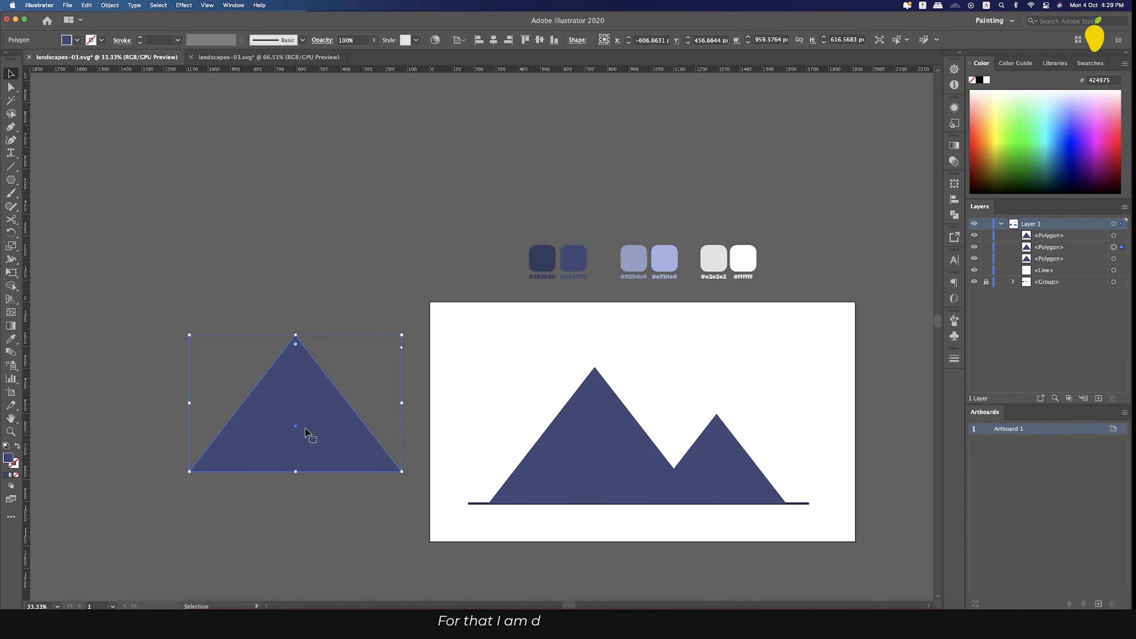
left_click(356, 287)
- Draw a rectangle about 499 × 896 px covering the right half of the copied triangle, starting at its center line
left_click(11, 180)
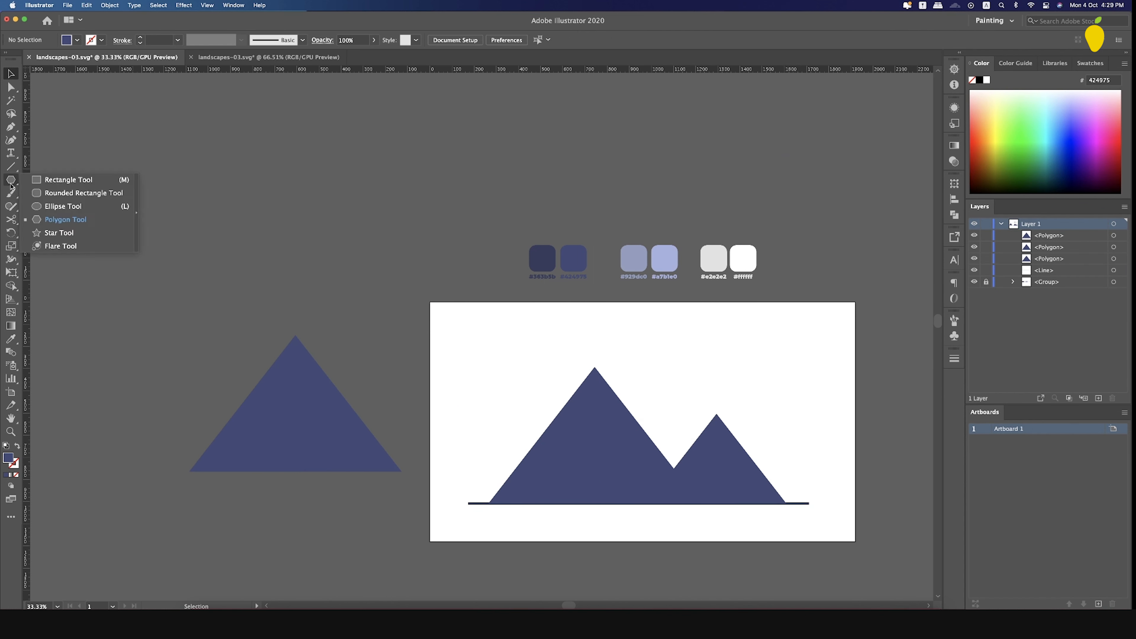
left_click(52, 182)
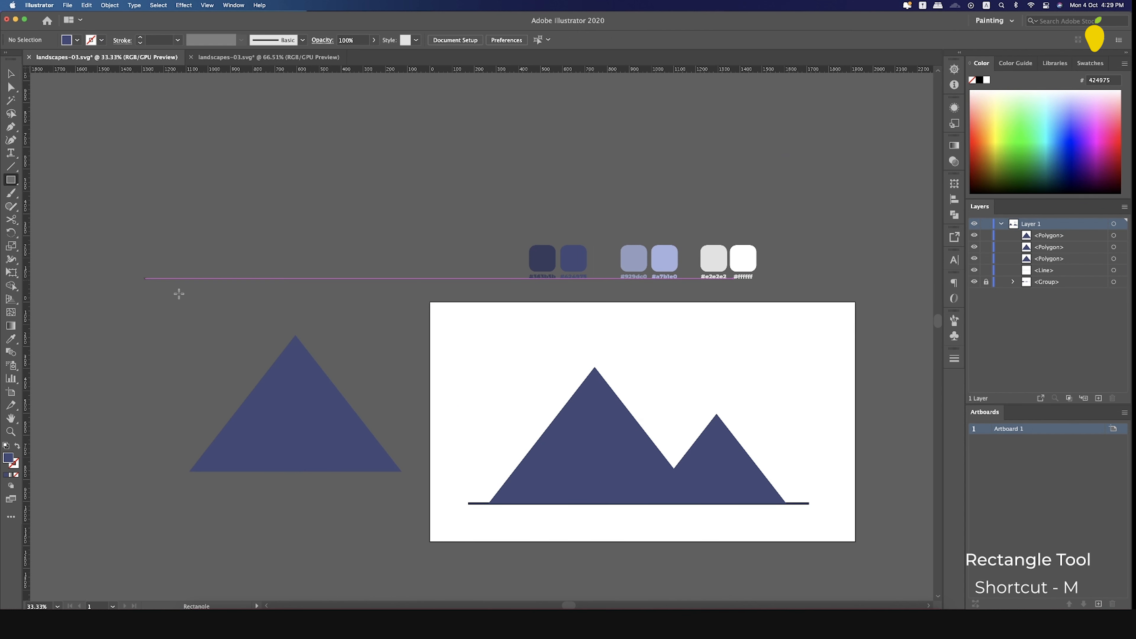
left_click_drag(295, 312, 406, 511)
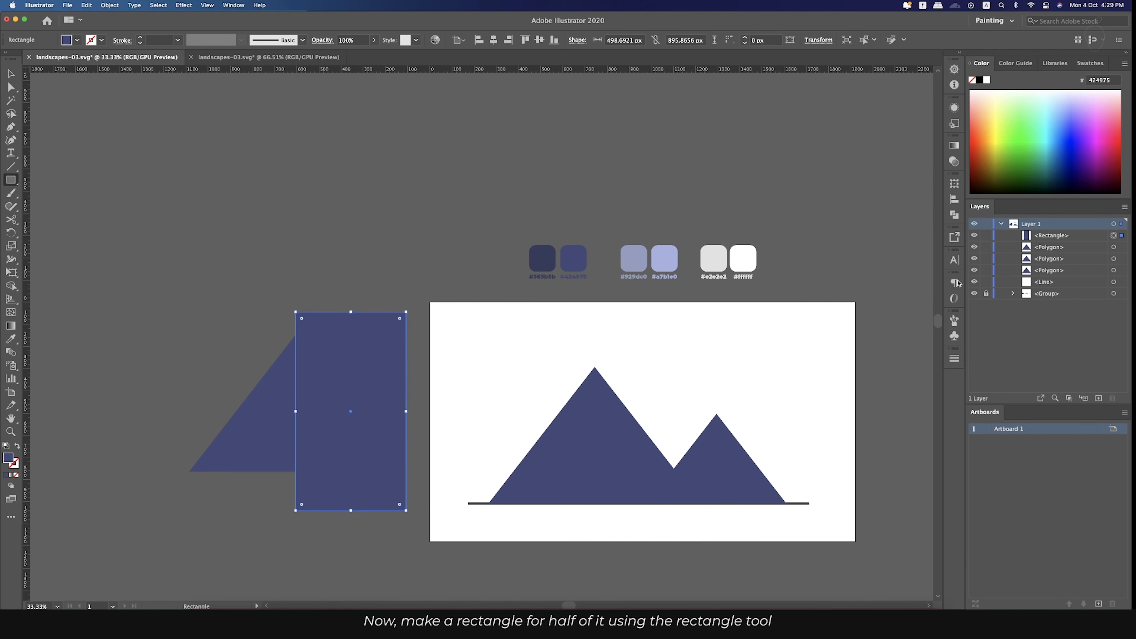
- Split the copied triangle with the rectangle using Pathfinder Divide and ungroup the pieces
left_click(954, 217)
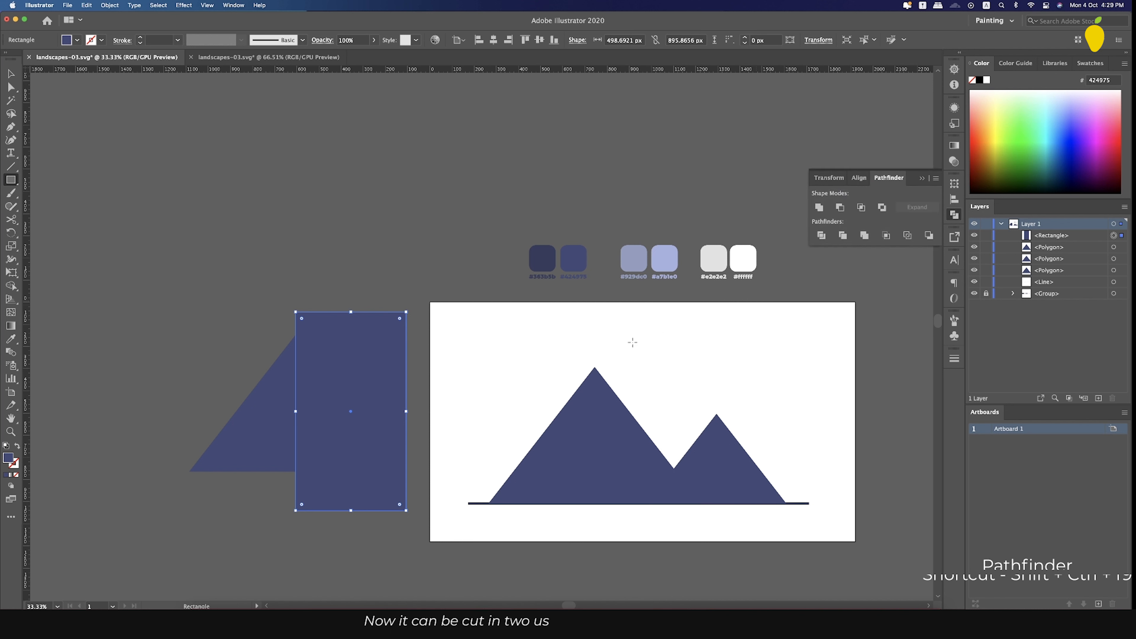
key("v")
left_click(253, 449, "shift")
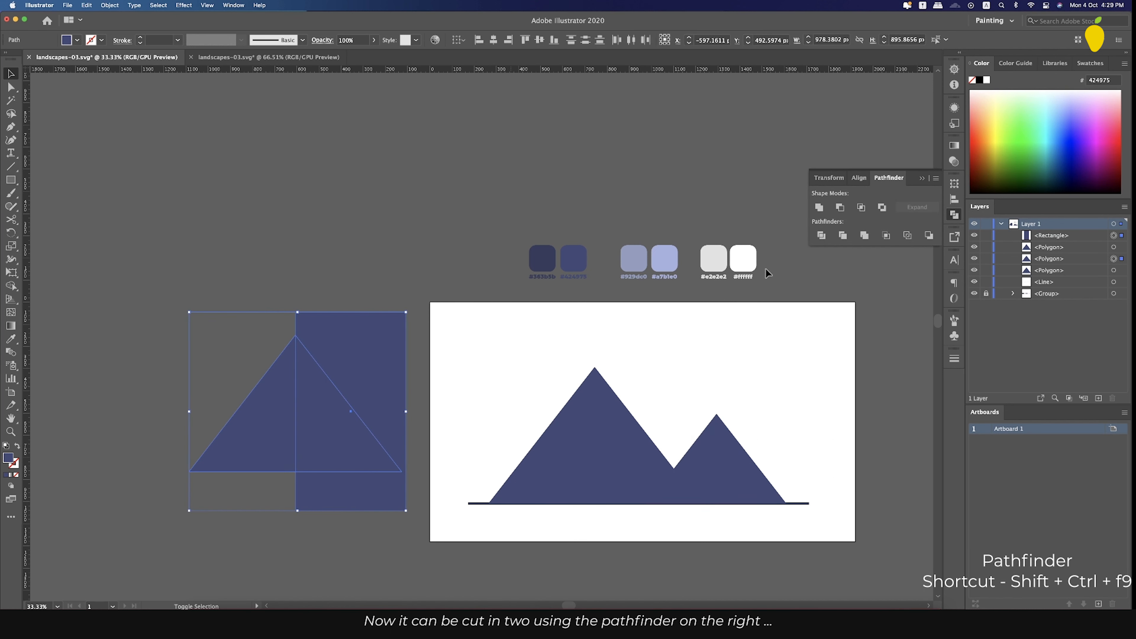
left_click(821, 236)
right_click(308, 432)
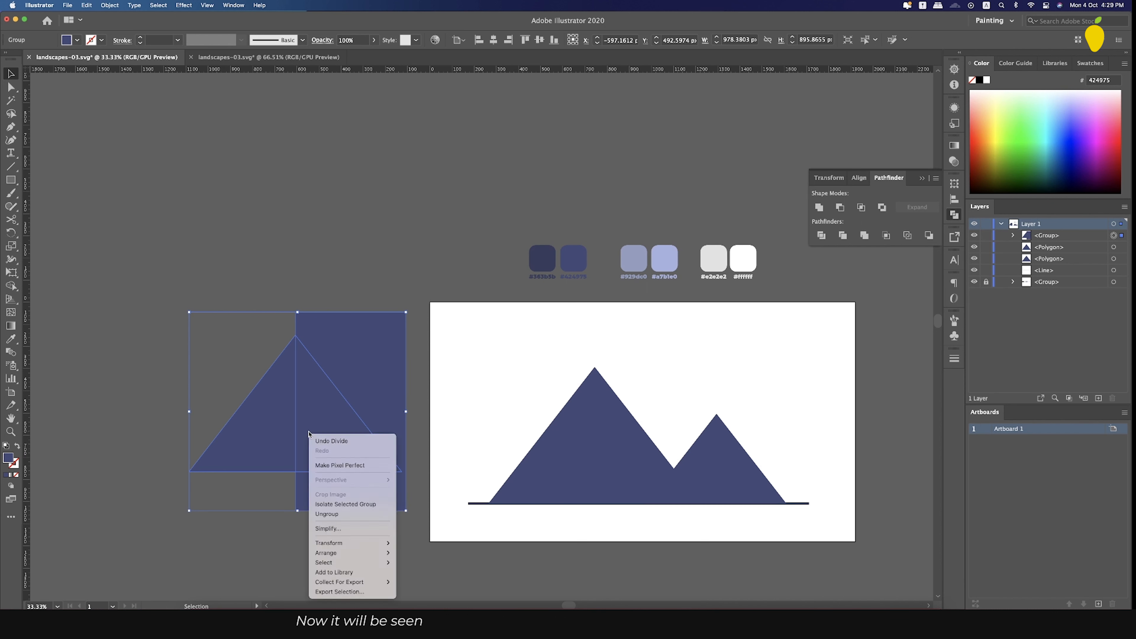
left_click(331, 514)
left_click(357, 233)
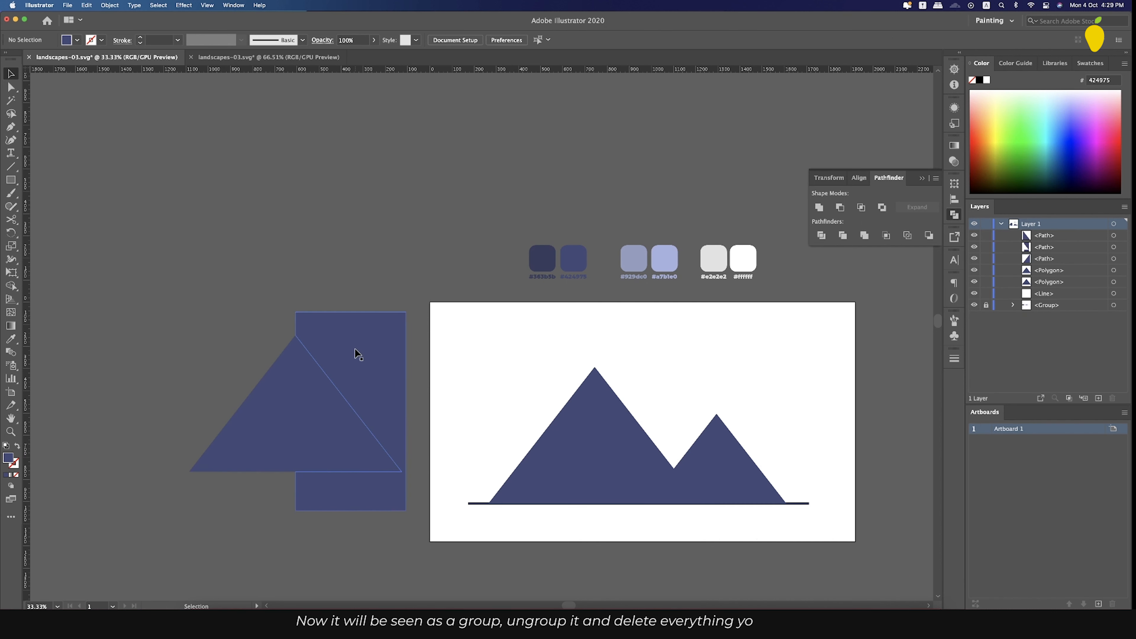
- Delete the leftover rectangle piece and the right half of the copied triangle
left_click(356, 358)
key("Delete")
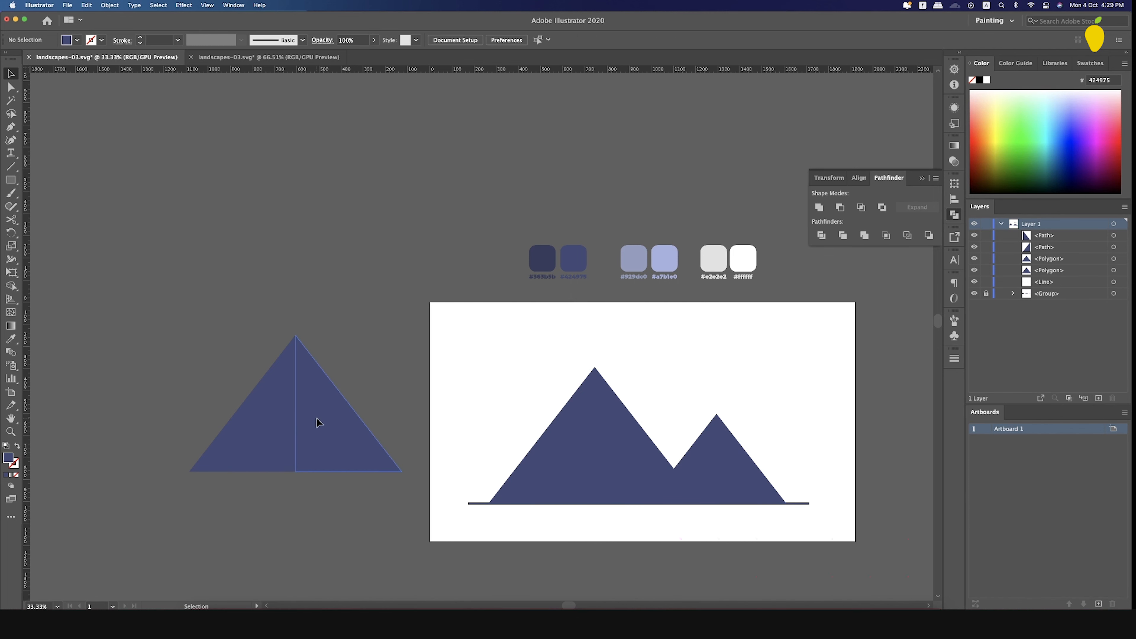
left_click(316, 419)
key("Delete")
- Recolor the remaining left half of the triangle with the #363b5b palette swatch
left_click(244, 445)
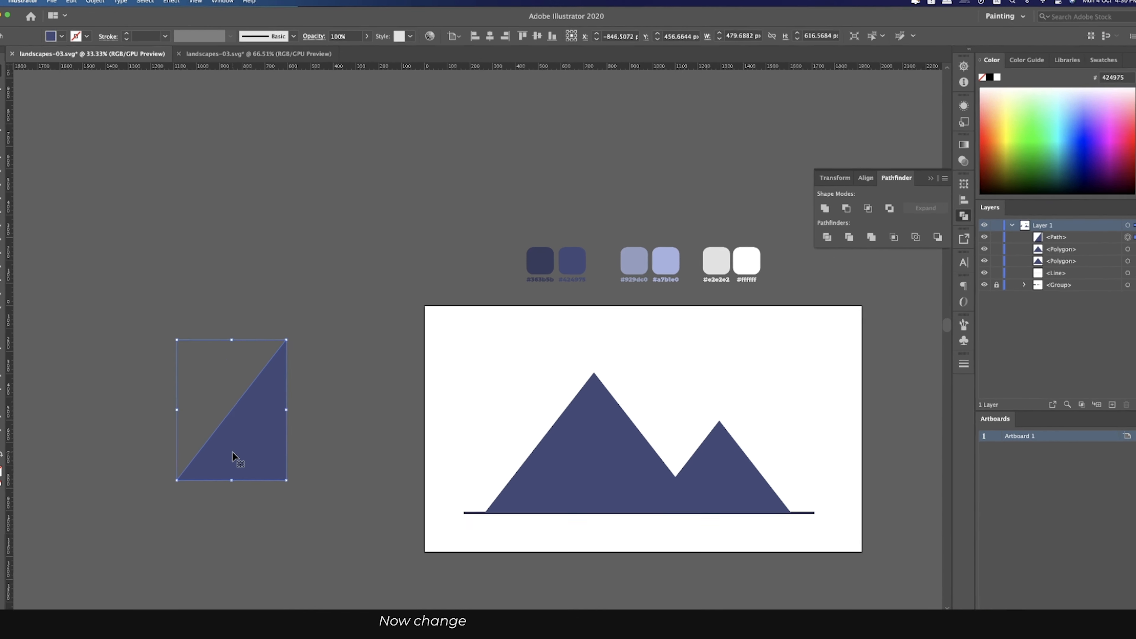
key("i")
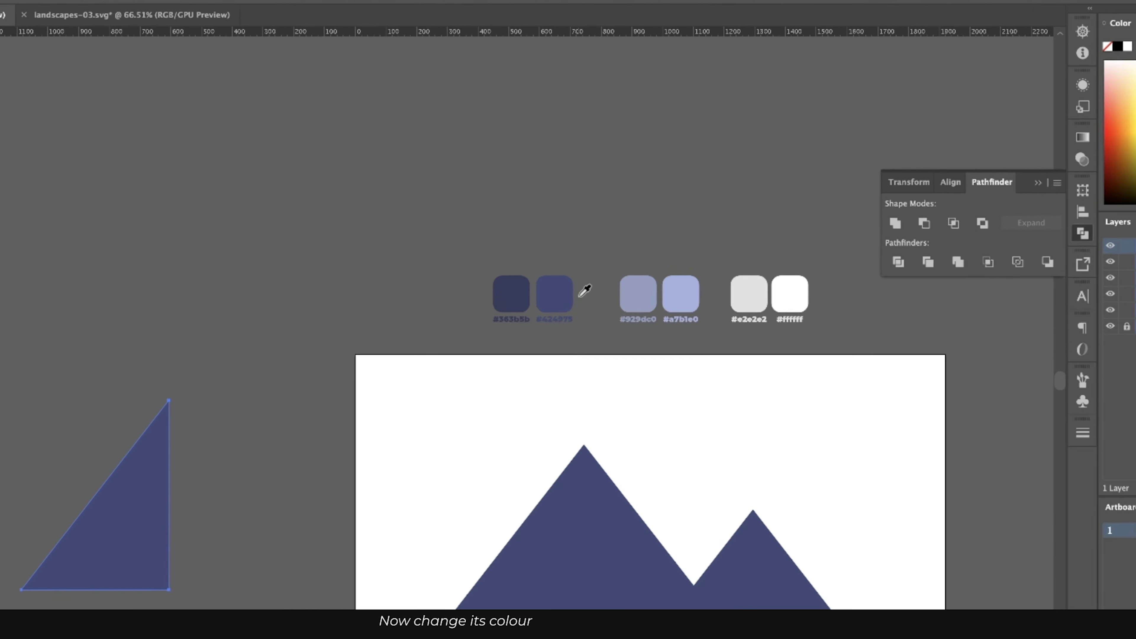
left_click(540, 260)
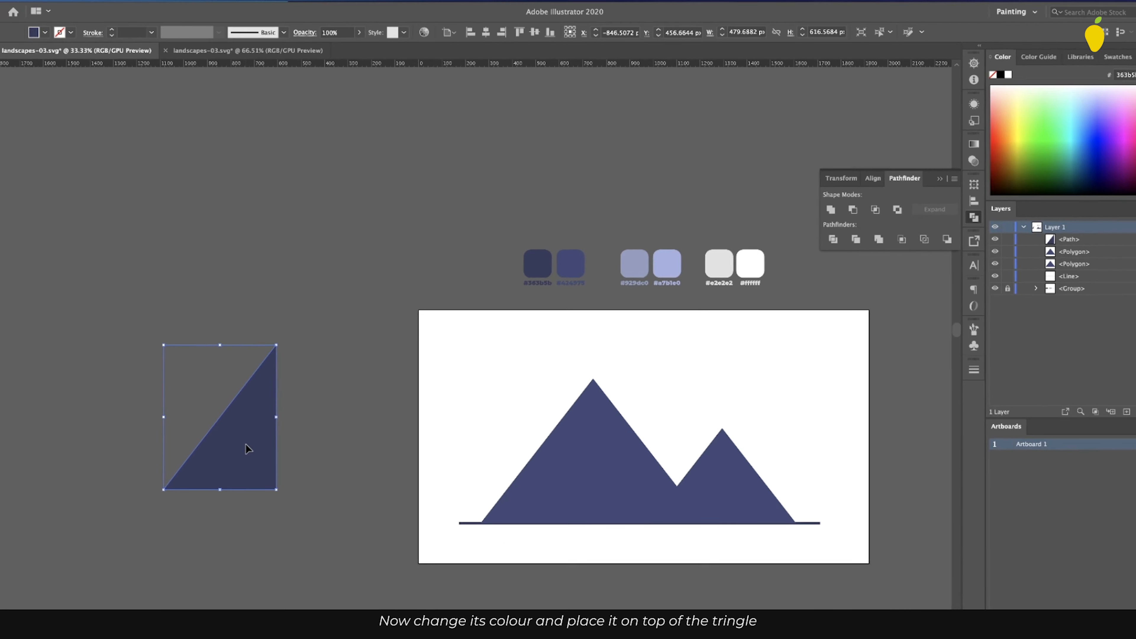
- Place the dark half over the left side of the large mountain, aligned with its peak and base
left_click_drag(104, 544, 548, 585)
left_click_drag(569, 452, 565, 462)
scroll(582, 354, "up", 5)
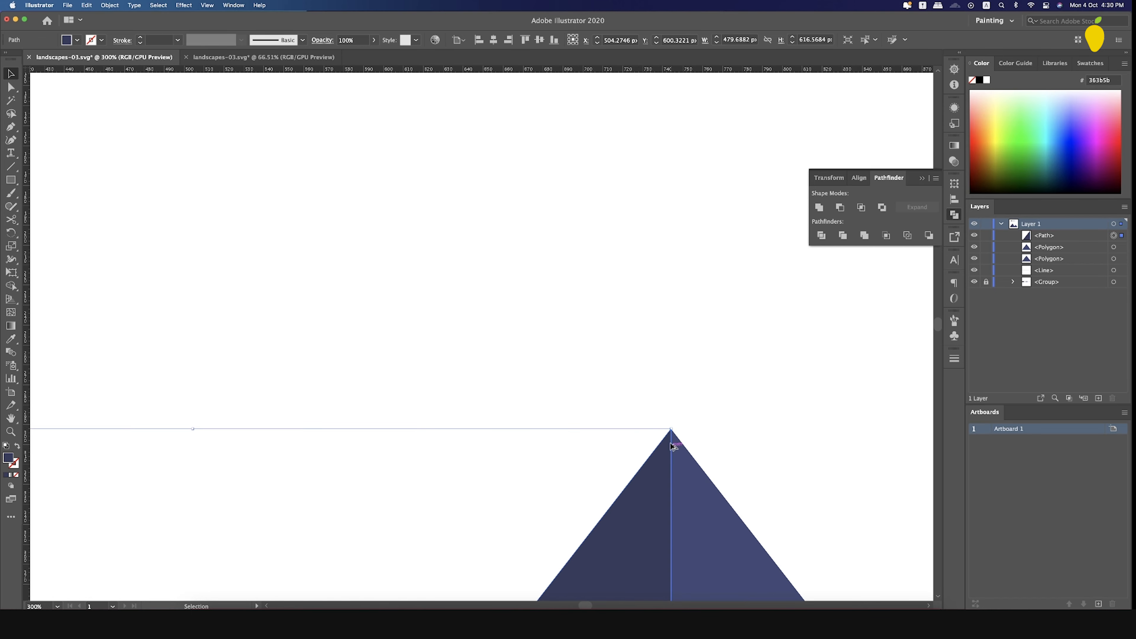
scroll(673, 448, "down", 8)
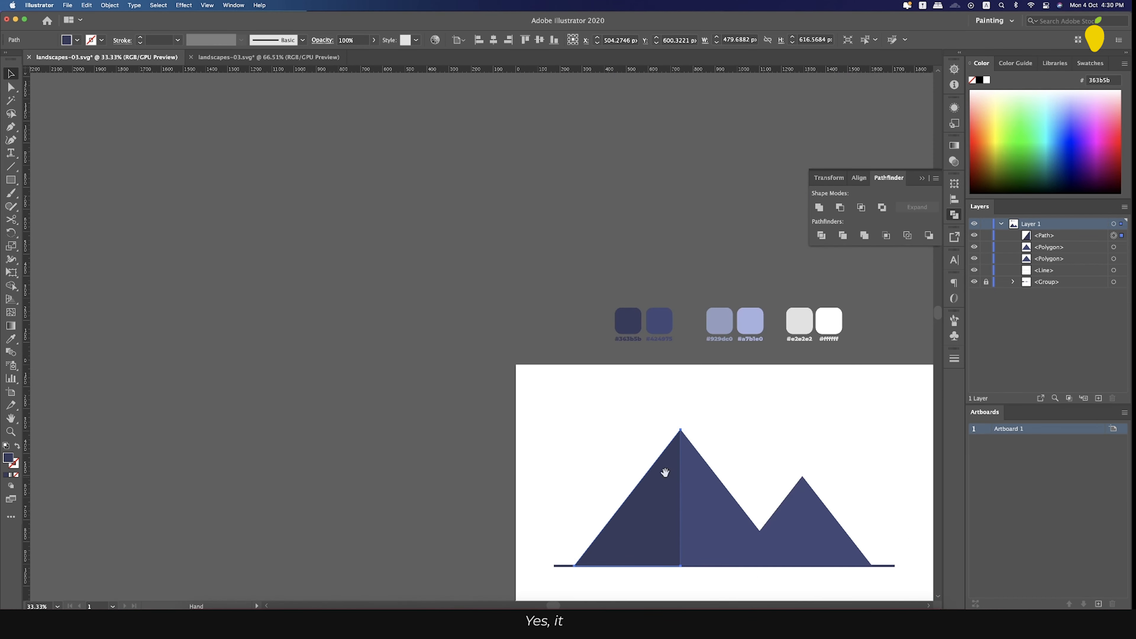
left_click_drag(580, 416, 530, 395)
left_click_drag(652, 448, 613, 413)
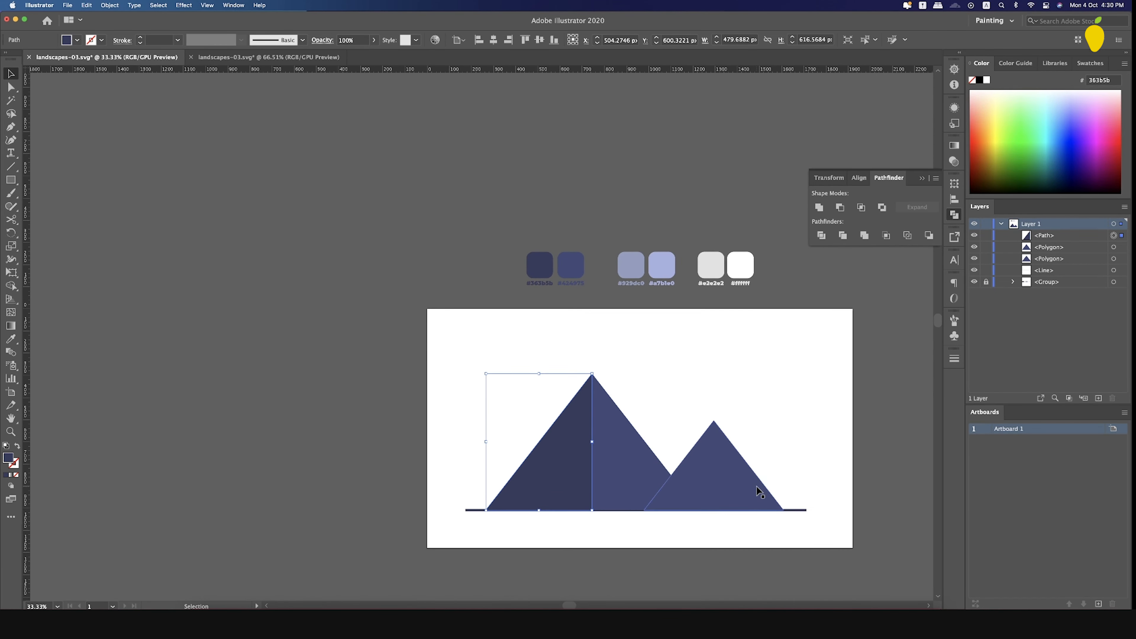
- Copy the small triangle to the left of the artboard and draw a rectangle covering the copy's left half
left_click_drag(749, 484, 344, 446, "alt")
key("m")
left_click_drag(173, 339, 308, 501)
- Divide the small triangle copy with the rectangle over it and ungroup the pieces
key("v")
left_click(344, 448, "shift")
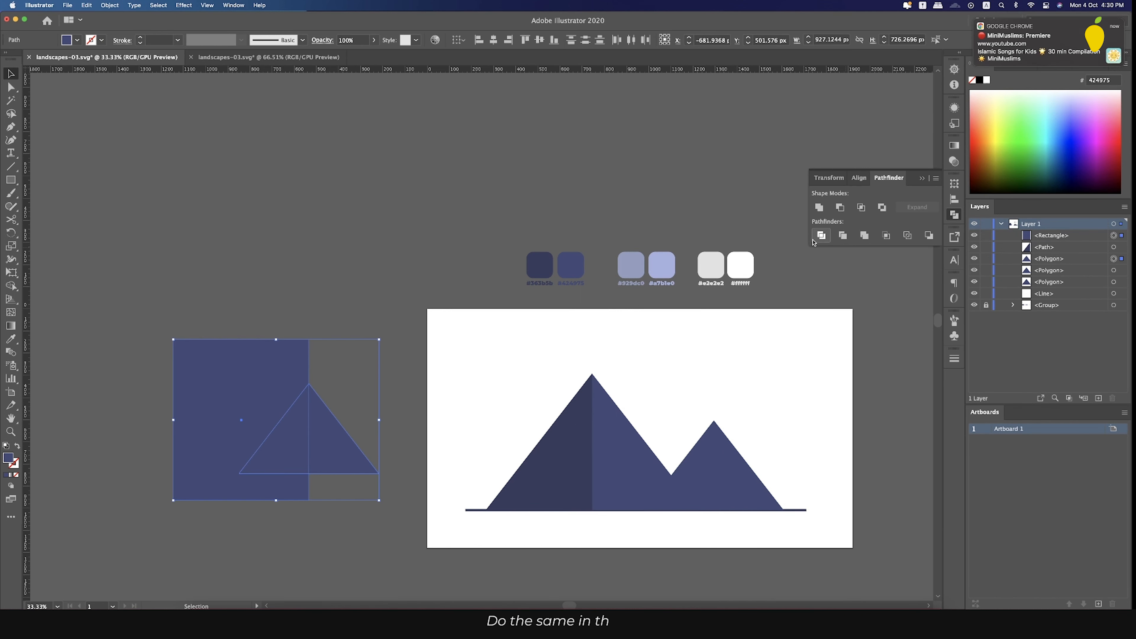
left_click(822, 235)
left_click(222, 435)
right_click(222, 435)
left_click(242, 505)
- Delete the small triangle copy's right half and the leftover rectangle piece
left_click(336, 441)
key("Delete")
left_click(289, 375)
key("Delete")
- Color the small left half #363b5b and place it over the left side of the small mountain
left_click(590, 436)
mouse_move(286, 459)
left_mouse_down()
mouse_move(693, 499)
mouse_move(464, 409)
left_mouse_up()
scroll(717, 422, "up", 2)
left_click(821, 379)
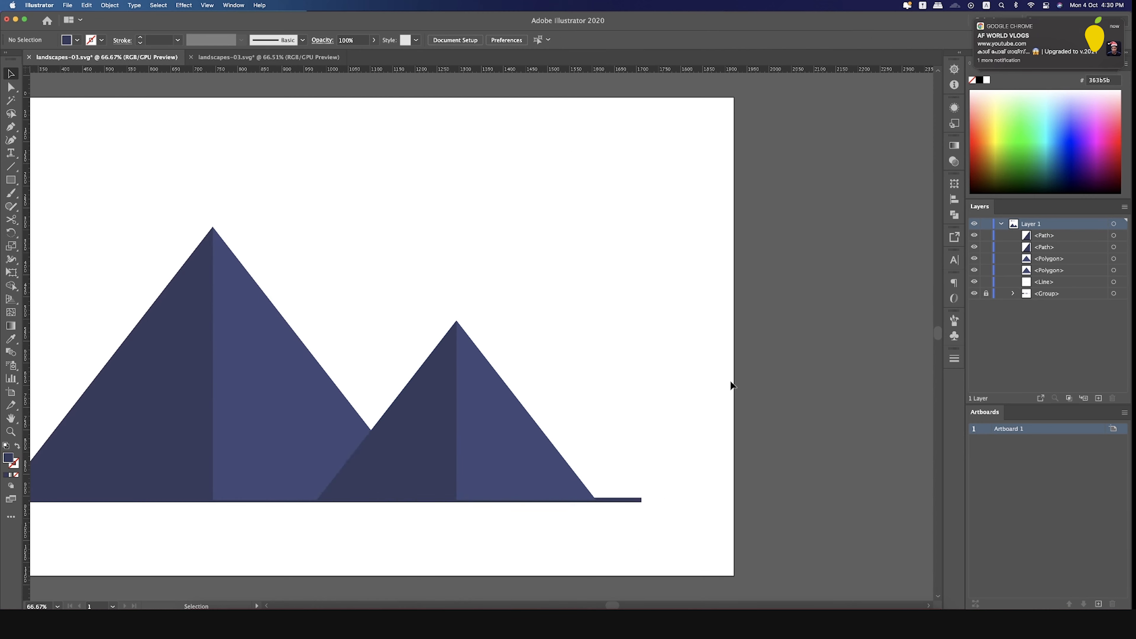
- Draw a circle about 142 px in diameter in the empty area to the upper right of the small mountain
scroll(531, 433, "down", 1)
left_click_drag(580, 405, 506, 438)
scroll(519, 328, "up", 2)
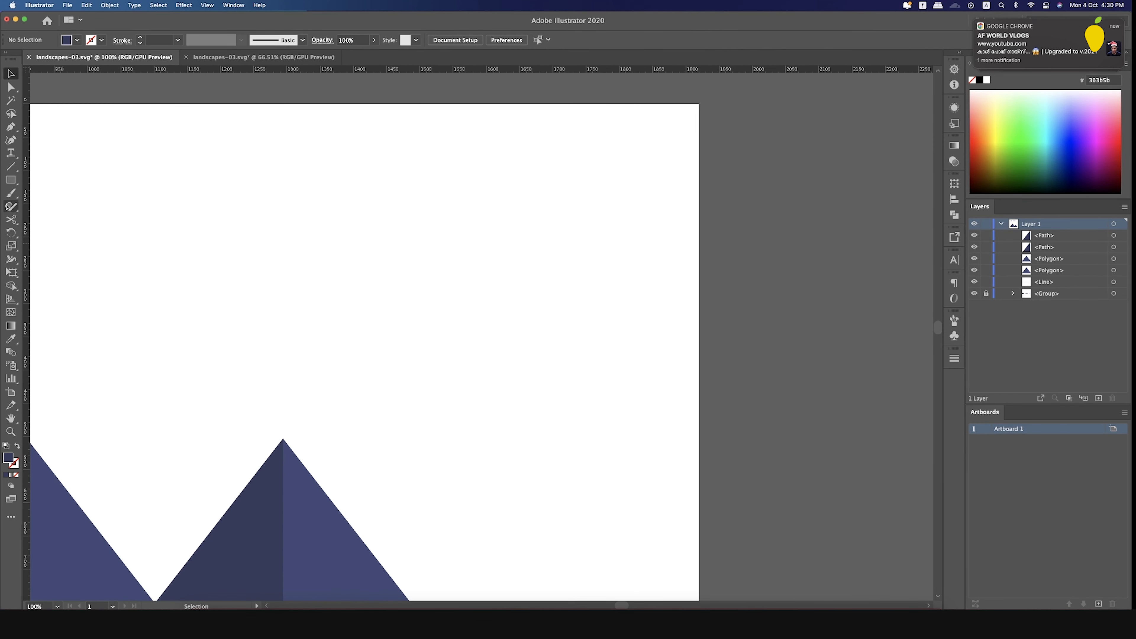
mouse_move(5, 182)
left_mouse_down()
mouse_move(49, 179)
mouse_move(54, 203)
left_mouse_up()
mouse_move(481, 288)
left_mouse_down()
mouse_move(517, 349)
mouse_move(510, 333)
mouse_move(528, 335)
left_mouse_up()
left_click(478, 241)
left_click(540, 335)
left_click(10, 79)
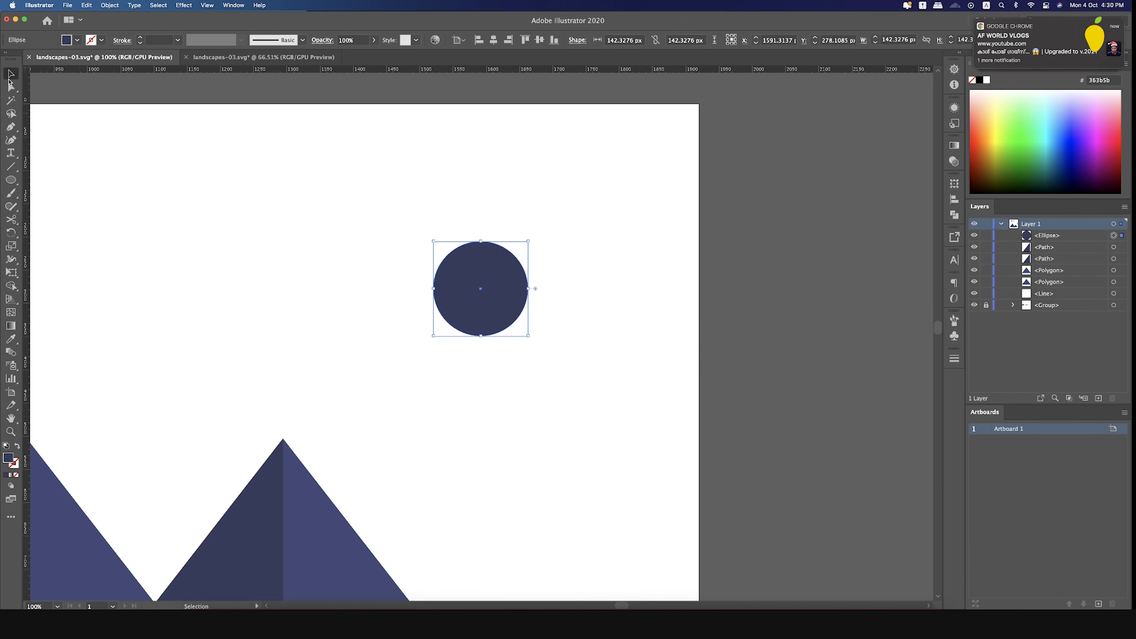
- Stretch the circle's top anchor point straight up to about Y 13 px to form tall teardrop-shaped foliage
key("a")
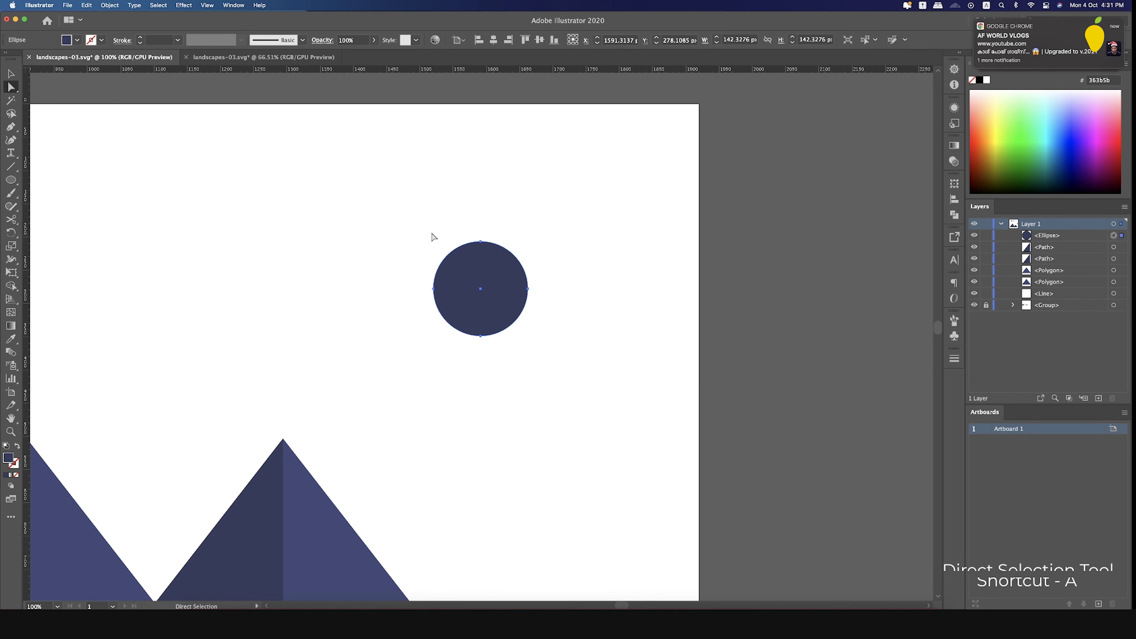
left_click_drag(481, 242, 479, 109)
key("super+z")
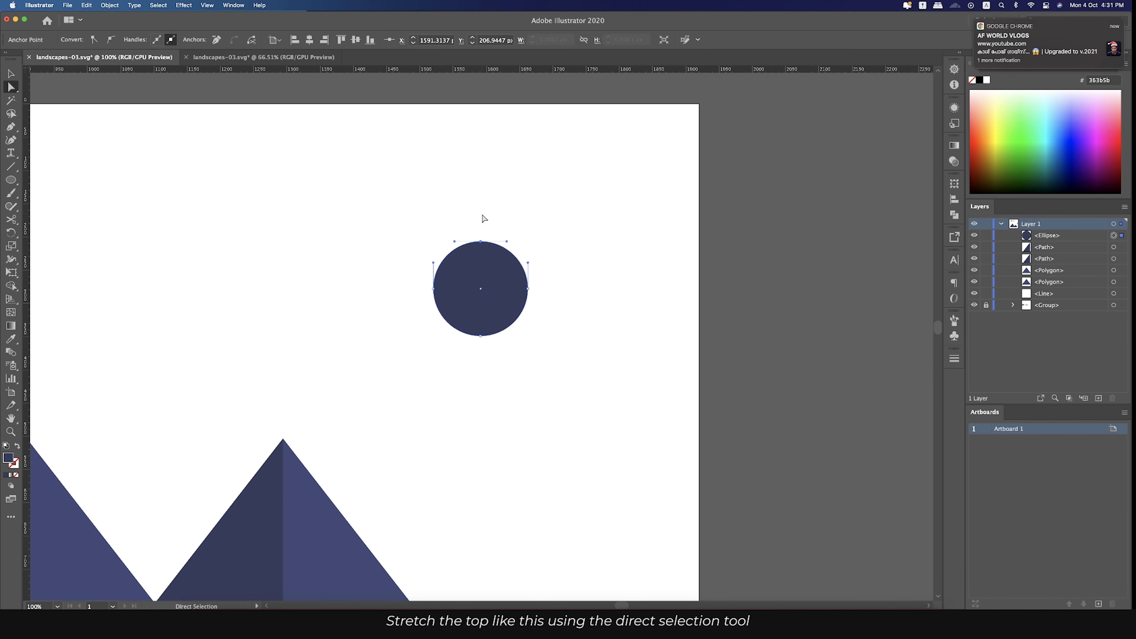
left_click_drag(481, 242, 479, 112)
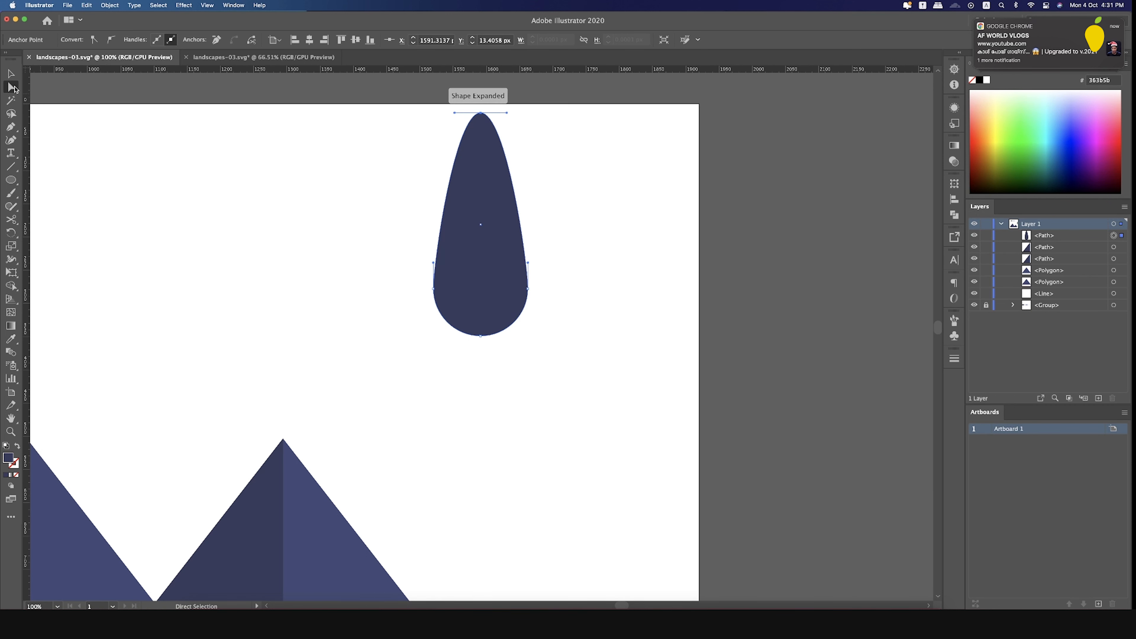
left_click(9, 74)
left_click(139, 102)
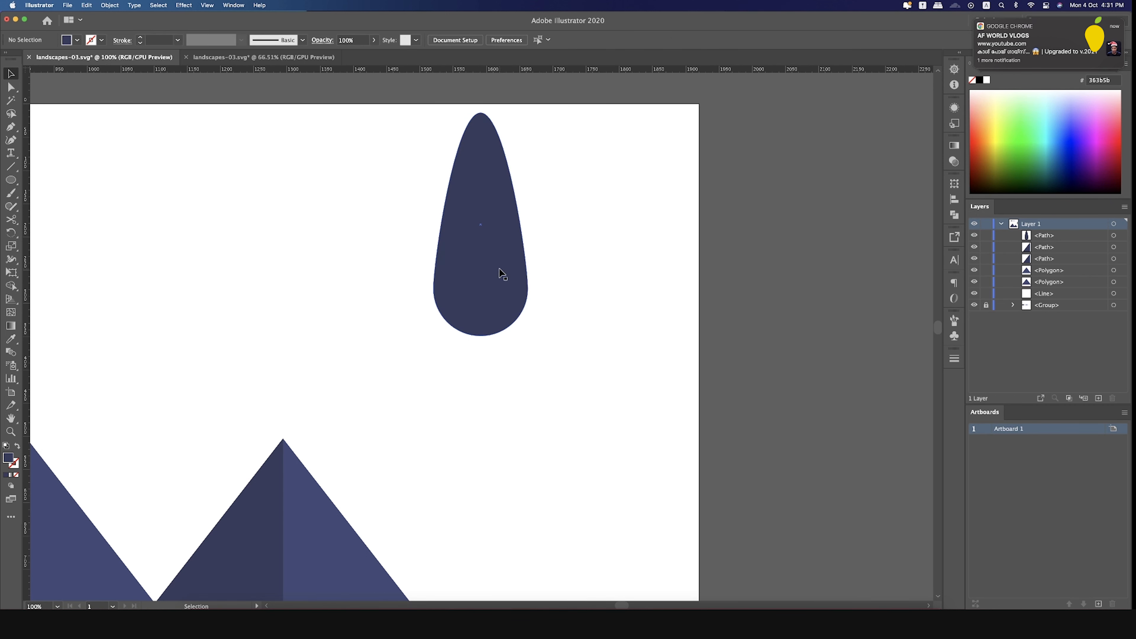
- Draw a trunk rectangle about 28 × 134 px under the foliage and align the two shapes on their horizontal centers
left_click_drag(8, 179, 67, 182)
left_click_drag(474, 330, 492, 418)
left_click(10, 74)
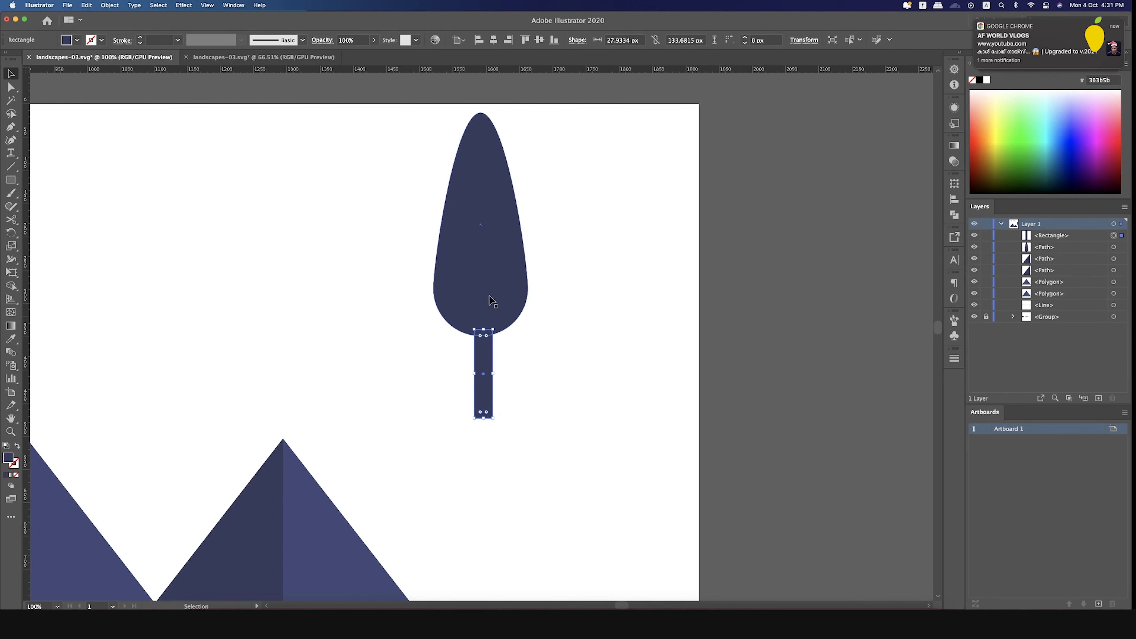
left_click(490, 266, "shift")
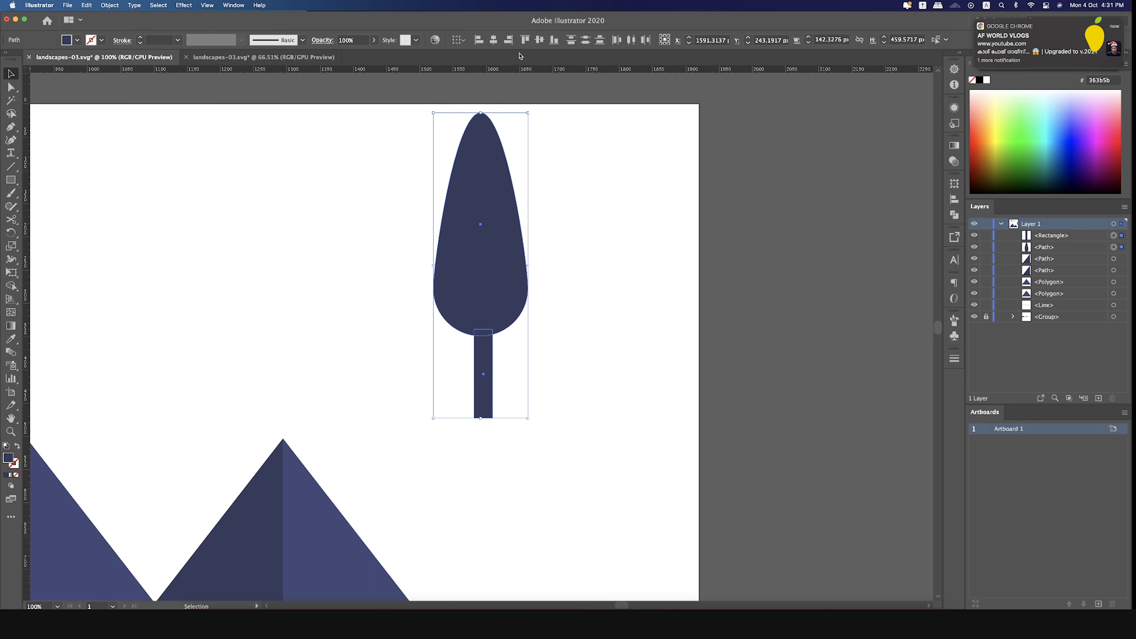
left_click(495, 43)
left_click(790, 208)
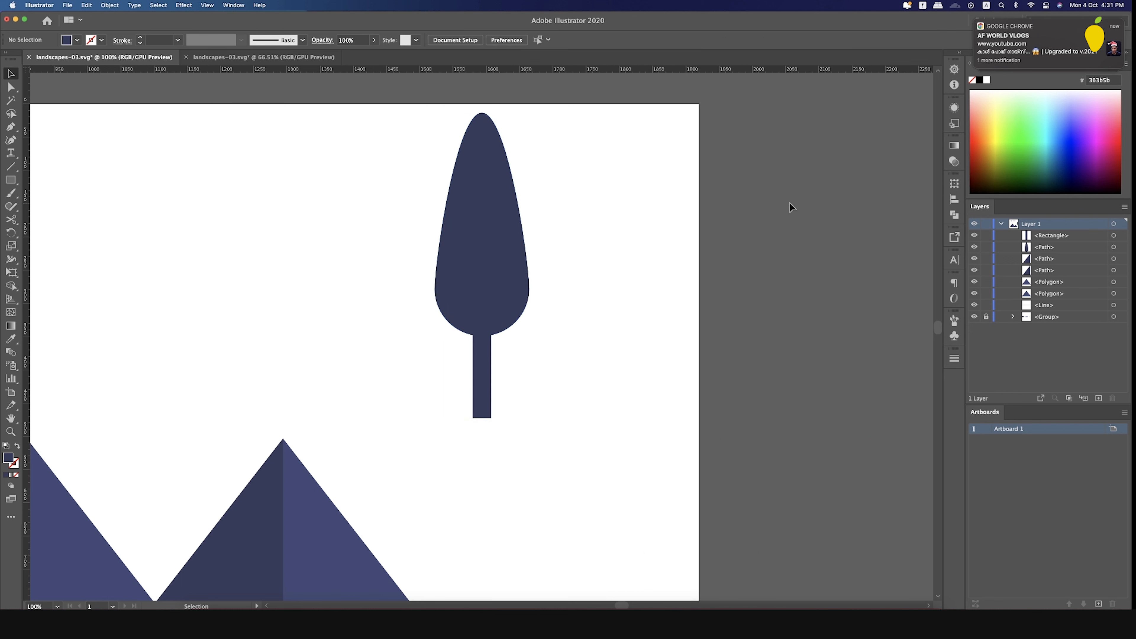
- Copy the foliage shape to the right of the artboard and draw a rectangle covering the copy's right half
left_click(491, 299)
left_click(490, 367, "shift")
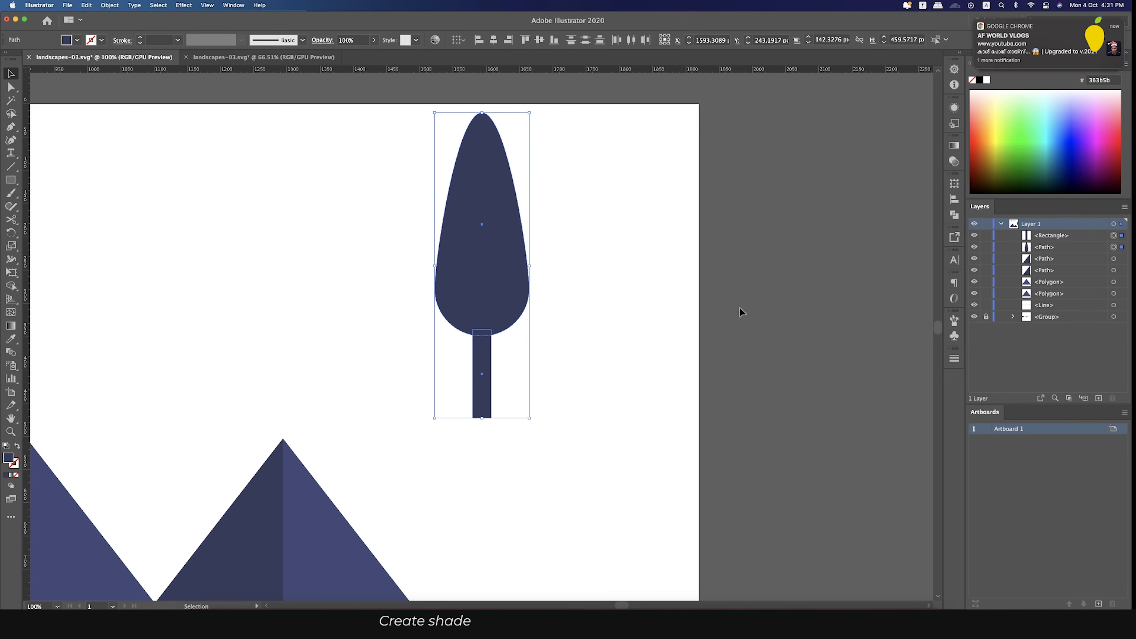
left_click(489, 305)
left_click_drag(489, 304, 778, 338)
key("m")
mouse_move(773, 132)
left_mouse_down()
mouse_move(824, 220)
mouse_move(888, 401)
left_mouse_up()
- Split the foliage copy with the rectangle using Pathfinder Divide and ungroup the result
key("v")
right_click(764, 345)
left_click(749, 333, "shift")
left_click(954, 215)
left_click(821, 234)
right_click(795, 288)
left_click(818, 368)
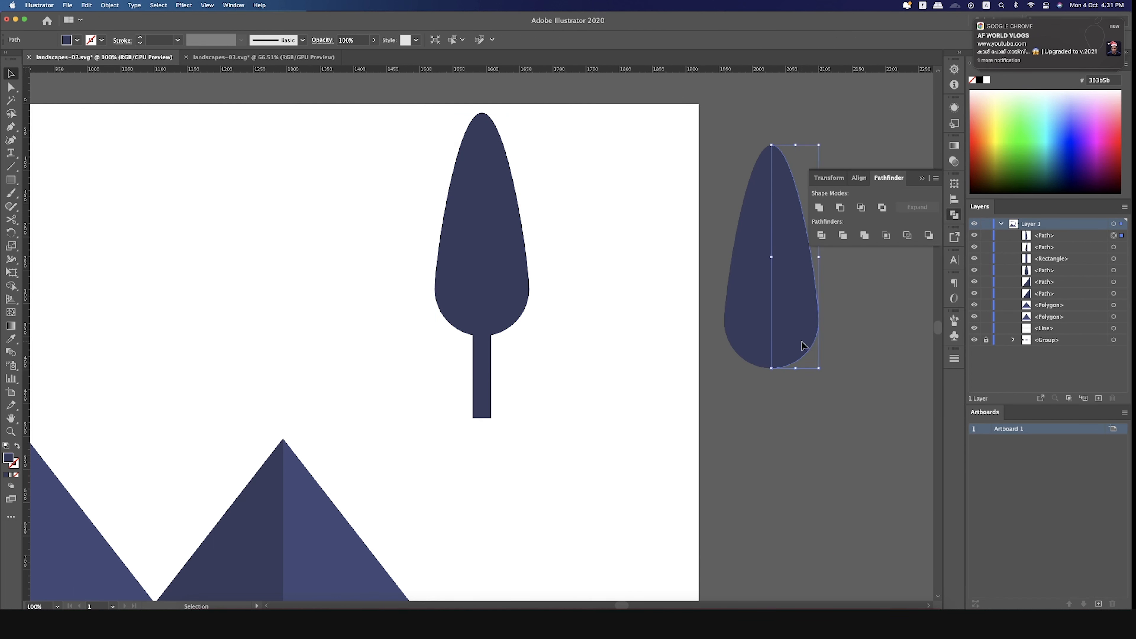
- Delete the right half of the foliage copy and select the remaining left half
key("Delete")
left_click(752, 347)
scroll(551, 362, "down", 3)
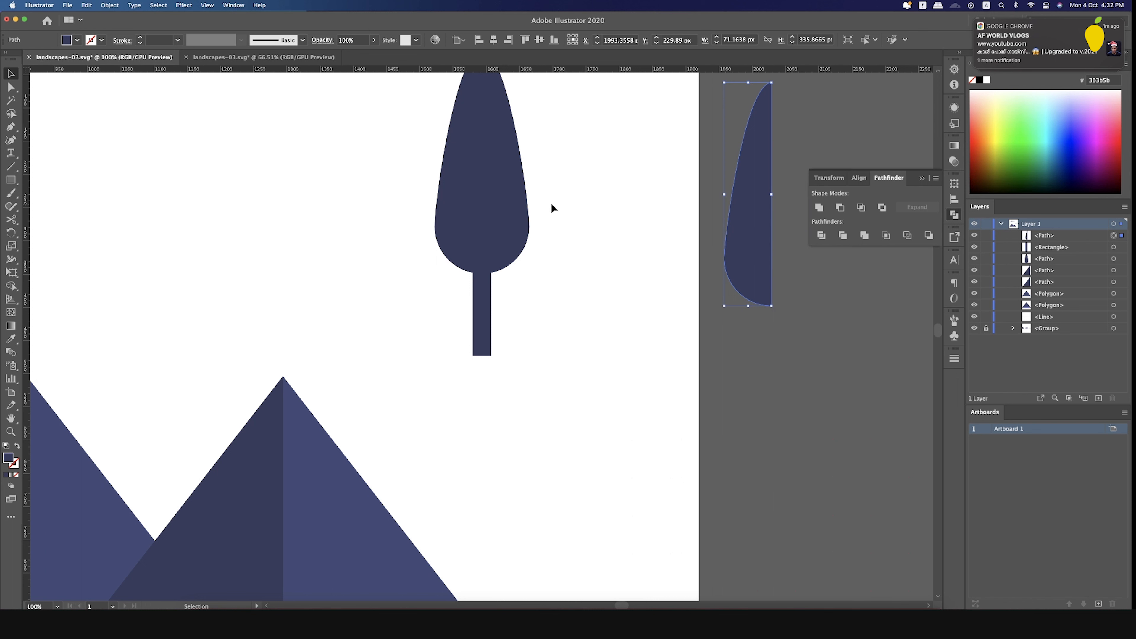
- Recolor the tree's full foliage and trunk with the mountain's lighter shade, #424975
left_click(472, 235)
left_click(480, 299, "shift")
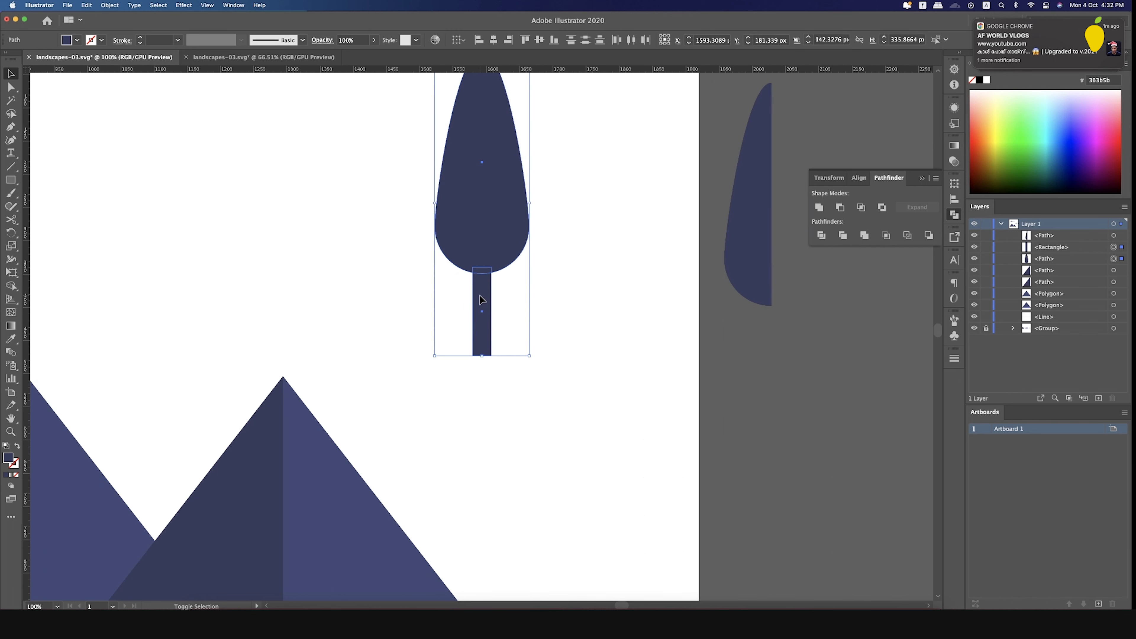
key("i")
left_click(319, 494)
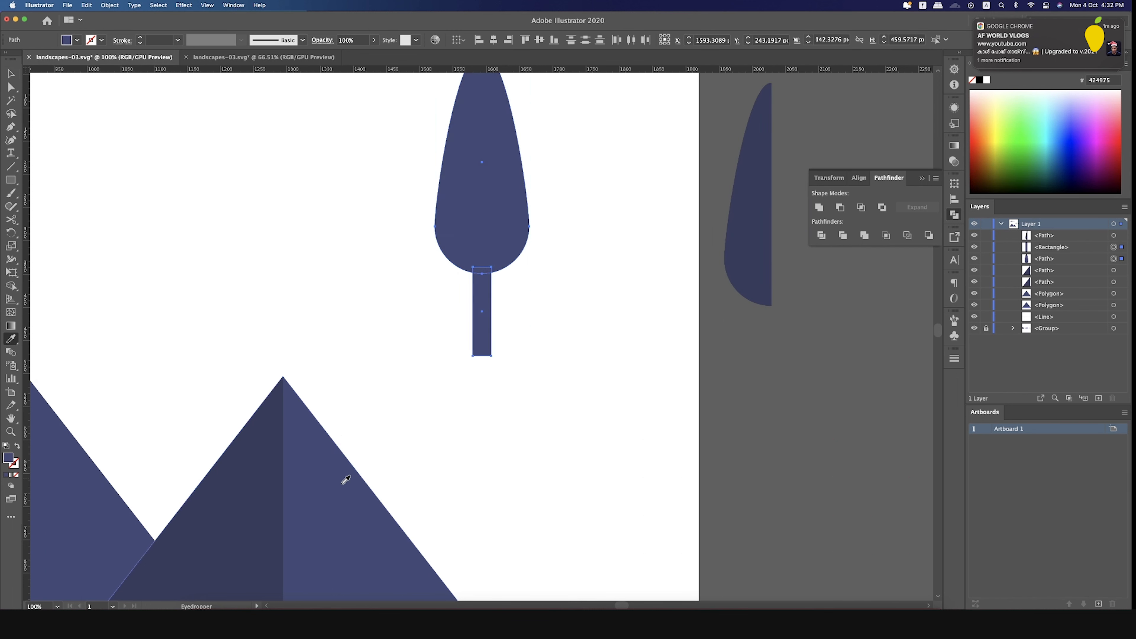
- Place the dark half-foliage shape over the left half of the tree's foliage
key("v")
left_click_drag(738, 266, 454, 230)
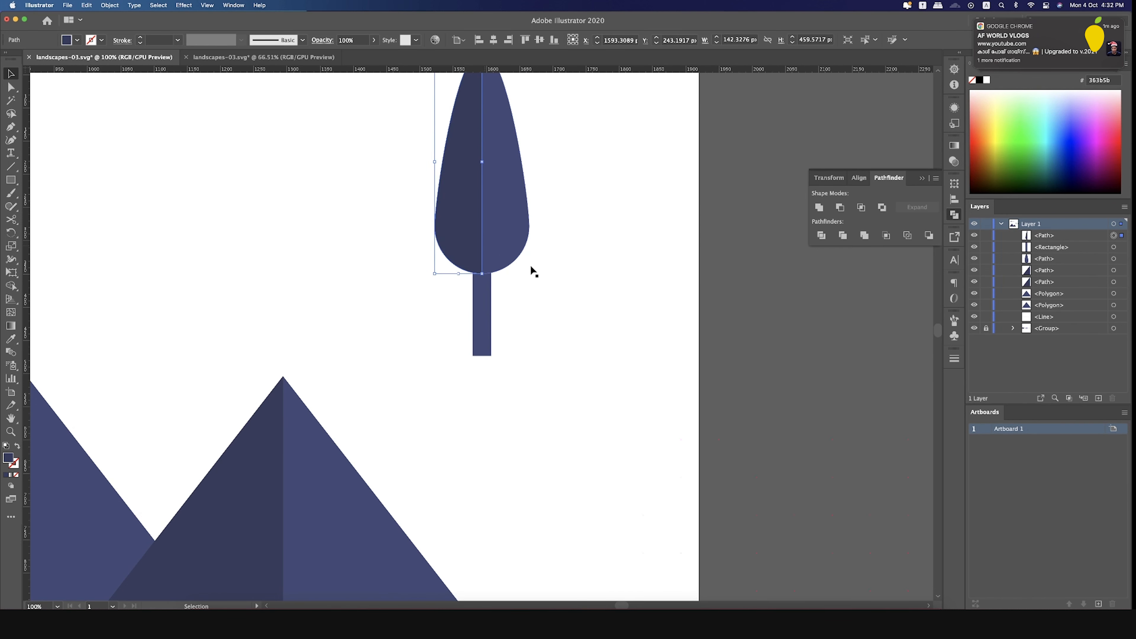
scroll(653, 317, "up", 3)
- Draw a rectangle over half of a trunk copy outside the artboard, split the copy with Pathfinder Divide and ungroup the result
left_click(481, 414)
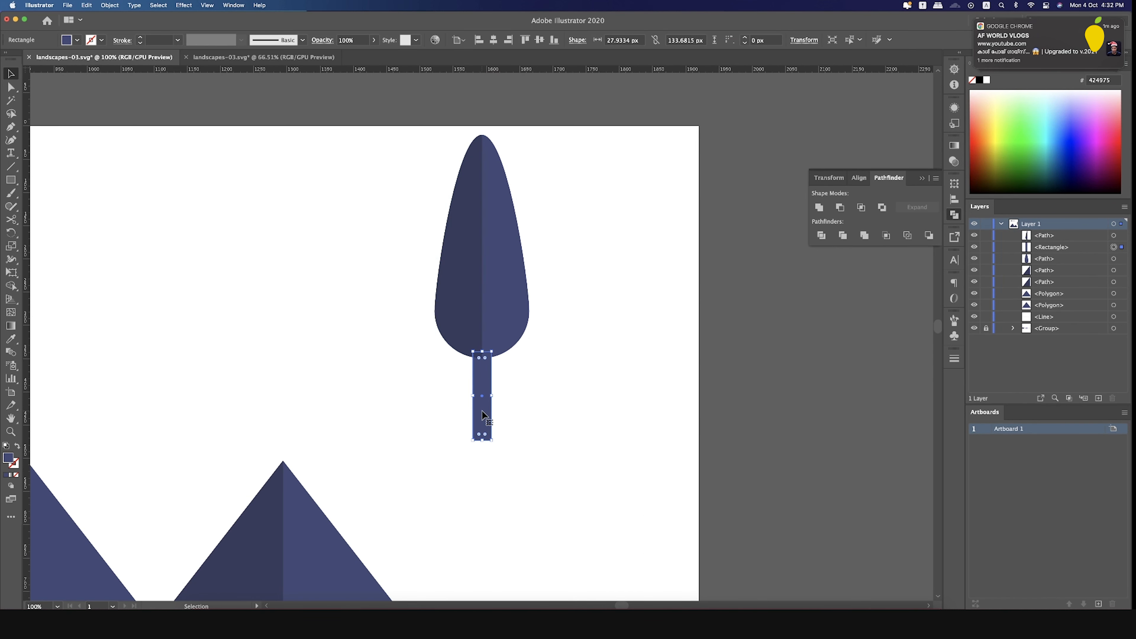
key("m")
left_click_drag(771, 342, 788, 432)
key("v")
mouse_move(751, 328)
left_mouse_down()
mouse_move(778, 454)
mouse_move(756, 409)
left_mouse_up()
key("super+4")
right_click(757, 409)
left_click(780, 481)
- Delete the unneeded trunk piece and place the remaining #363b5b half strip over the trunk's left half
left_click(757, 428)
key("Delete")
left_click(776, 419)
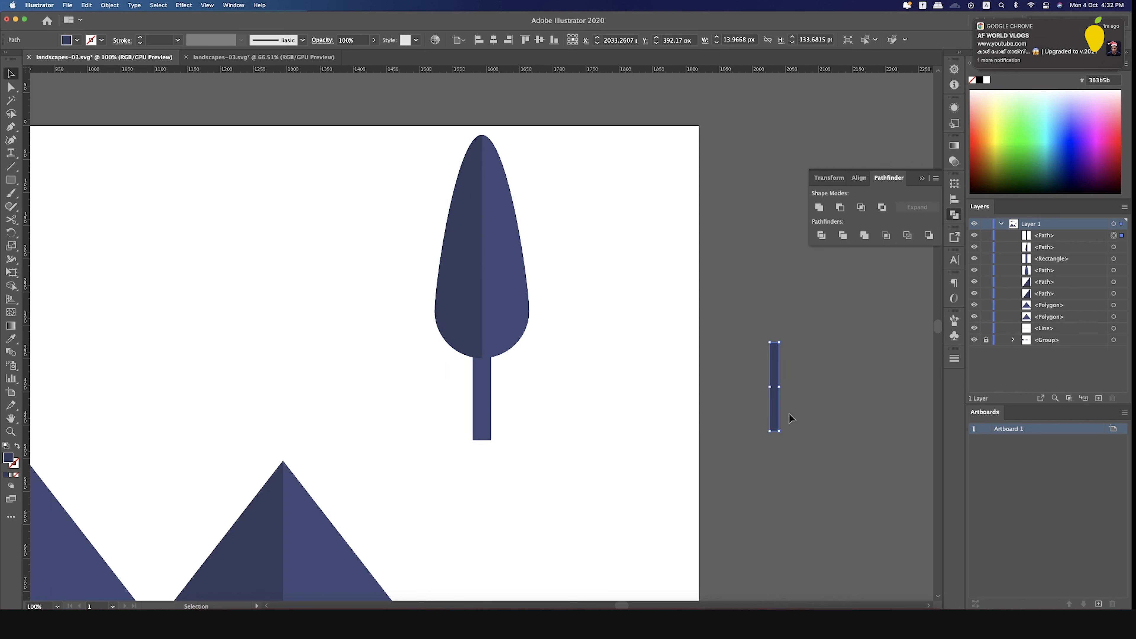
left_click_drag(478, 419, 476, 421)
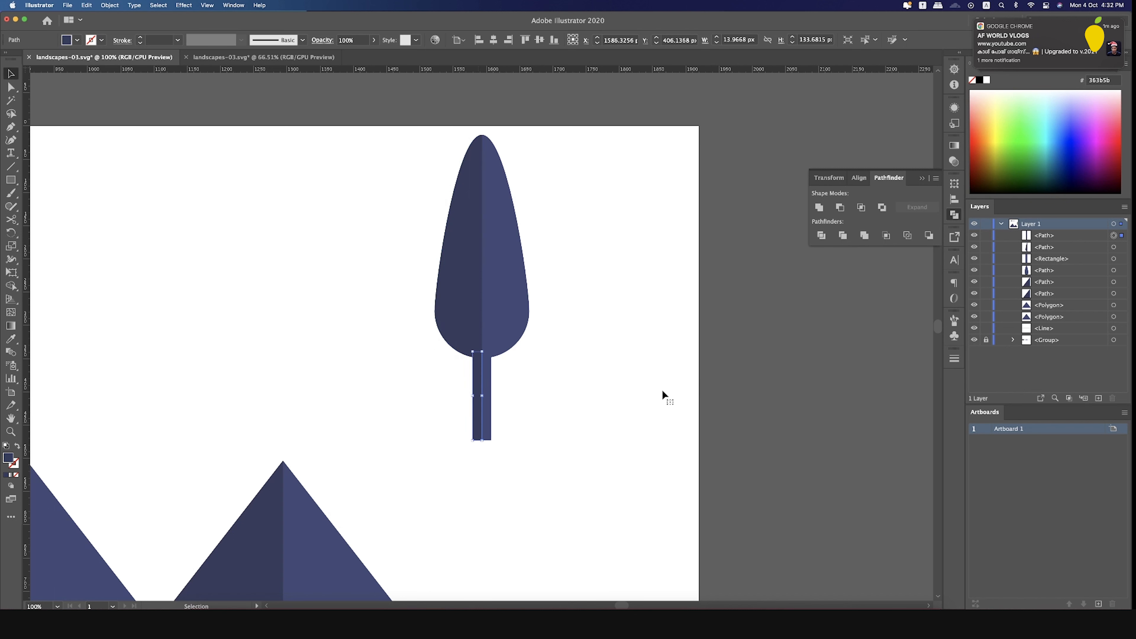
left_click(764, 363)
left_click(917, 179)
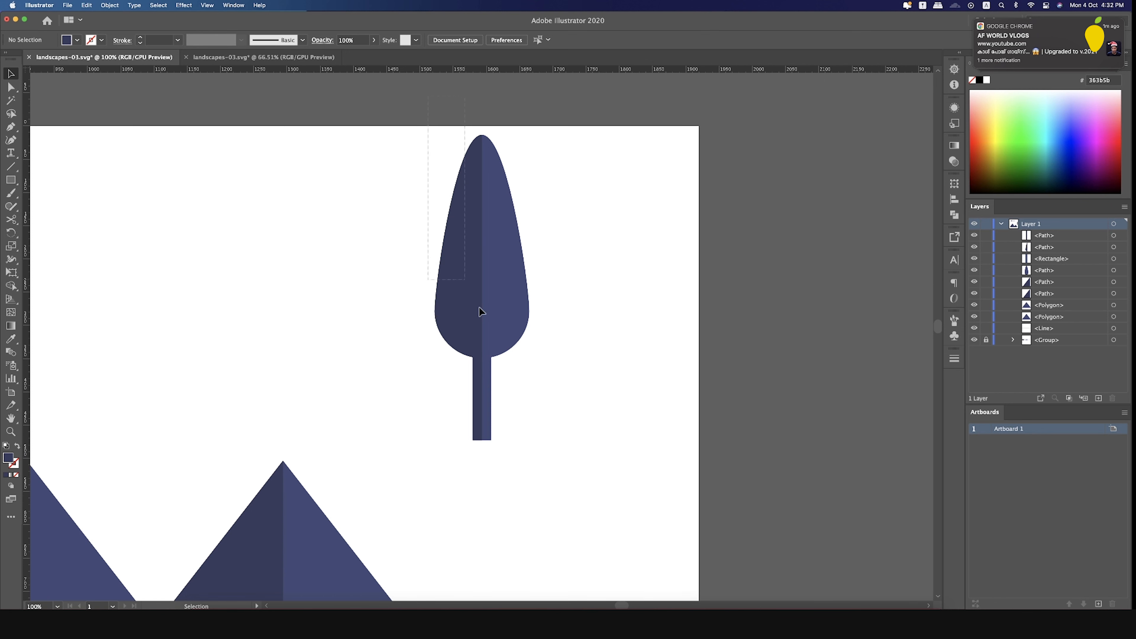
left_click_drag(527, 441, 530, 437)
key("super+g")
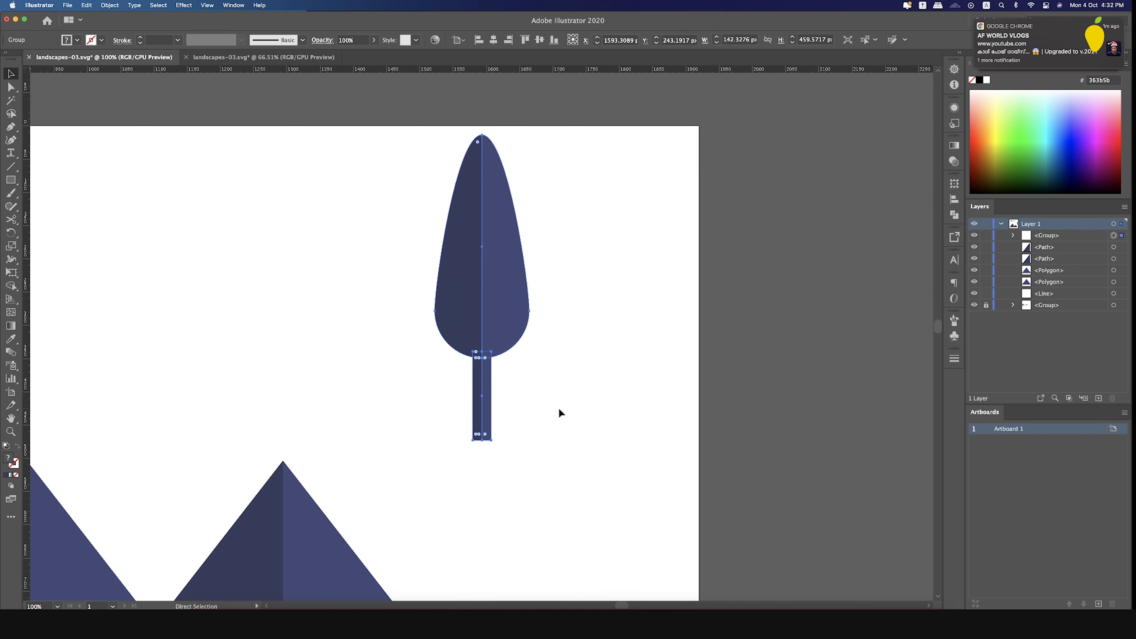
key("super+minus")
key("super+minus")
key("super+minus")
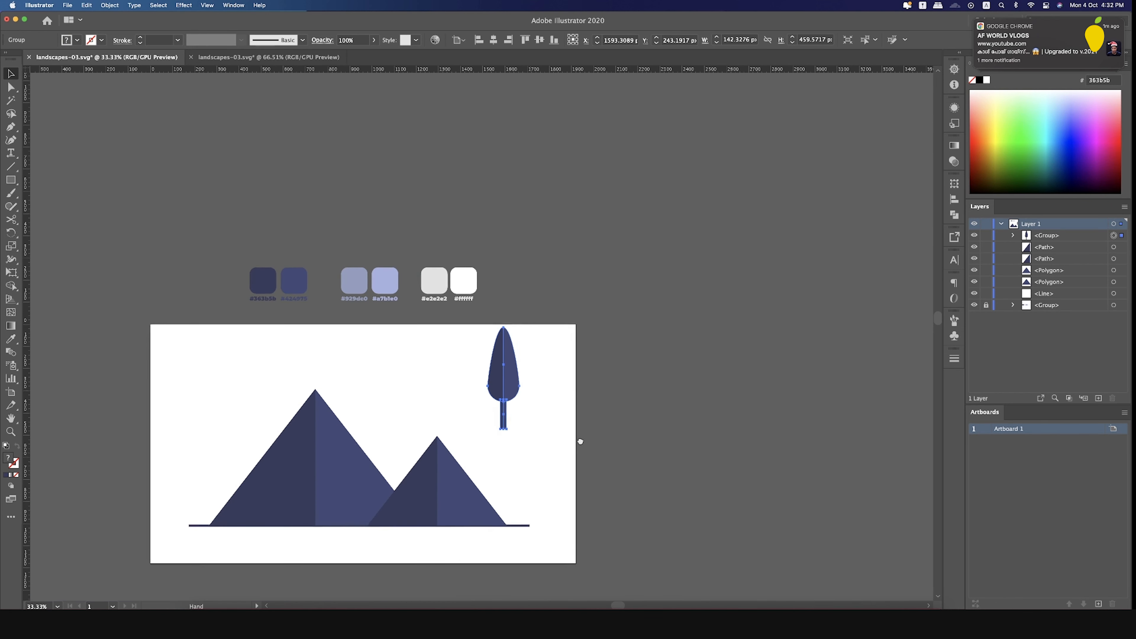
key("super+plus")
key("super+shift+g")
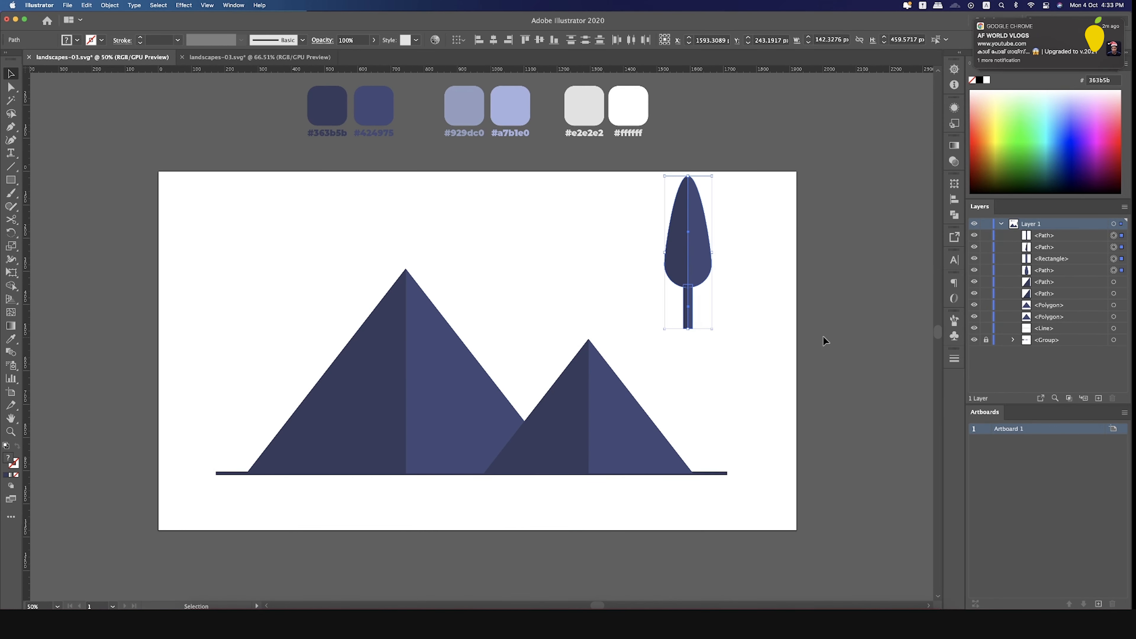
- Fill the left half of the tree's foliage with the #929dc0 palette color
key("super+plus")
key("super+plus")
scroll(772, 295, "up", 5)
scroll(771, 295, "right", 5)
left_click(774, 315)
left_click(515, 281)
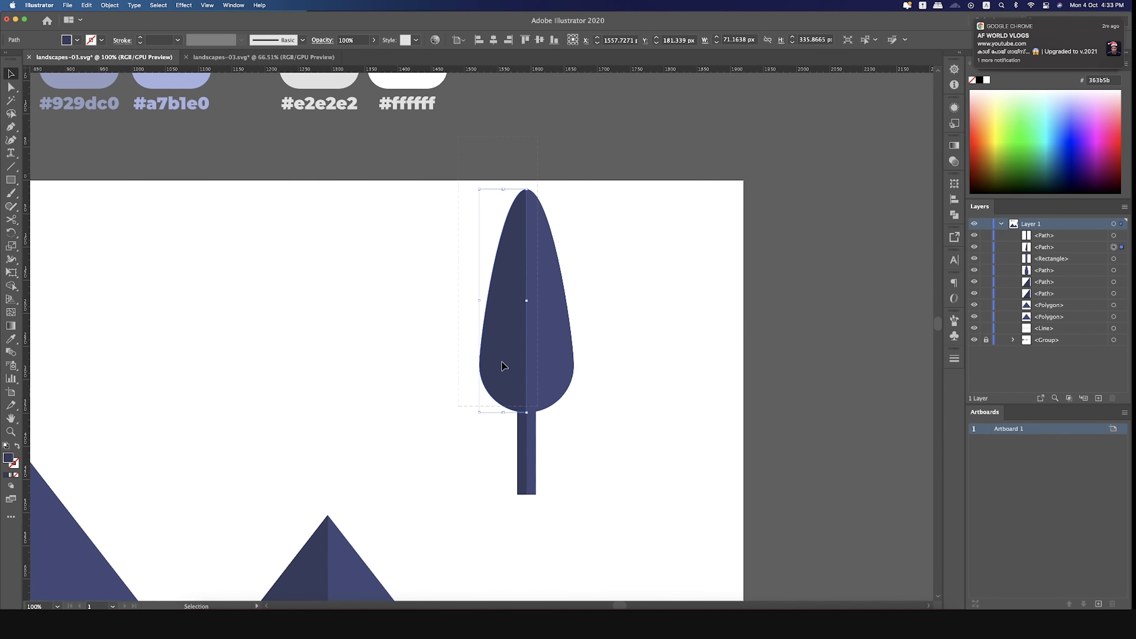
key("super+minus")
scroll(653, 291, "up", 5)
key("i")
left_click(200, 312)
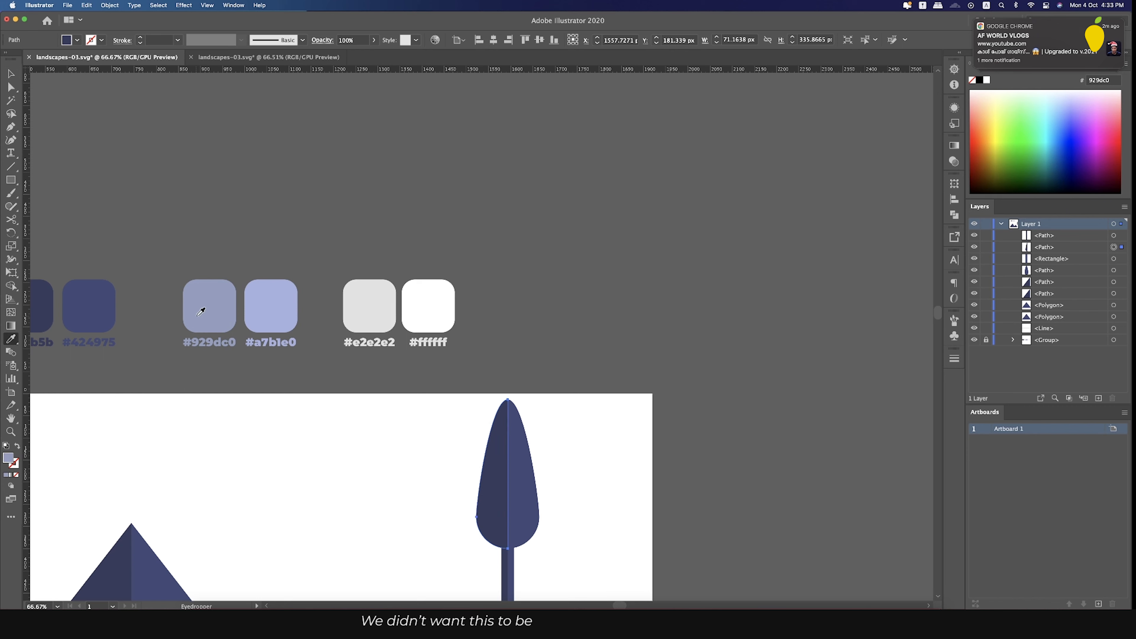
- Fill the trunk's left half with #929dc0 and the right side of the foliage and trunk with #a7b1e0
scroll(410, 456, "down", 4)
key("v")
left_click(505, 496)
key("i")
left_click(527, 394)
left_click(512, 484, "shift")
key("i")
left_click(286, 213)
- Group all foliage and trunk parts of the tree into one object
scroll(366, 386, "down", 7)
key("v")
key("super+g")
scroll(512, 274, "down", 2)
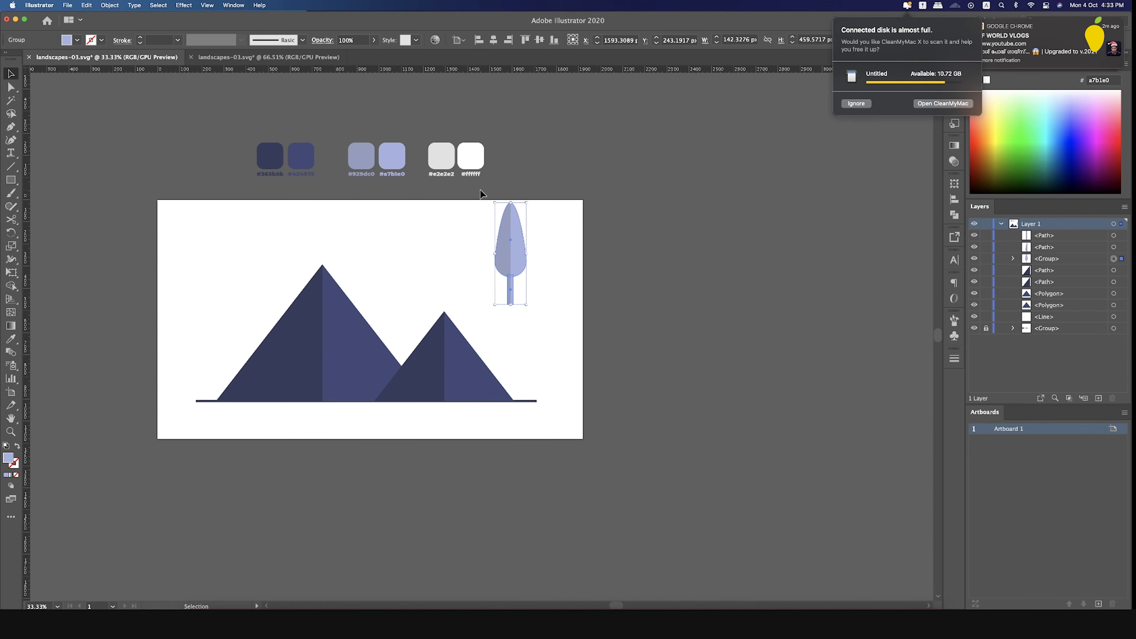
key("a")
left_click_drag(480, 189, 527, 315)
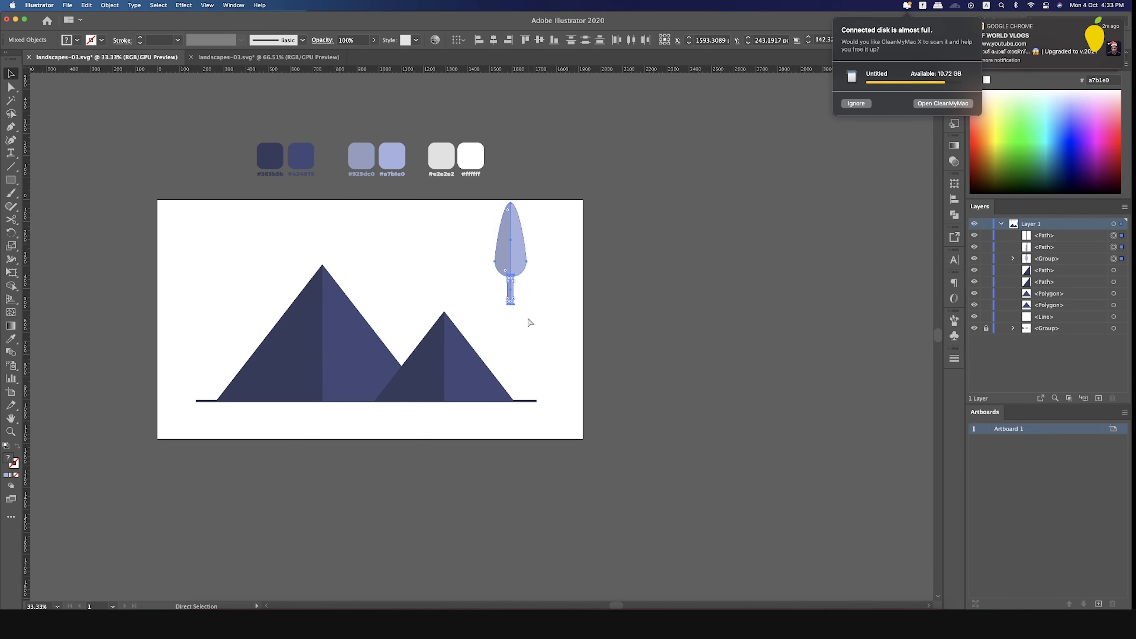
key("v")
key("super+g")
- Move the tree onto the ground line's left end and duplicate it into three smaller trees spread along the line
left_click_drag(511, 274, 246, 344)
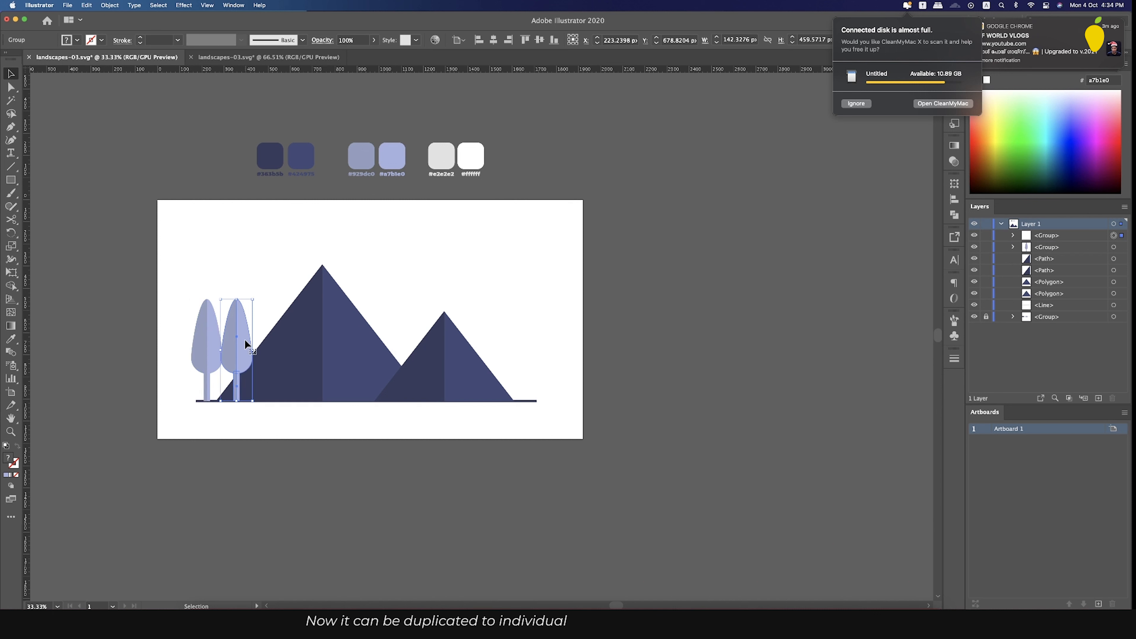
mouse_move(221, 299)
left_mouse_down()
mouse_move(231, 316)
mouse_move(193, 307)
mouse_move(223, 310)
left_mouse_up()
left_click(215, 328)
left_click(241, 371)
left_click_drag(241, 372, 312, 374)
left_click_drag(255, 332, 249, 344)
left_click_drag(316, 367, 504, 360)
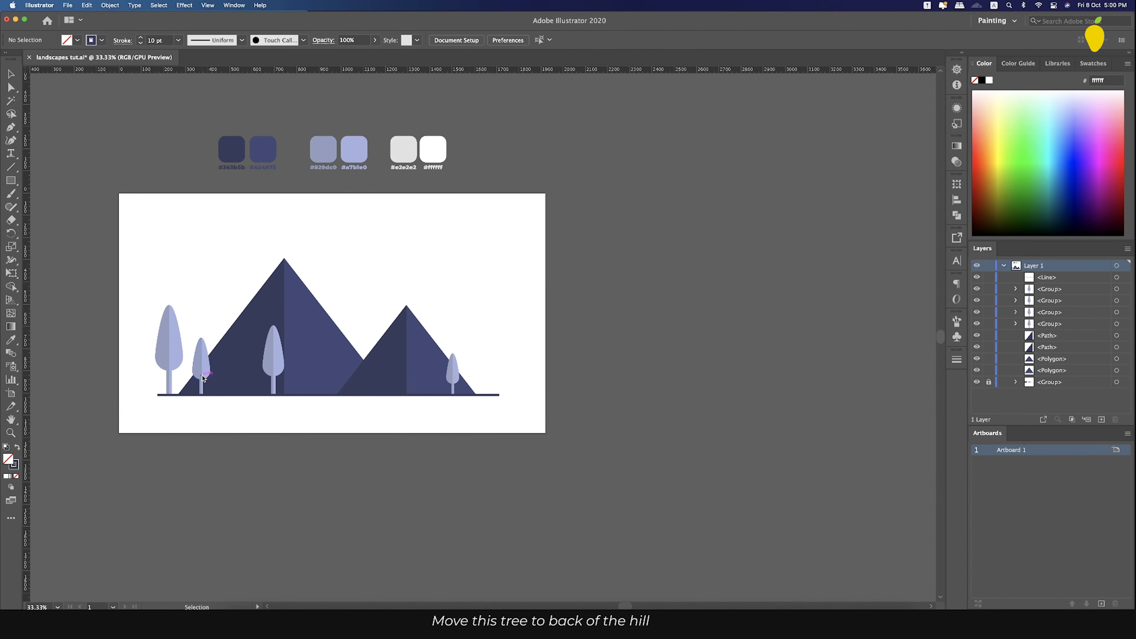
- Send the second tree behind the large mountain and place a copy about 97 × 314 px between the mountains, behind the smaller one
left_click(202, 378)
key("ctrl+bracketleft")
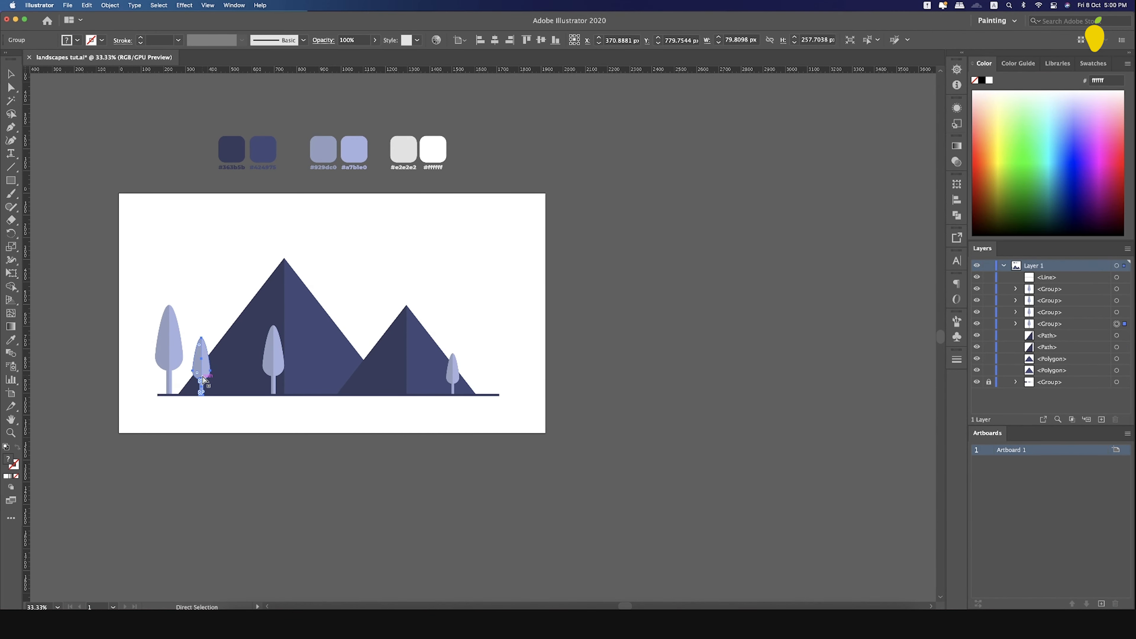
left_click_drag(201, 358, 372, 358)
key("ctrl+bracketleft")
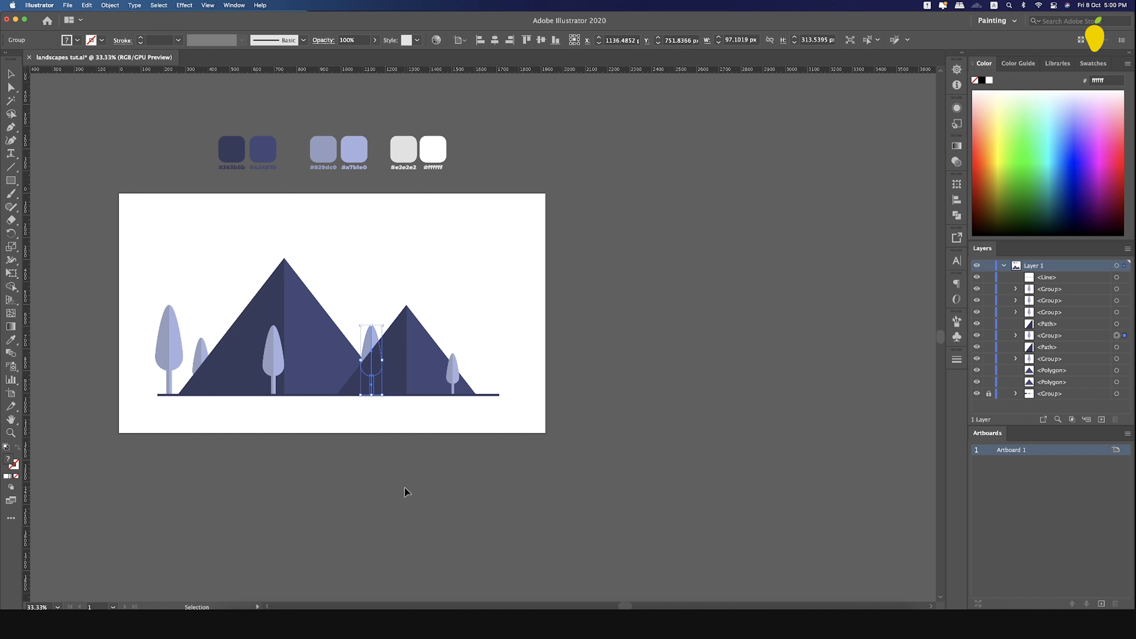
left_click(356, 522)
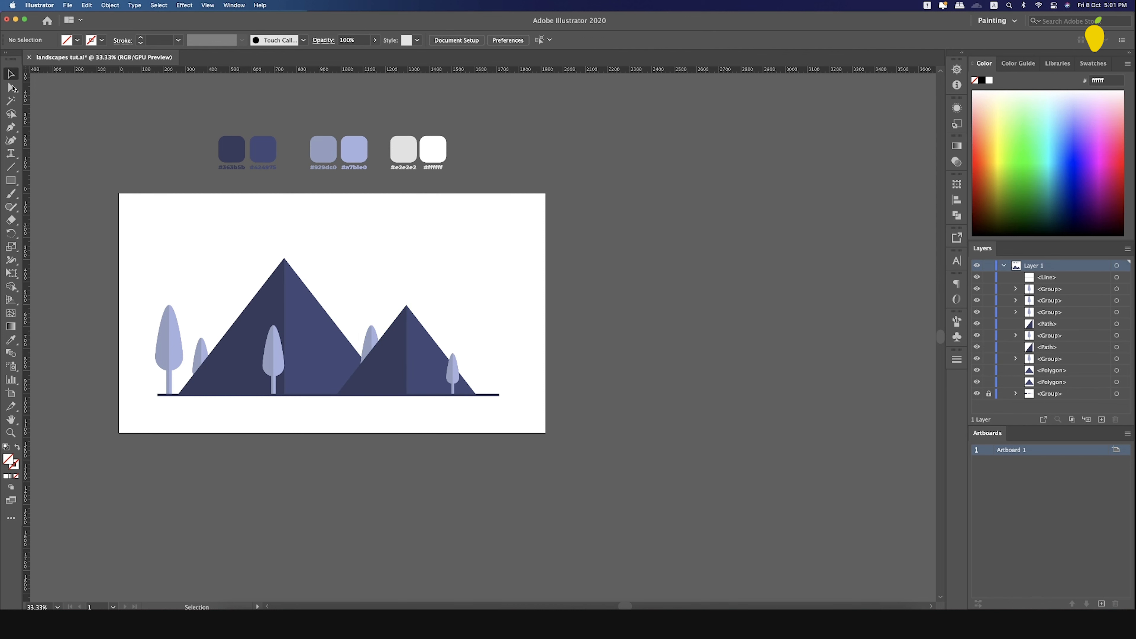
- Draw a circle about 189 px in diameter on the empty canvas right of the artboard
left_click(11, 180)
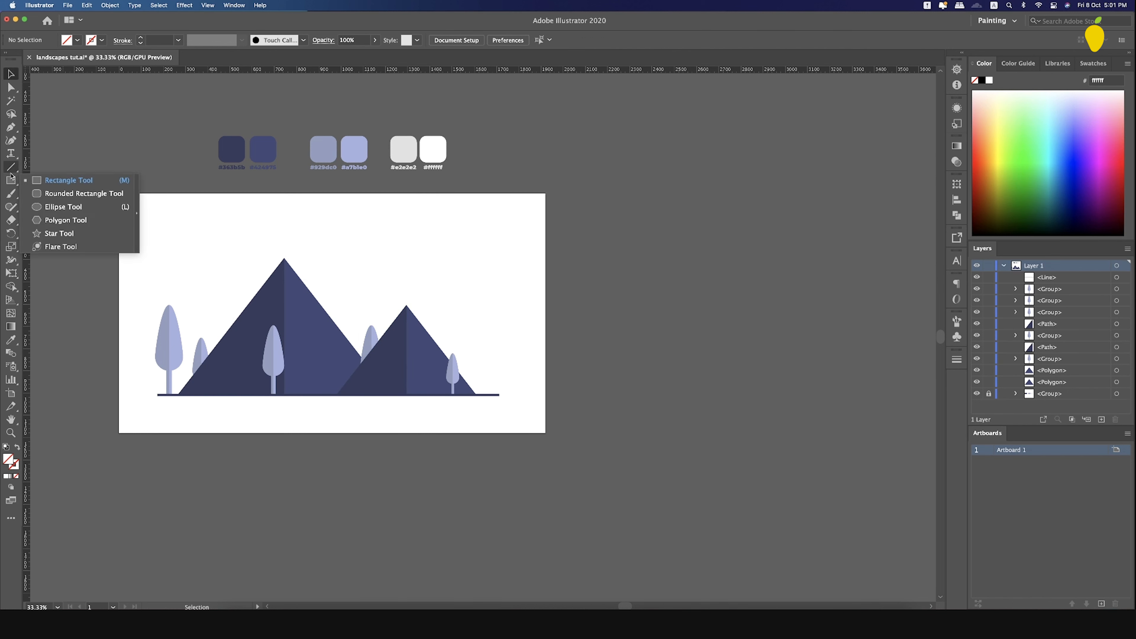
left_click(53, 208)
scroll(421, 269, "up", 2)
left_click_drag(568, 310, 323, 320)
key("super+1")
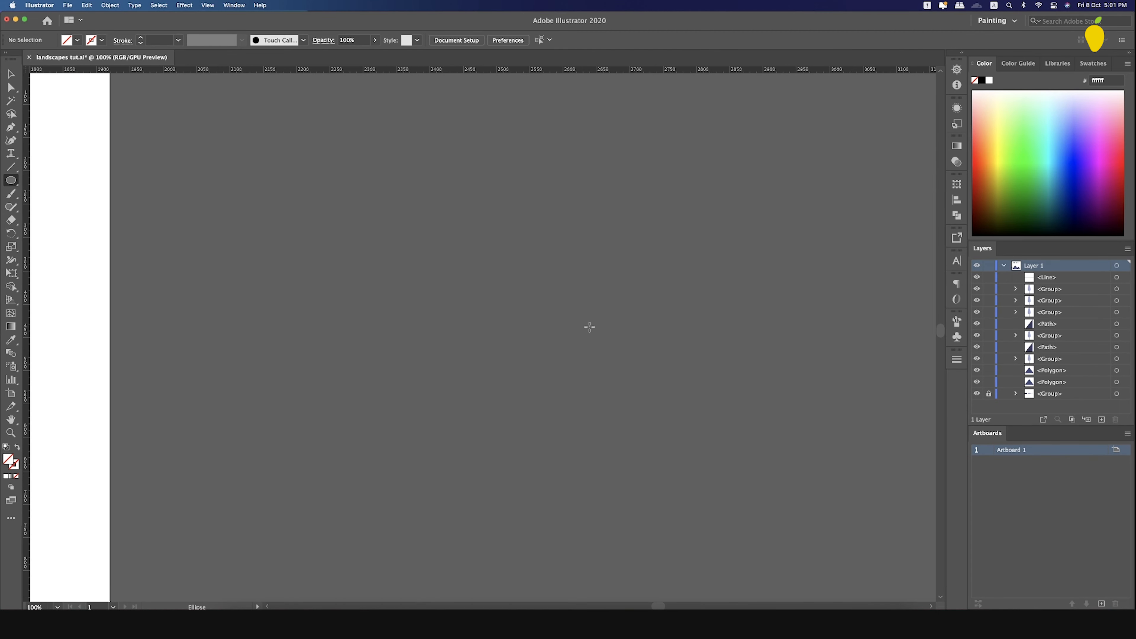
left_click_drag(388, 325, 450, 360)
key("v")
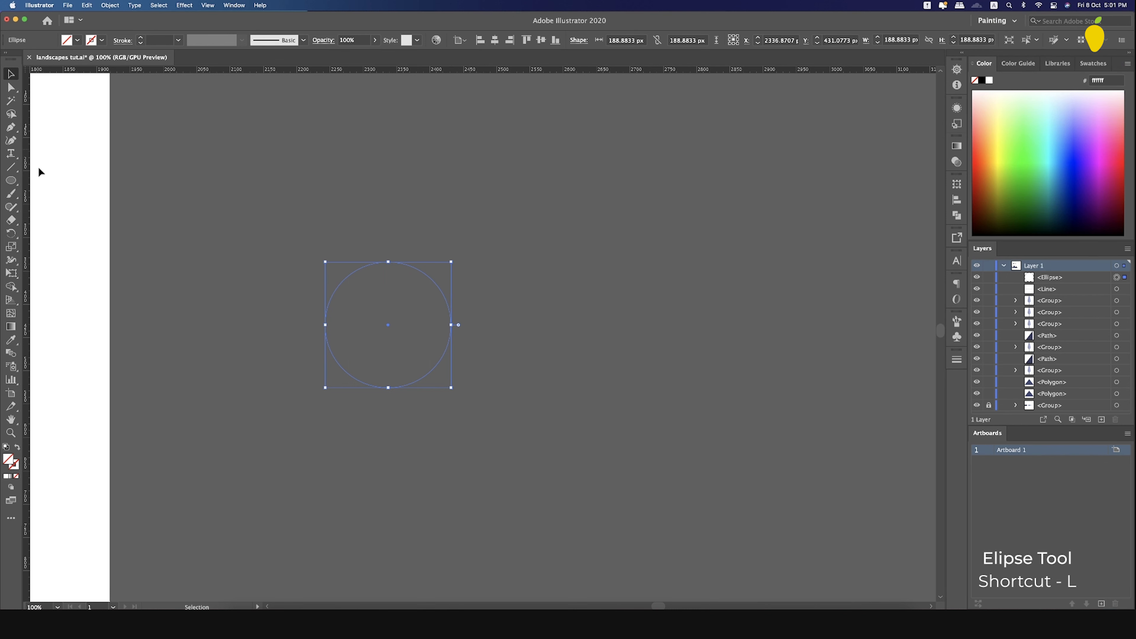
- Fill the circle with white, #ffffff
key("i")
left_click(63, 416)
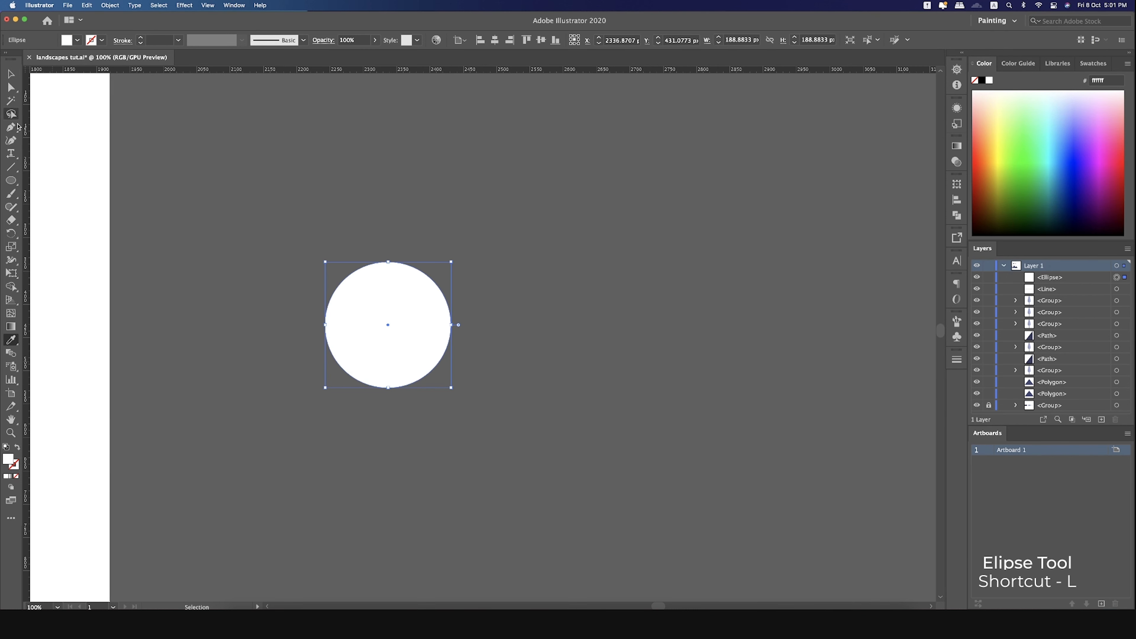
left_click(12, 75)
scroll(232, 304, "down", 4)
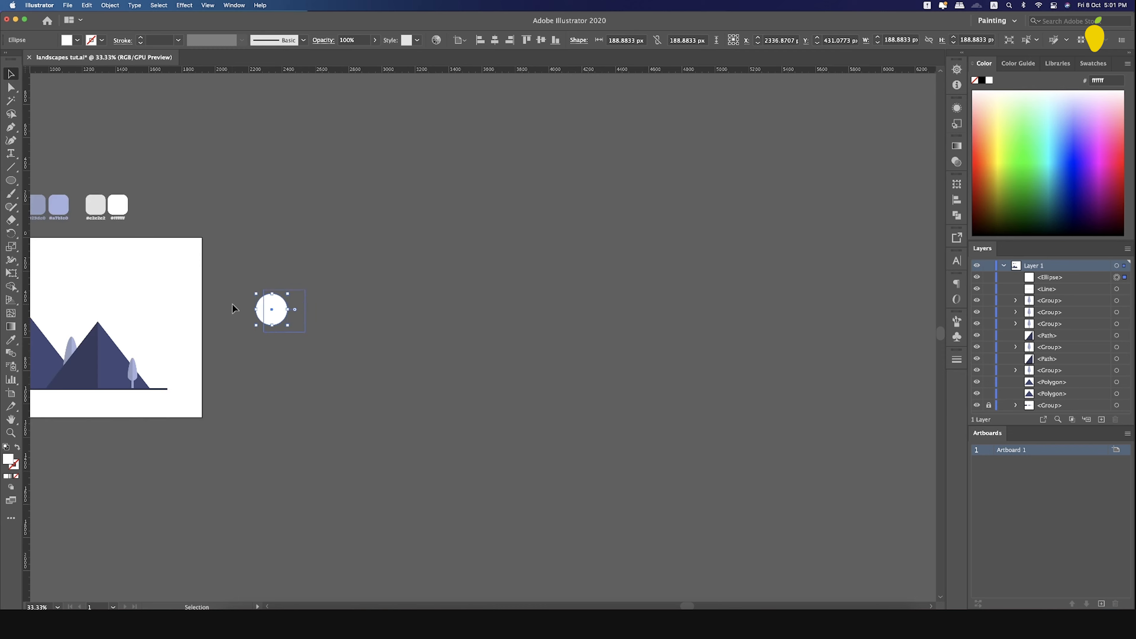
scroll(291, 307, "up", 2)
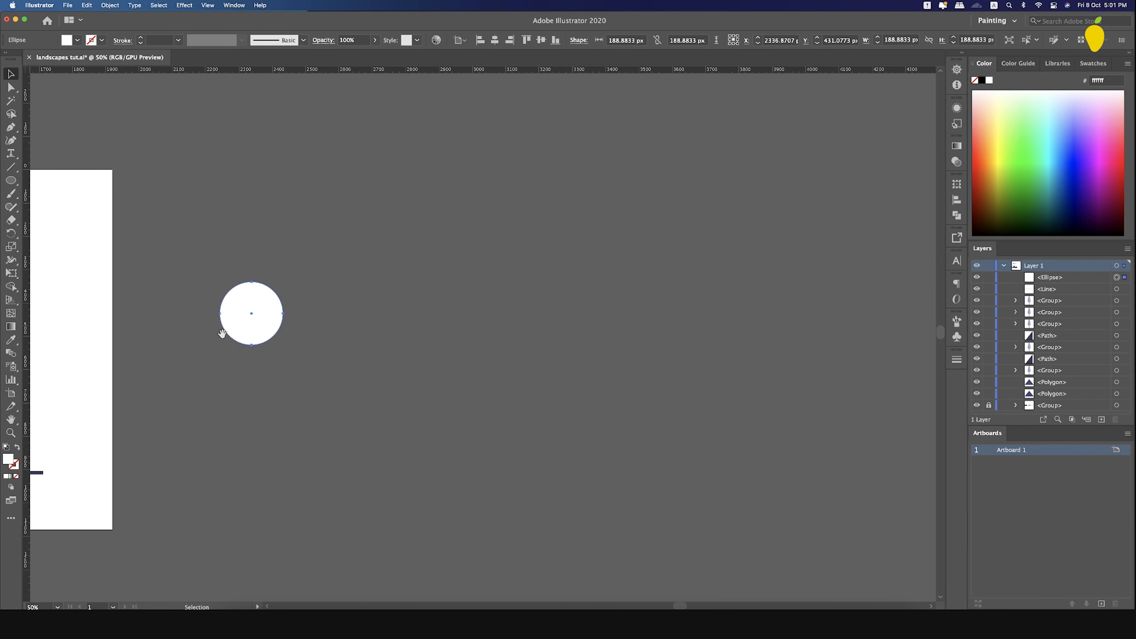
left_click_drag(222, 334, 497, 347)
key("i")
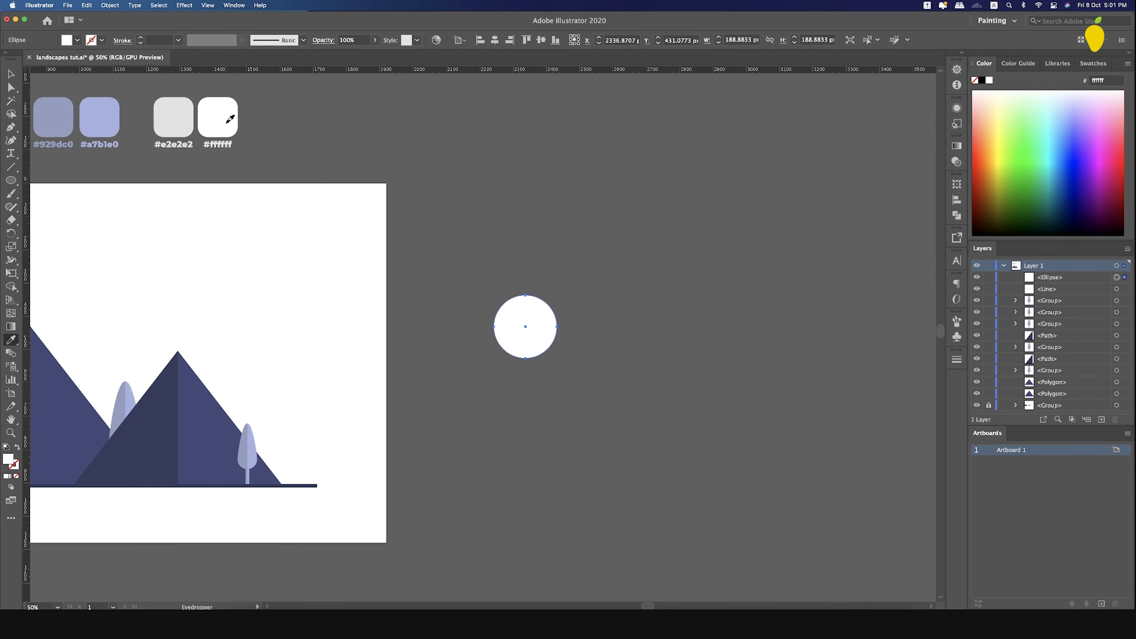
left_click(11, 75)
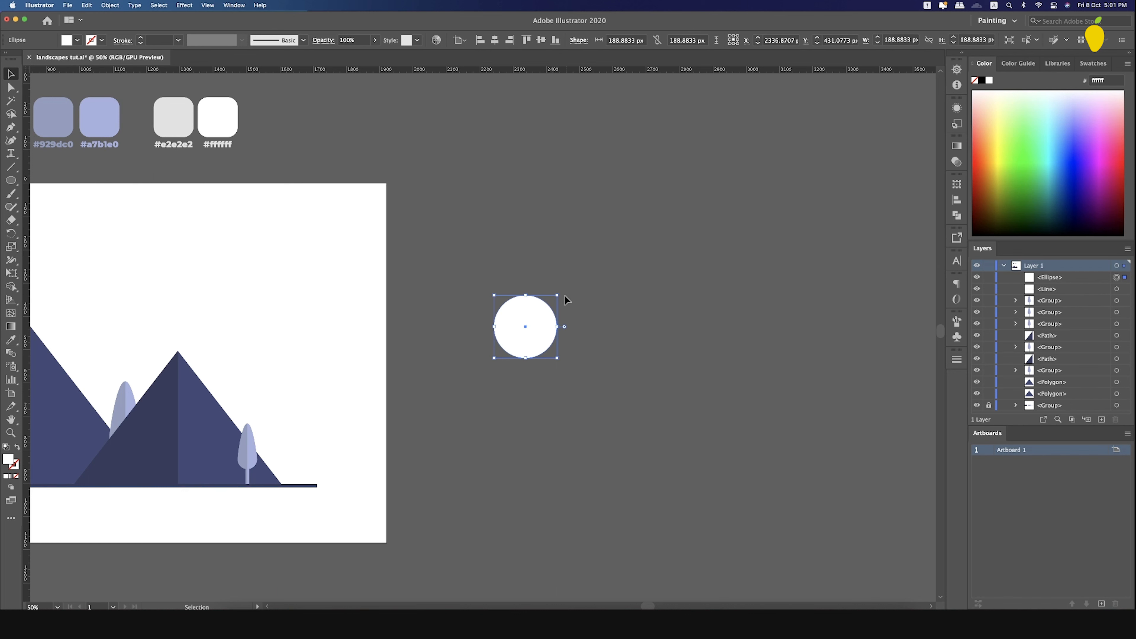
- Enlarge the white circle to about 320 px in diameter and move it farther right of the artboard
left_click_drag(558, 294, 608, 244)
left_click_drag(530, 344, 696, 317)
left_click_drag(775, 217, 744, 246)
left_click(741, 336, "super")
left_click_drag(816, 321, 823, 380)
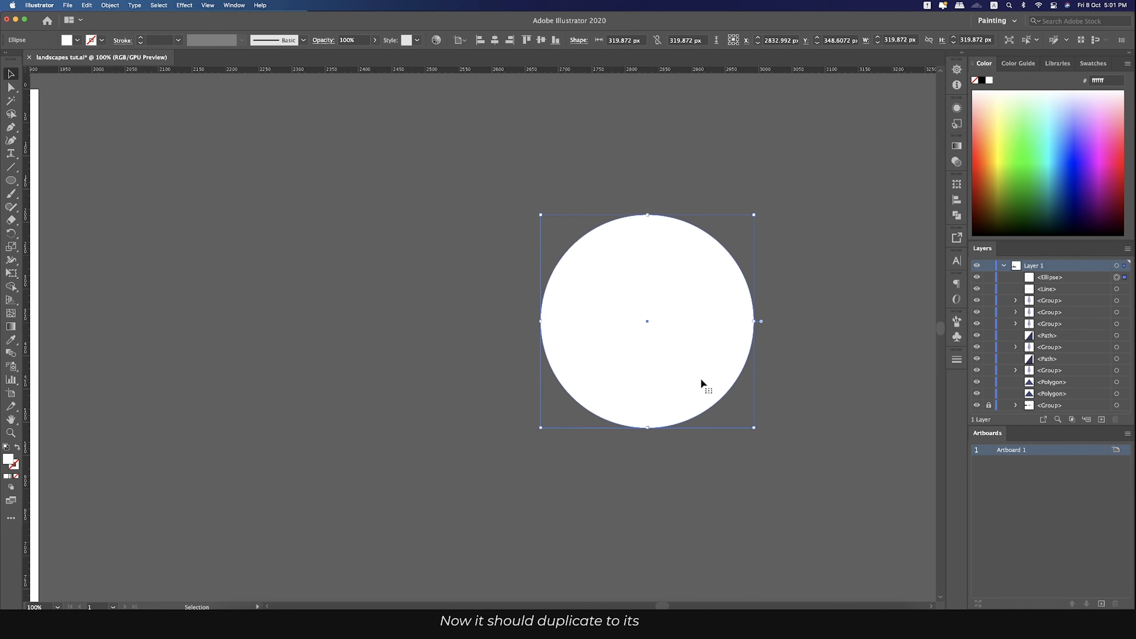
- Duplicate the circle to its left, shrink the copy to about 216 px and nudge it right to overlap the large circle more
left_click_drag(689, 344, 526, 345)
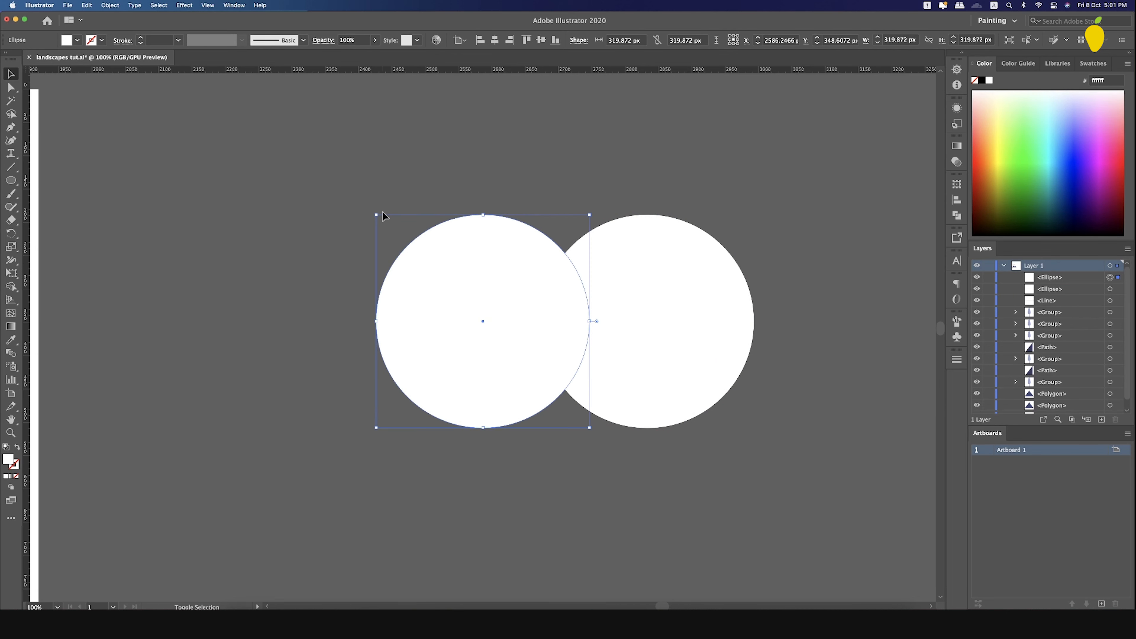
left_click_drag(376, 214, 412, 250)
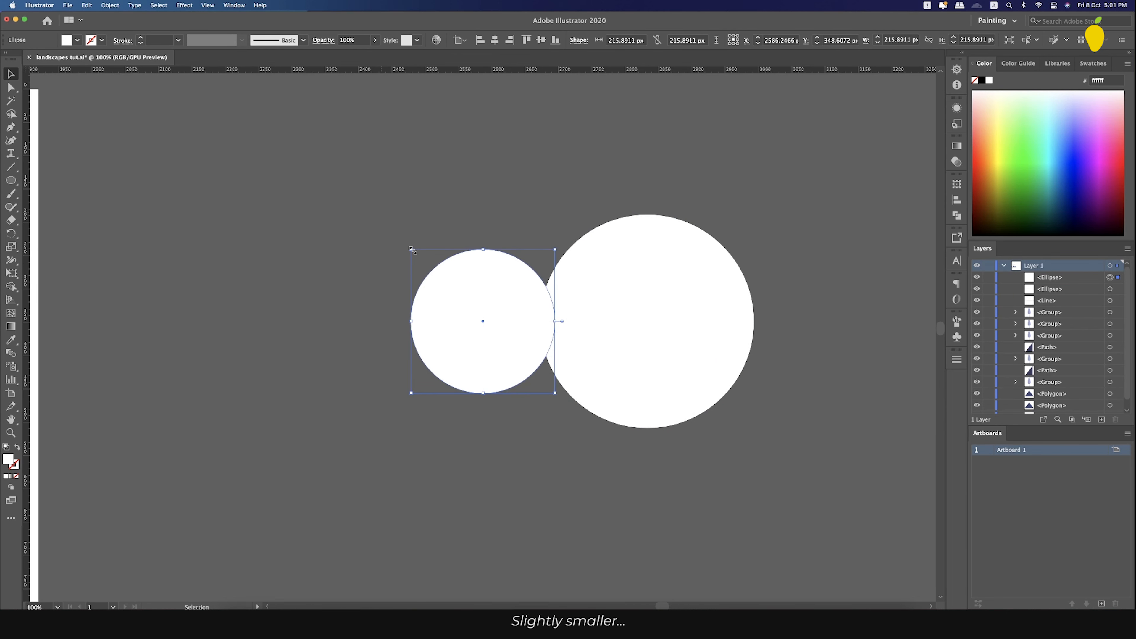
key("shift+Right")
key("shift+Right")
left_click(226, 185)
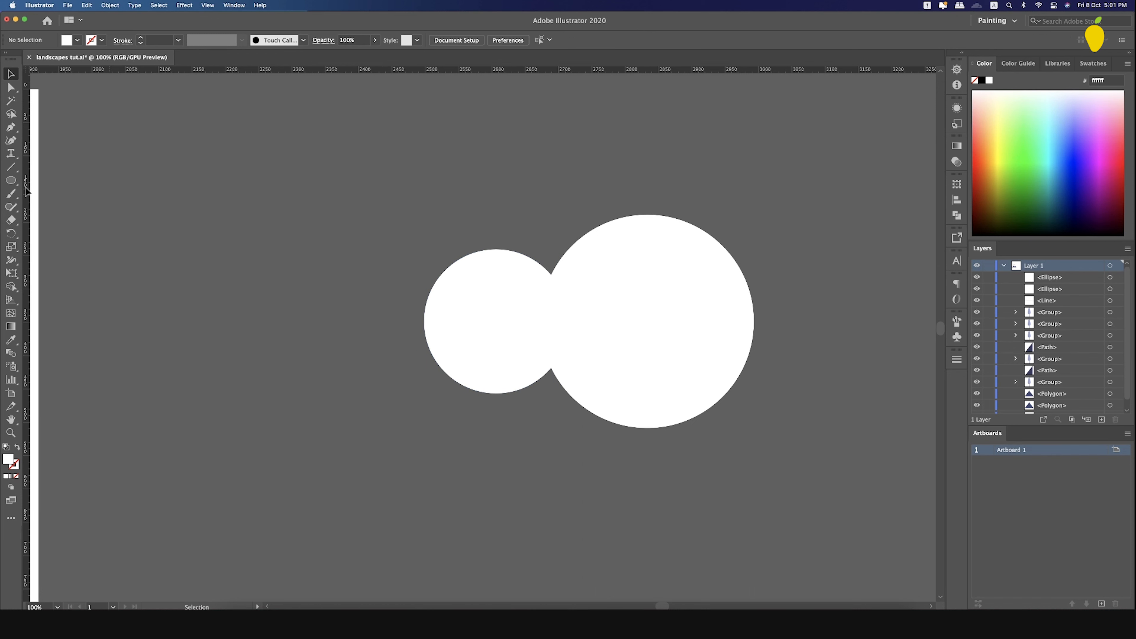
- Draw a rectangle over both circles' lower halves, split only the larger circle with it using Pathfinder Divide and ungroup the result
left_click_drag(11, 182, 62, 178)
left_click_drag(418, 322, 773, 471)
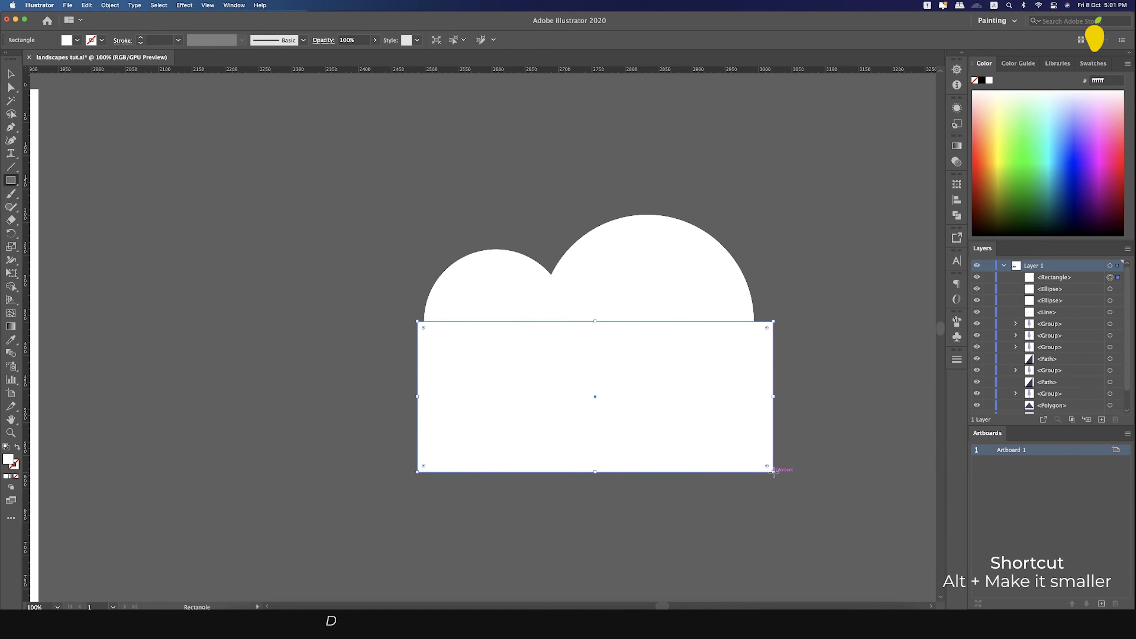
key("v")
left_click(657, 297, "shift")
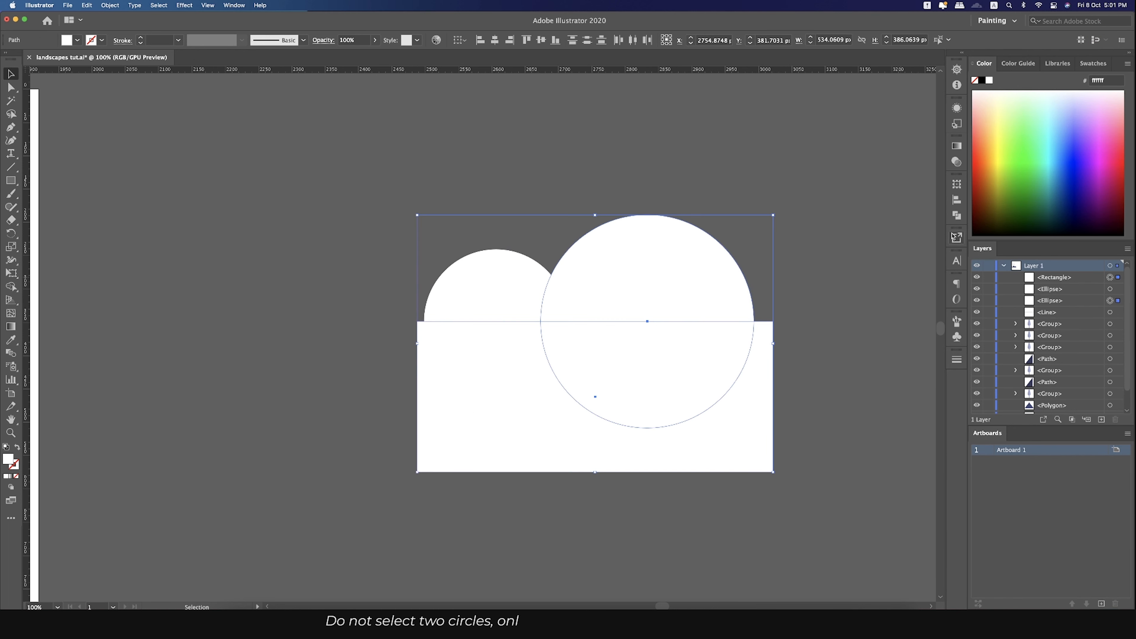
left_click(956, 215)
left_click(819, 236)
left_click(928, 181)
right_click(696, 280)
left_click(718, 360)
- Delete the leftover rectangle piece and the lower half of the larger circle
left_click(739, 413)
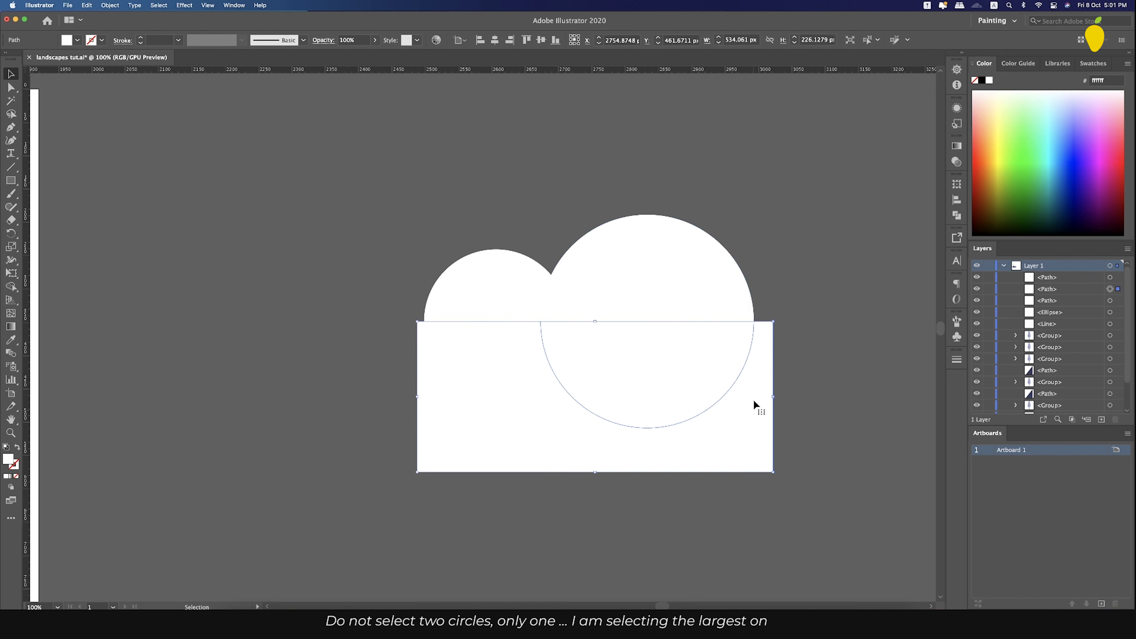
key("Delete")
left_click(660, 363)
key("Delete")
- Draw a rectangle over the smaller circle's lower half, split the circle with it using Pathfinder Divide and ungroup the pieces
left_click(443, 345)
key("m")
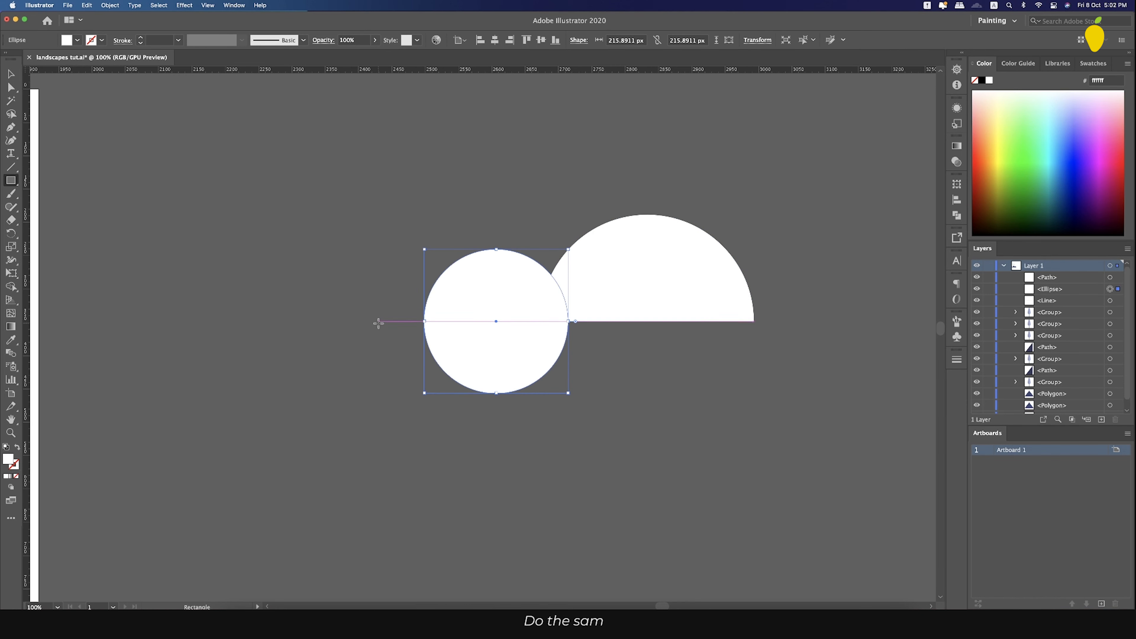
left_click_drag(380, 321, 604, 398)
key("v")
left_click(515, 289, "shift")
left_click(956, 215)
left_click(823, 236)
right_click(500, 359)
left_click(519, 439)
- Delete the leftover rectangle piece with the circle's lower half, and nudge the small half circle 20 px to the right
left_click(581, 371)
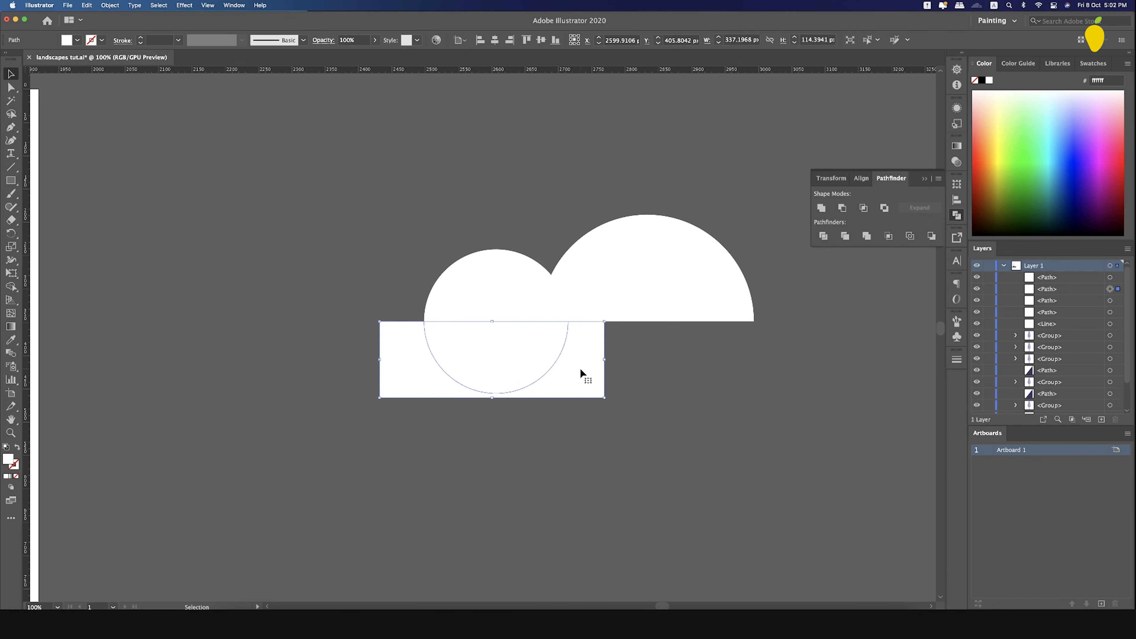
key("Delete")
left_click(509, 307)
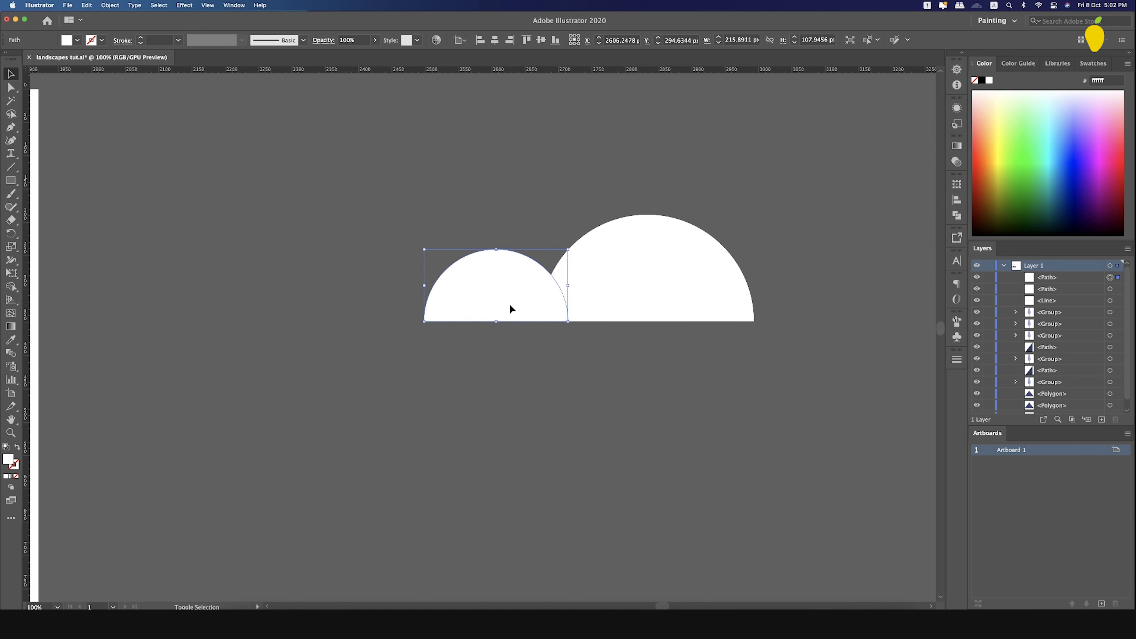
key("Right")
key("Right")
left_click(549, 401)
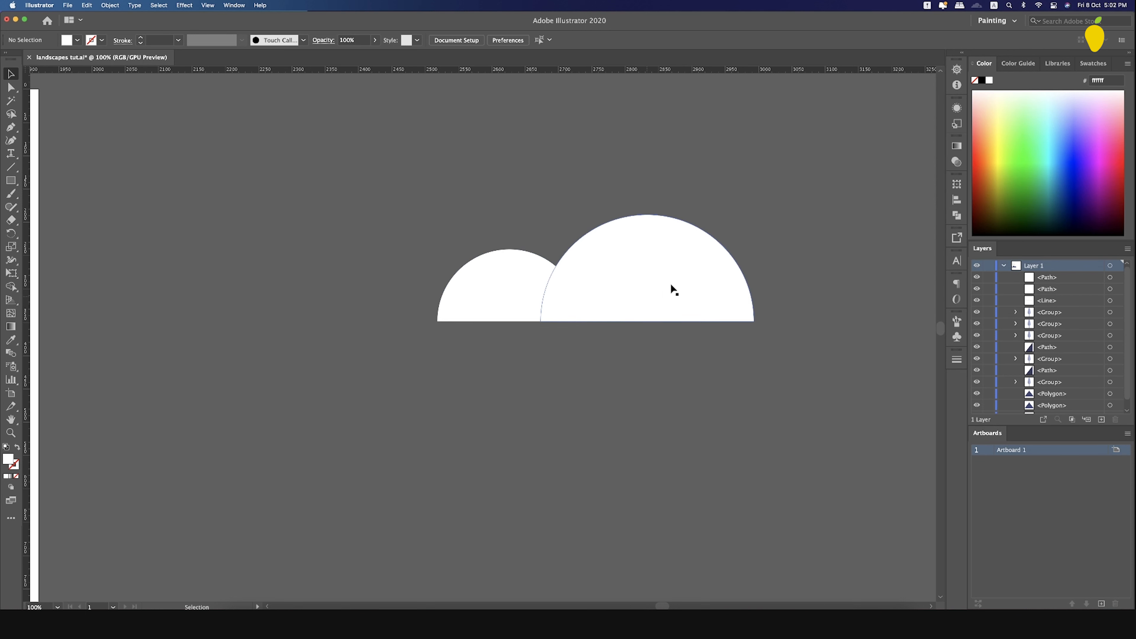
- Duplicate the small and the large half circle, offsetting each copy 20 px to the left of its original
left_click(510, 289)
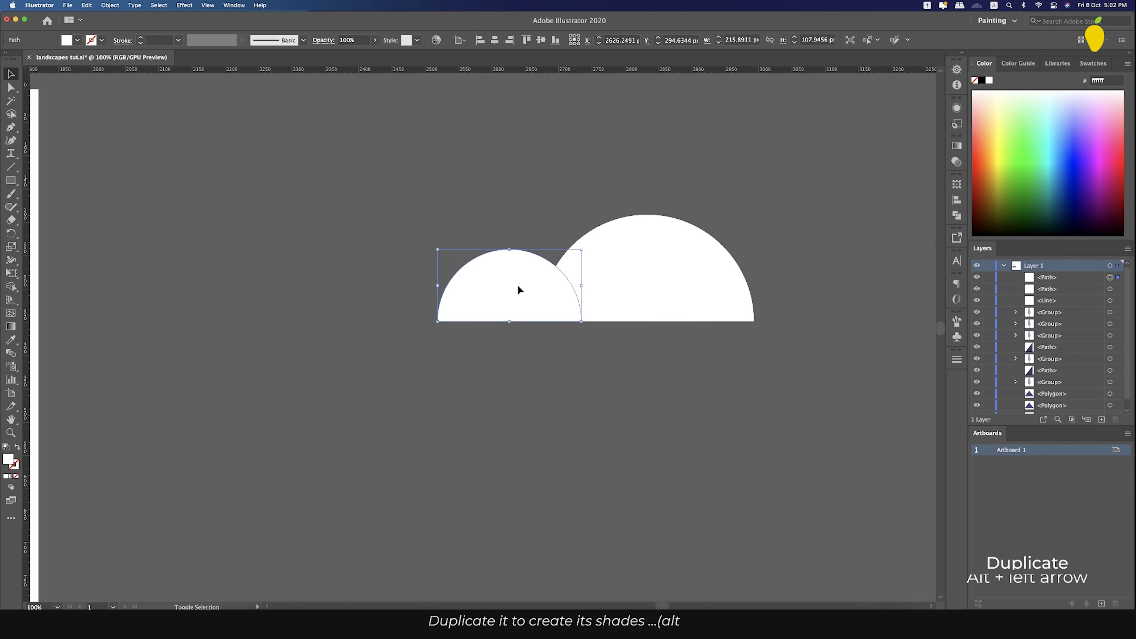
key("alt+Left")
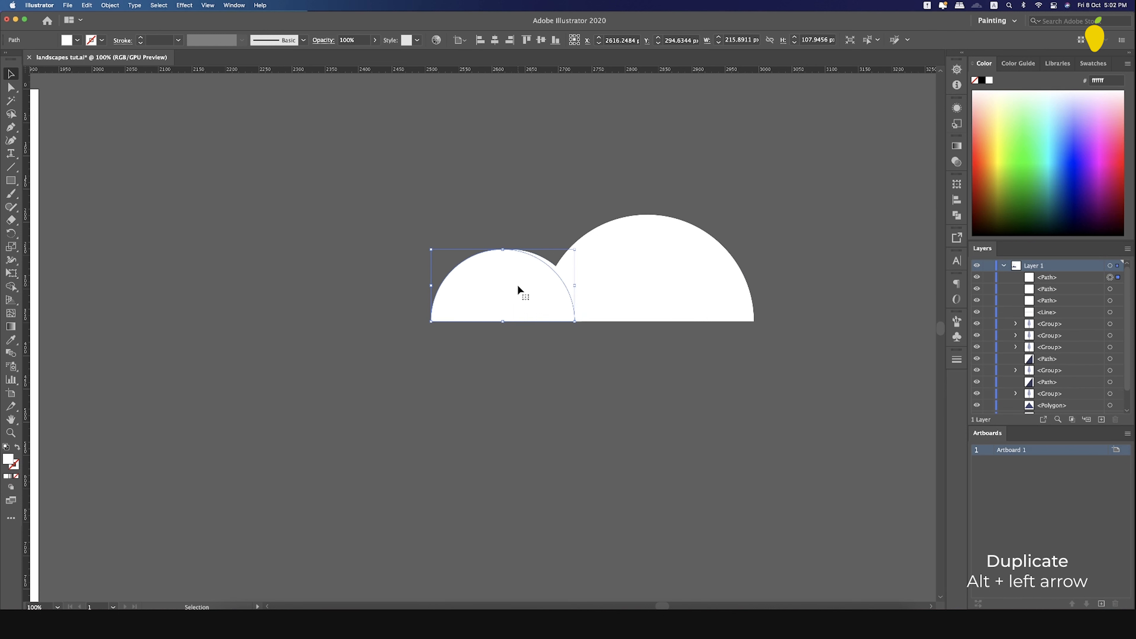
key("alt+Left")
left_click(663, 287)
key("alt+Left")
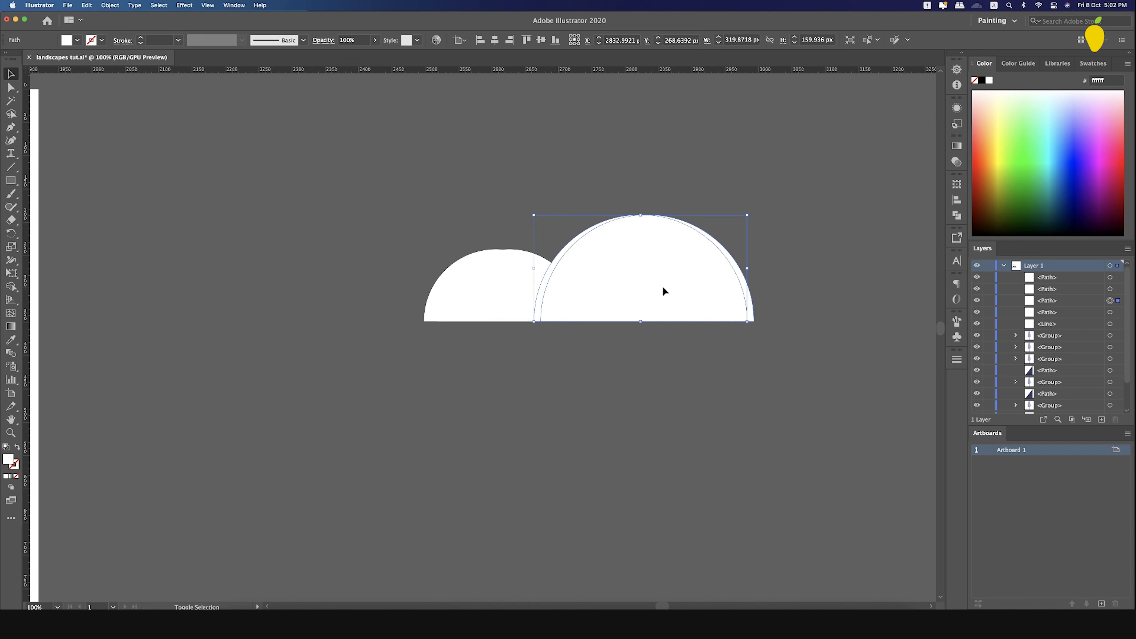
key("Left")
left_click(524, 352)
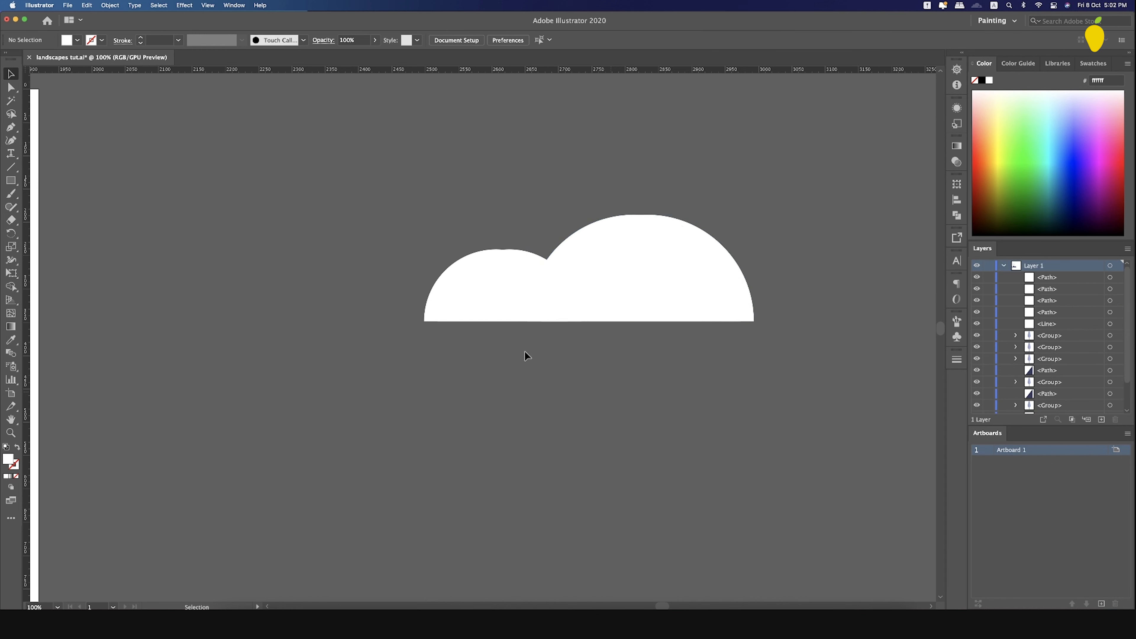
- Copy the two overlapping small half circles to above left of the cloud and delete the offset duplicate remaining in the cloud
left_click(463, 282)
left_click_drag(523, 262, 373, 132)
left_click(485, 303)
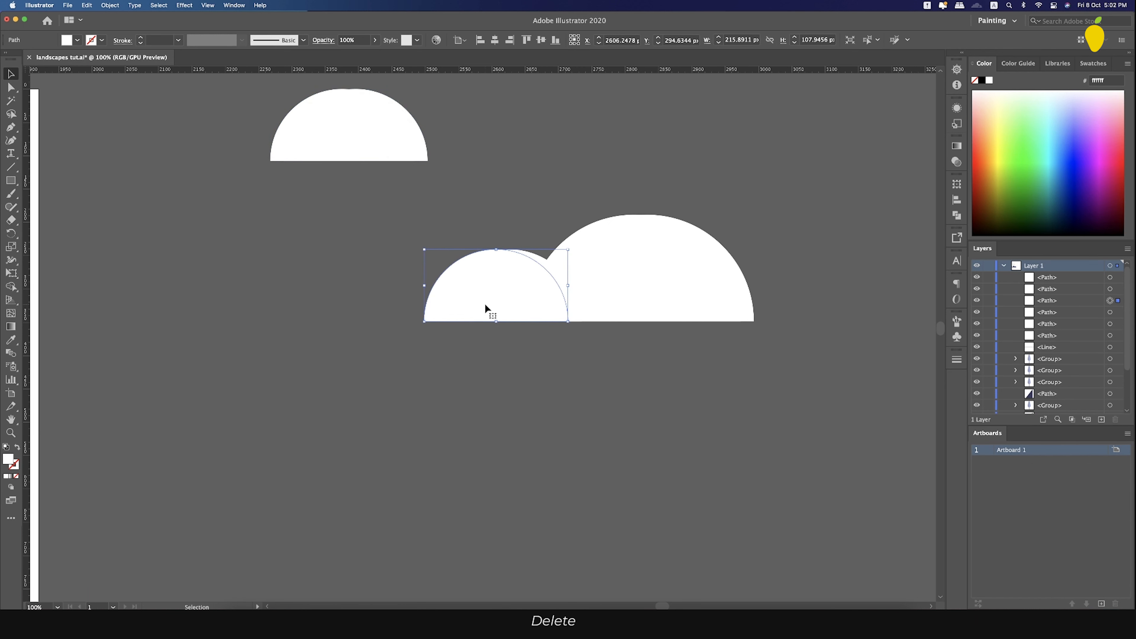
key("Delete")
- Split the copied small pair with Pathfinder Divide, ungroup it and delete everything except the left crescent
left_click(311, 162)
left_click(403, 114, "shift")
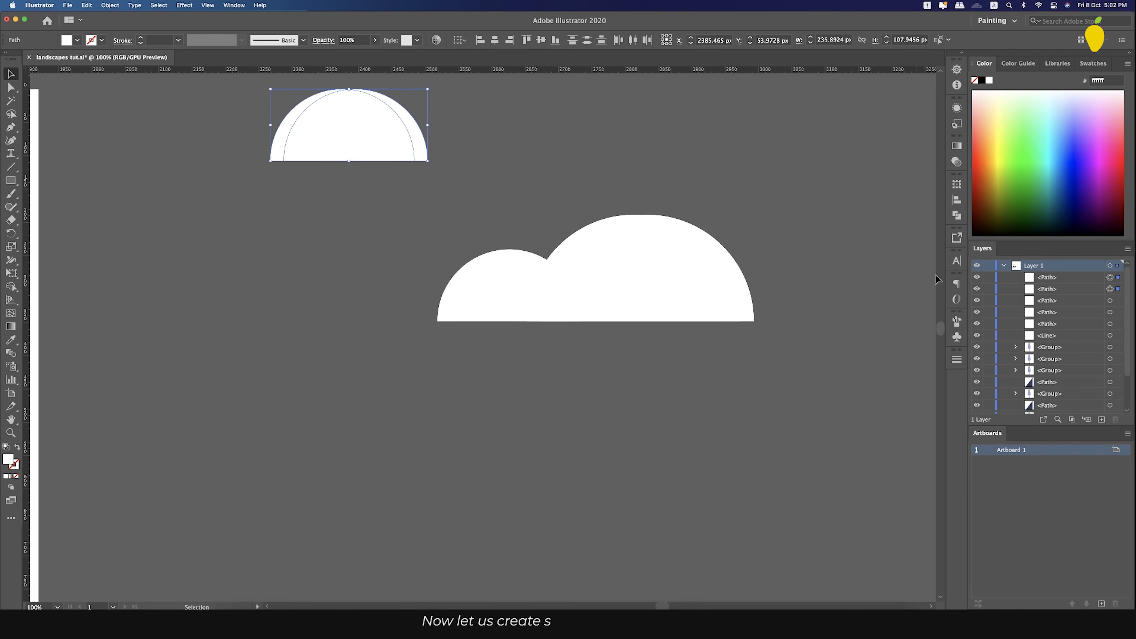
left_click(957, 216)
left_click(823, 237)
right_click(379, 127)
left_click(438, 208)
left_click(352, 141)
key("Delete")
left_click(418, 143)
key("Delete")
- Place the crescent along the small half circle's left edge and fill it with the palette gray #e2e2e2
left_click_drag(273, 153, 440, 314)
left_click(443, 334)
left_click(448, 283)
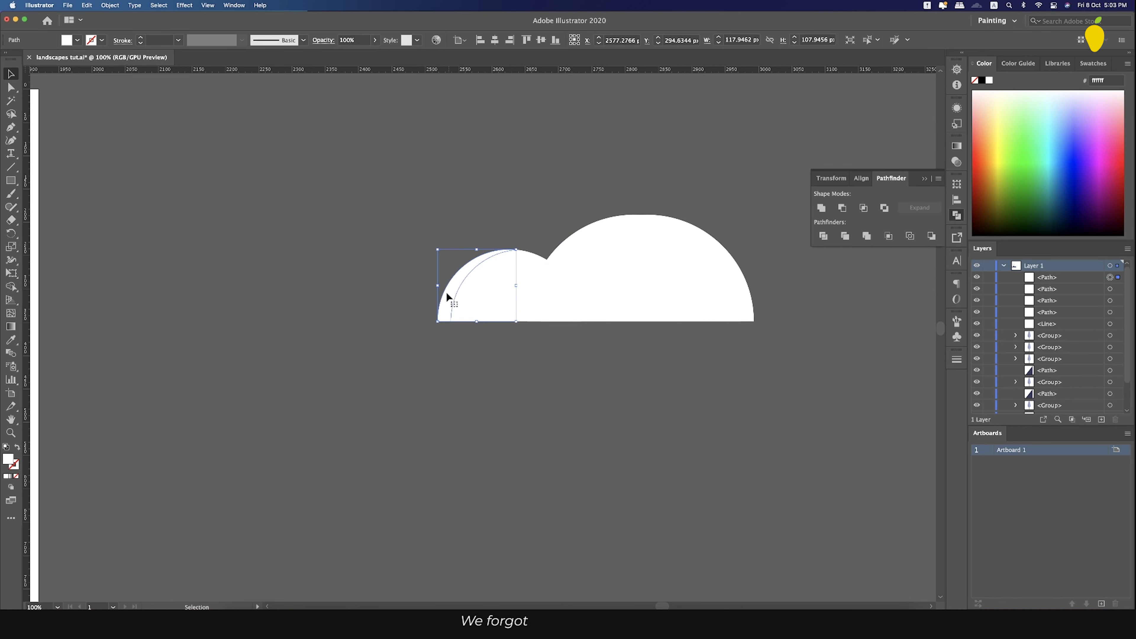
scroll(447, 294, "down", 2)
left_click_drag(349, 298, 503, 376)
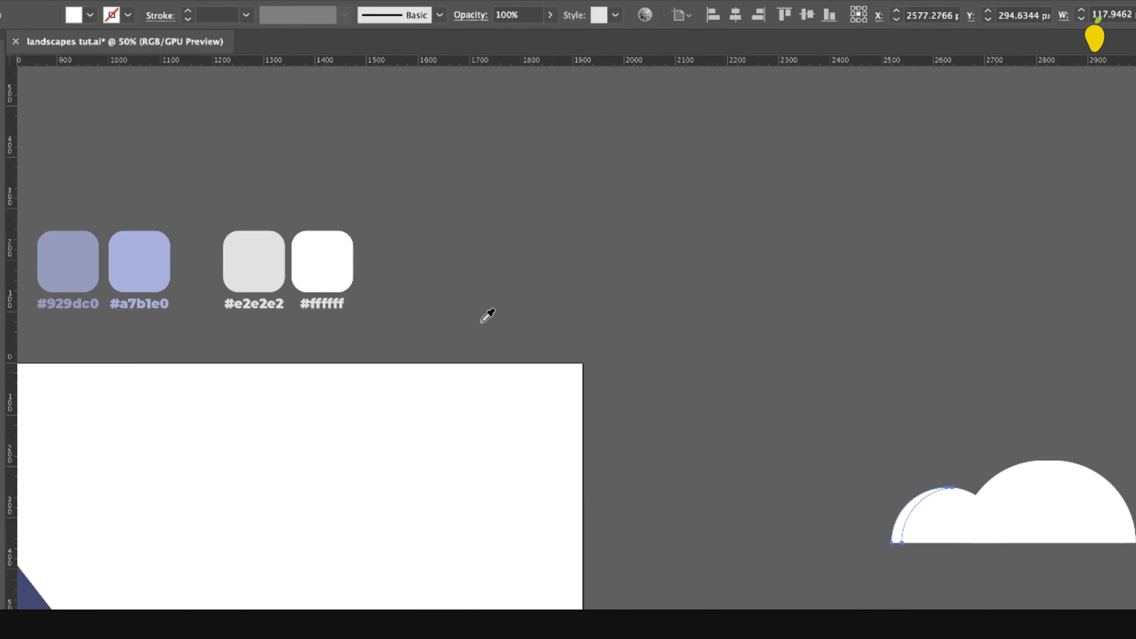
scroll(1007, 520, "up", 2)
left_click_drag(717, 388, 293, 211)
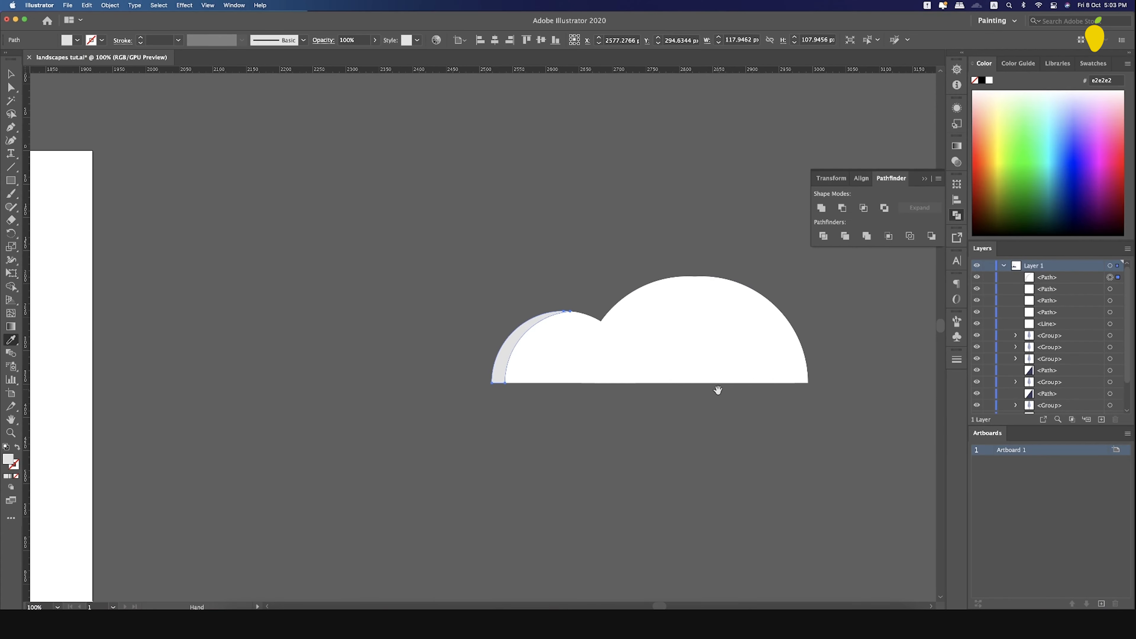
- Copy the two overlapping large half circles to above left of the cloud and delete the offset duplicate remaining in the cloud
left_click(533, 431)
left_click(531, 339)
left_click(606, 322, "shift")
left_click(520, 316)
key("Delete")
- Divide the copied large pair with Pathfinder, ungroup it and delete everything except the left crescent
left_click(374, 178)
left_click(385, 186, "shift")
right_click(328, 192)
left_click(440, 264)
left_click_drag(440, 268, 392, 235)
key("Delete")
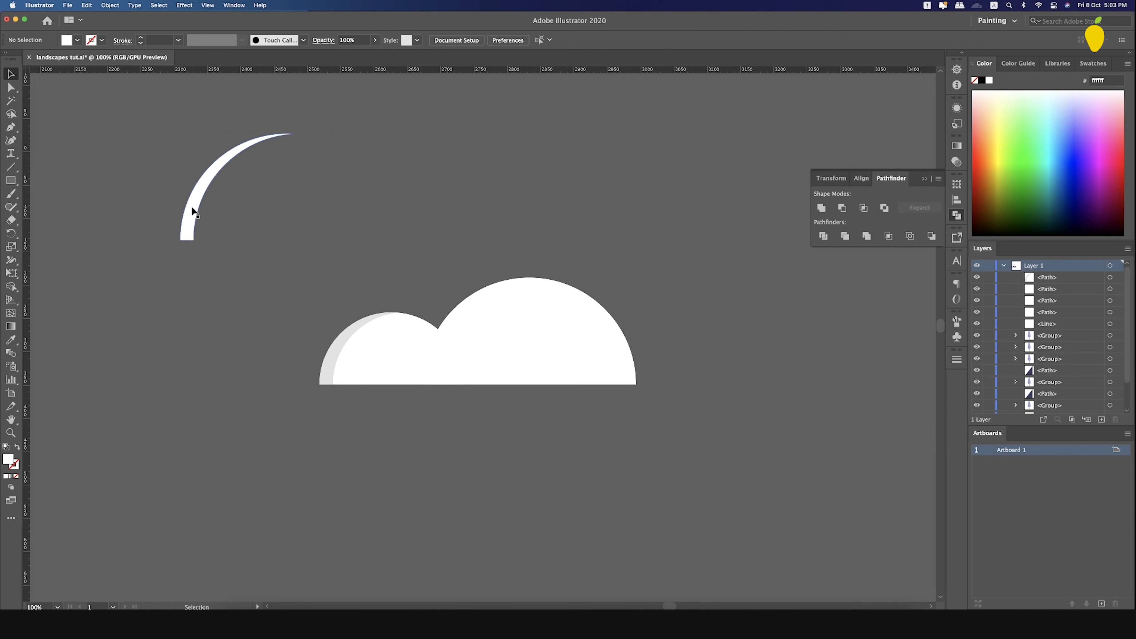
- Fill the large crescent with the small shade's gray #e2e2e2 and place it along the large half circle's left edge
left_click(192, 213)
key("i")
left_click(329, 358)
key("v")
left_click_drag(193, 211, 435, 361)
left_click(421, 449)
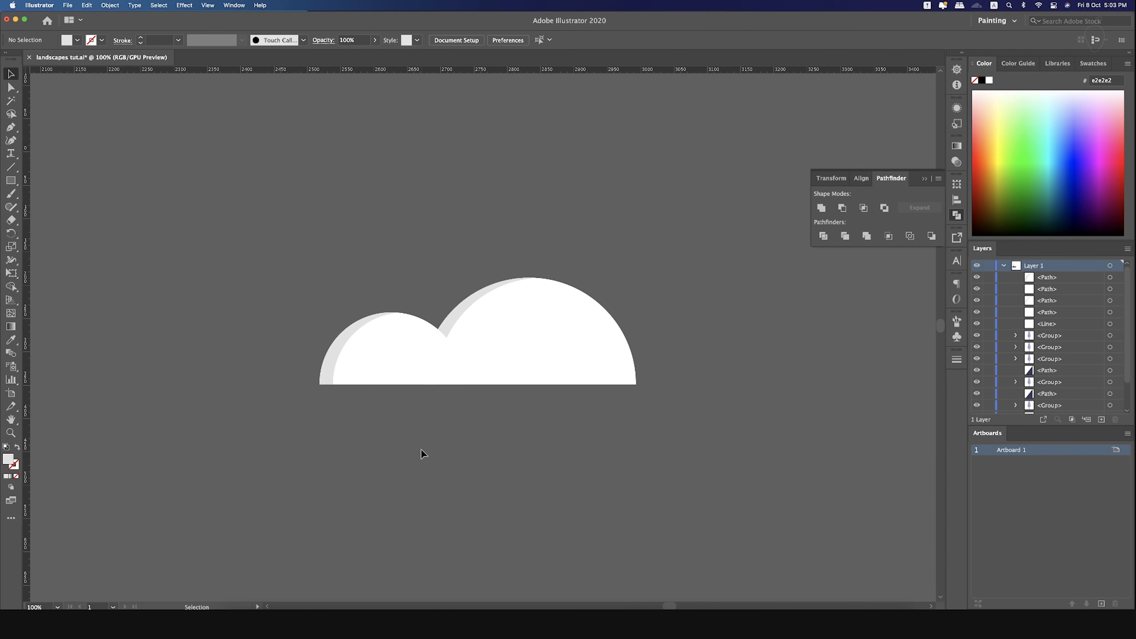
- Bring the large half circle and its gray crescent forward, in front of the small half circle
scroll(421, 449, "down", 2)
scroll(421, 451, "down", 1)
left_click_drag(434, 484, 757, 389)
left_click(777, 337)
left_click(752, 323, "shift")
scroll(752, 323, "up", 3)
scroll(725, 347, "down", 1)
left_click_drag(827, 390, 632, 401)
left_click(633, 401)
left_click(565, 327)
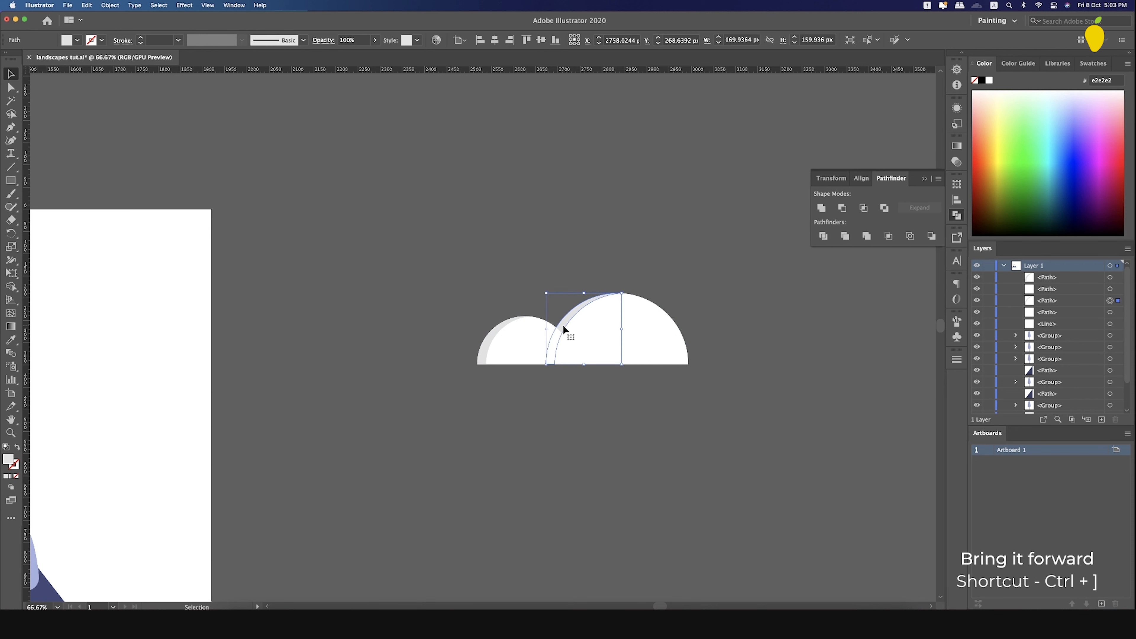
key("super+bracketright")
left_click(597, 426)
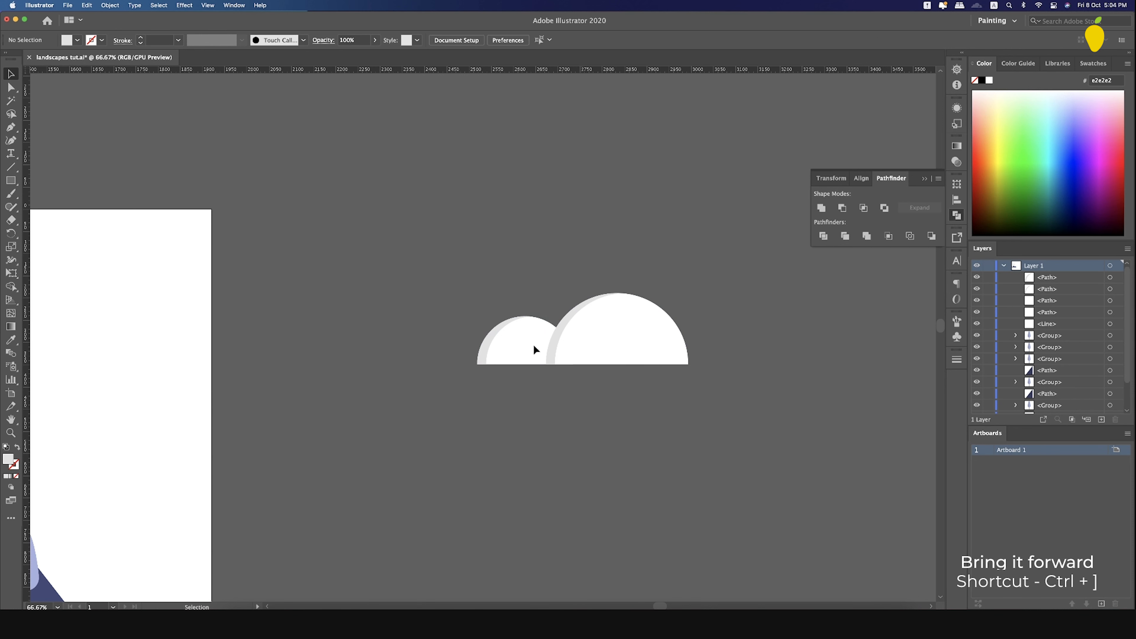
- Group all the cloud's half circles and shade pieces into one object
left_click_drag(519, 259, 762, 410)
key("a")
key("super+g")
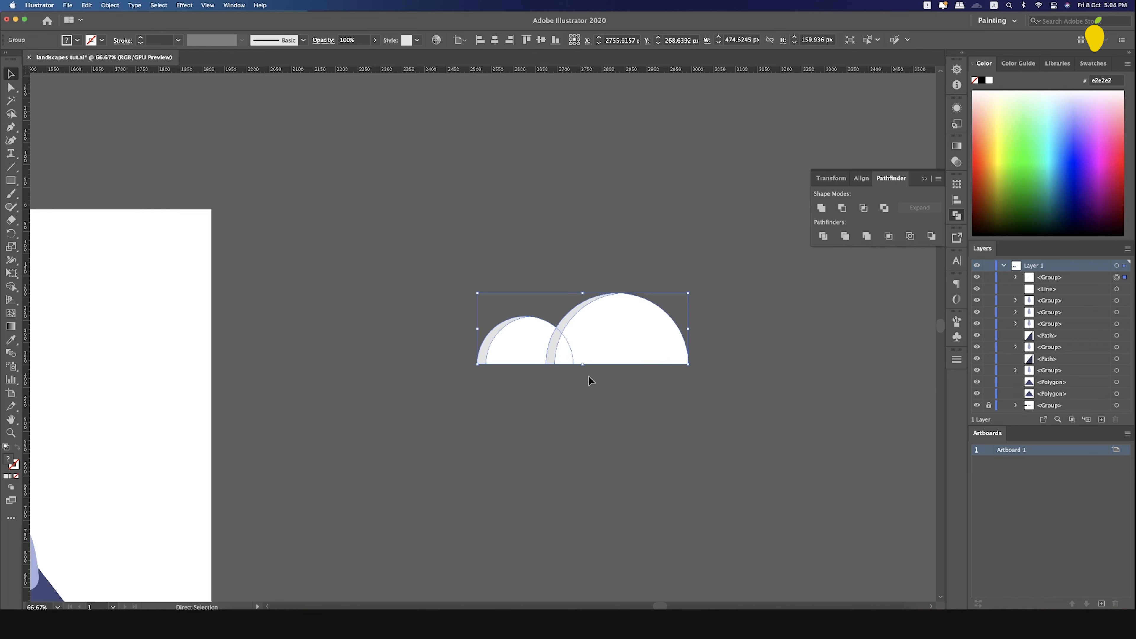
- Move the cloud group onto the artboard above the smaller mountain and shrink it to about 332 px wide
scroll(615, 342, "left", 1)
scroll(600, 358, "down", 2)
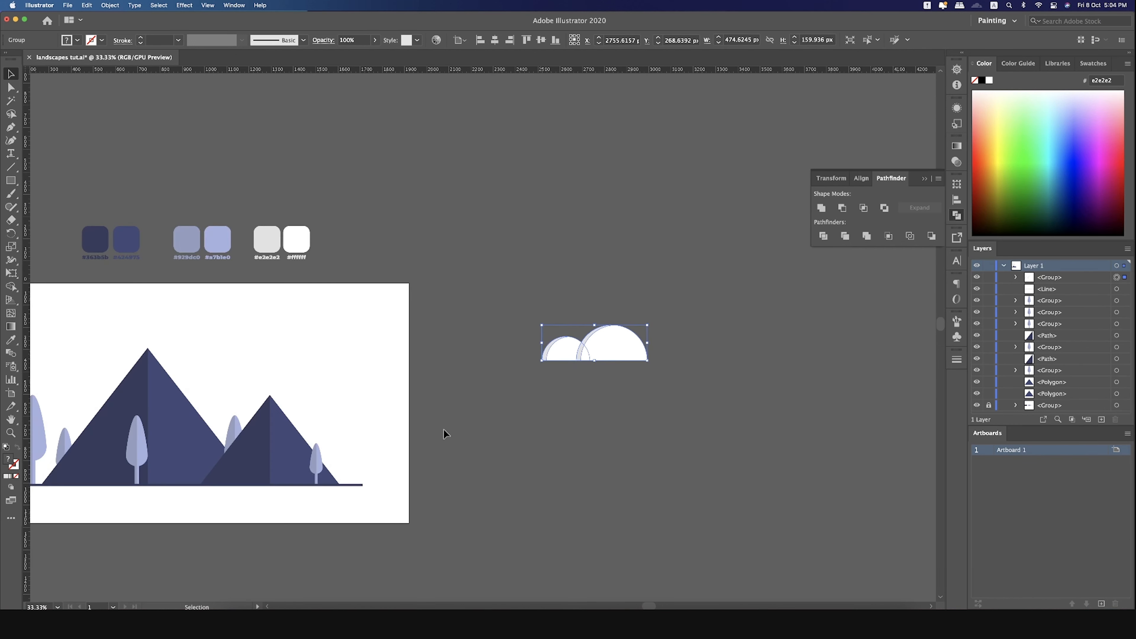
left_click_drag(415, 409, 658, 436)
scroll(481, 460, "up", 1)
left_click_drag(435, 478, 491, 401)
left_click_drag(780, 368, 625, 386)
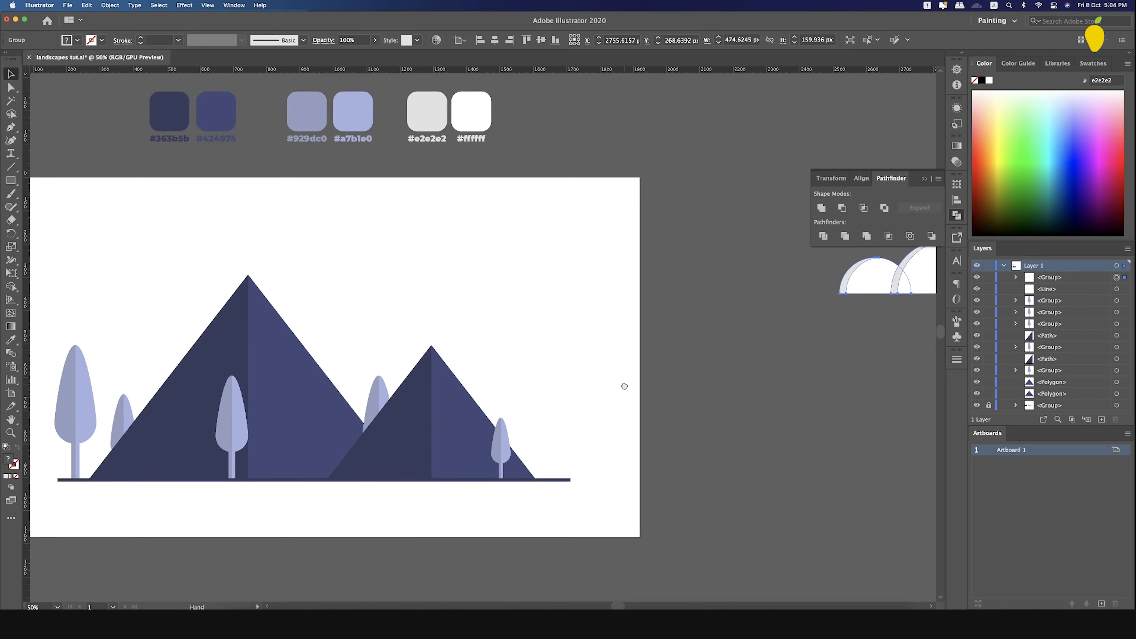
left_click(924, 181)
left_click_drag(911, 271, 486, 256)
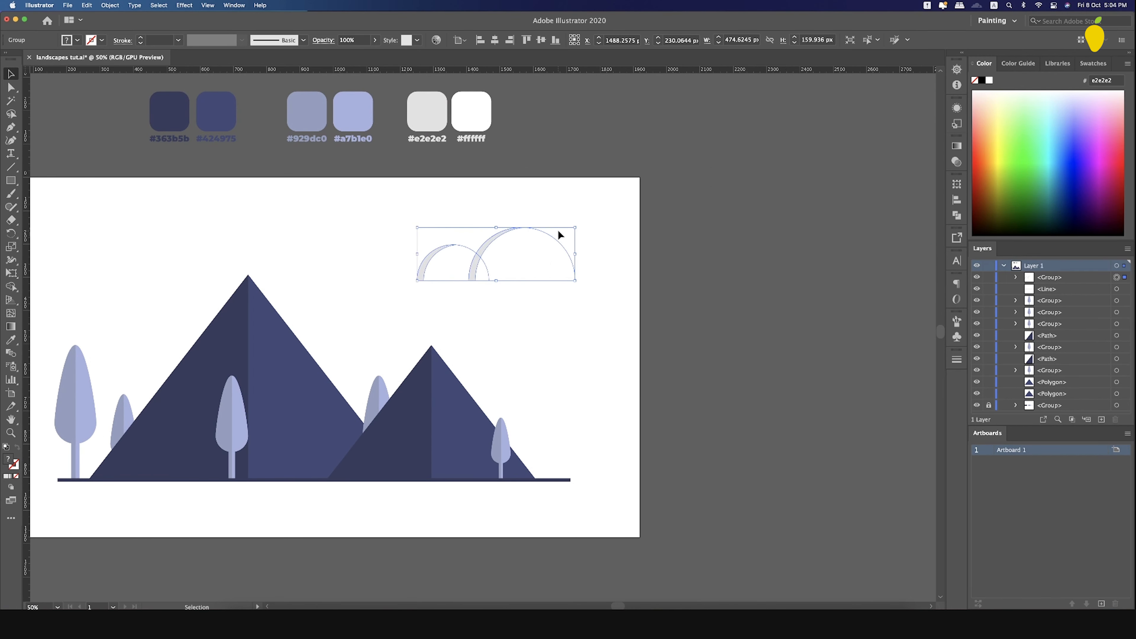
left_click_drag(575, 228, 552, 234)
left_click(804, 310)
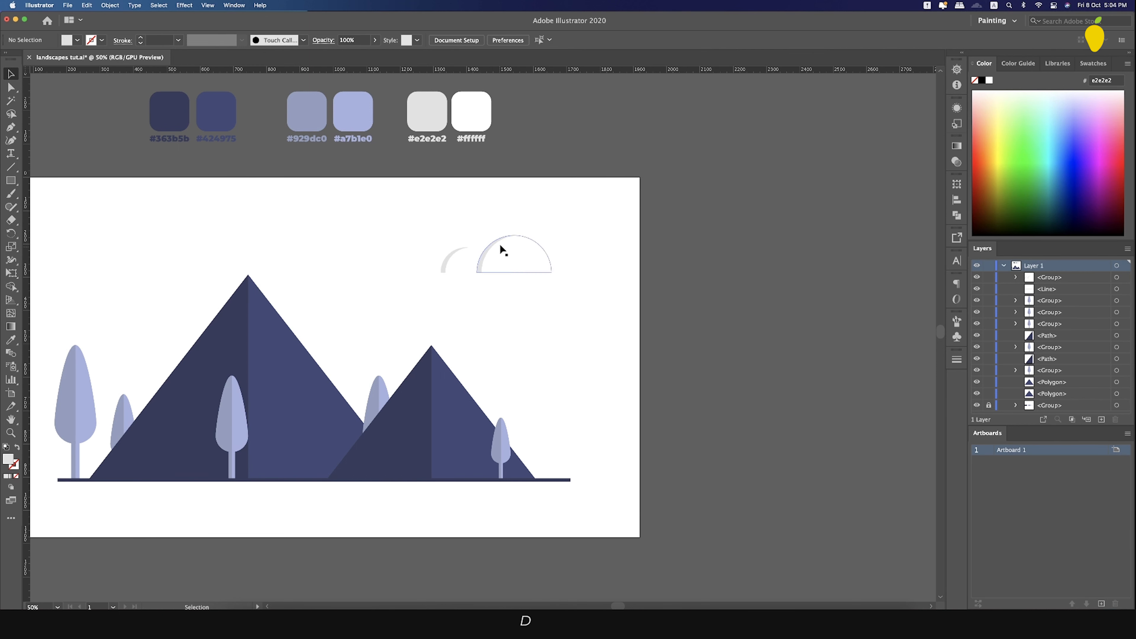
- Duplicate the cloud to beside the taller mountain's peak and reposition the original cloud above the smaller mountain
scroll(503, 251, "left", 5)
left_click_drag(714, 239, 566, 253)
left_click(704, 348)
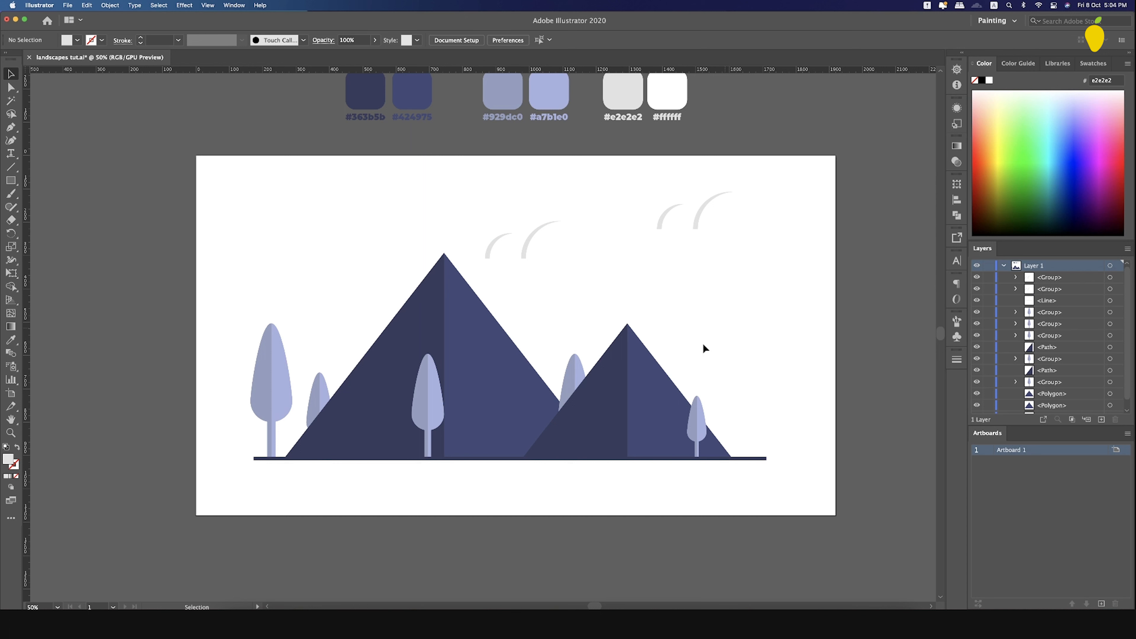
mouse_move(699, 210)
left_mouse_down()
mouse_move(708, 221)
mouse_move(555, 258)
mouse_move(538, 275)
mouse_move(532, 266)
mouse_move(679, 213)
left_mouse_up()
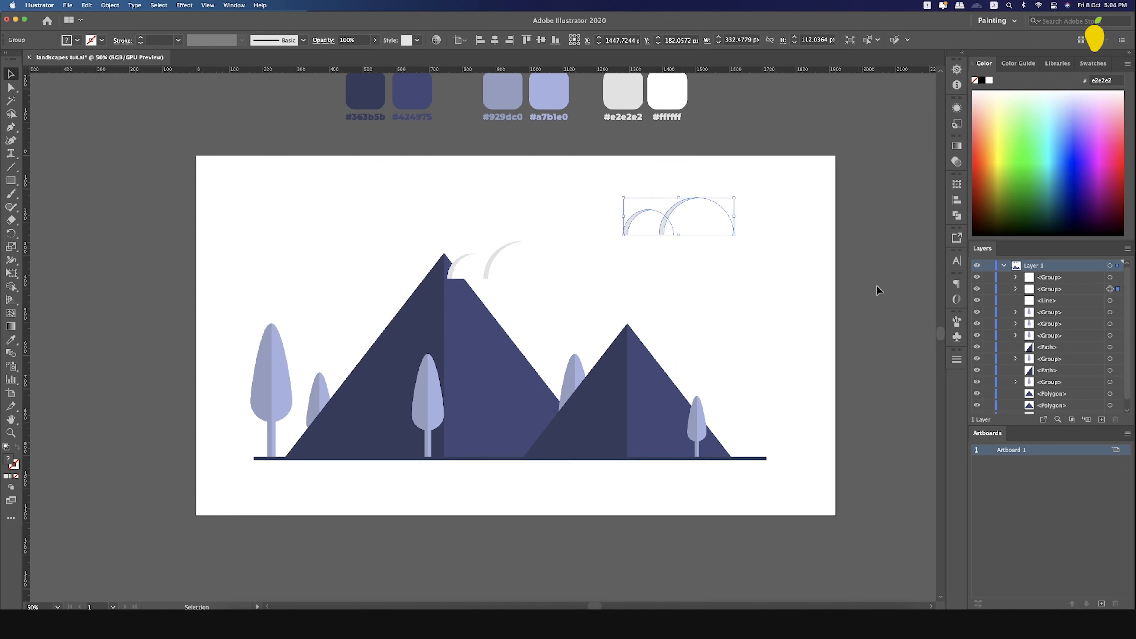
left_click(905, 288)
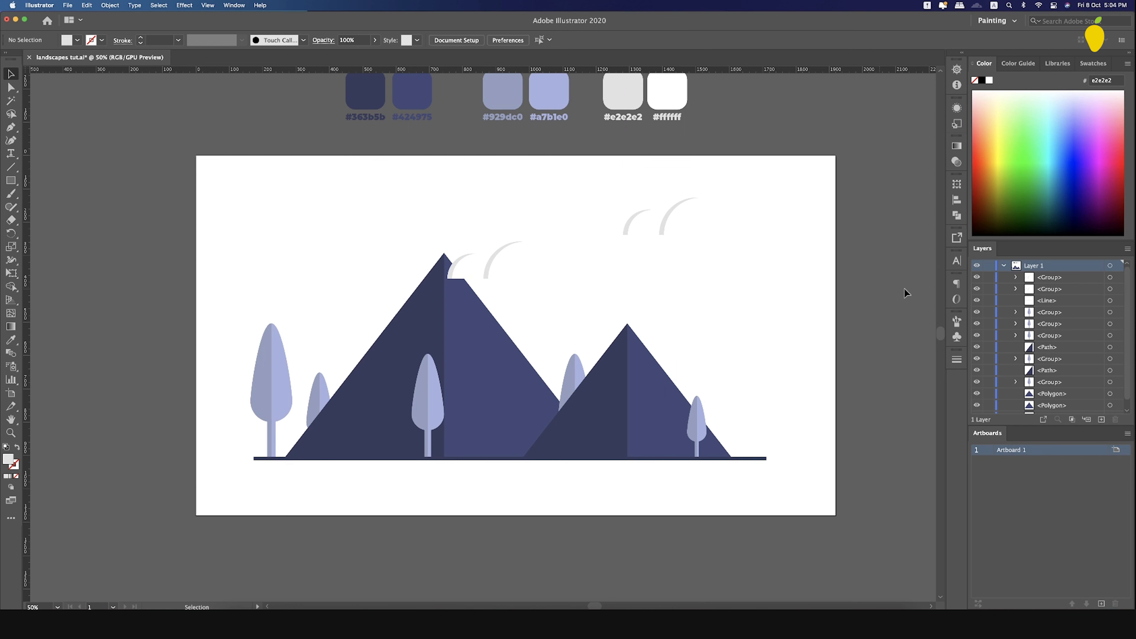
- Paint a wavy gray background outline about 1627 by 848 px from the left tree's base over the mountains and clouds to the right ground line
left_click(10, 179)
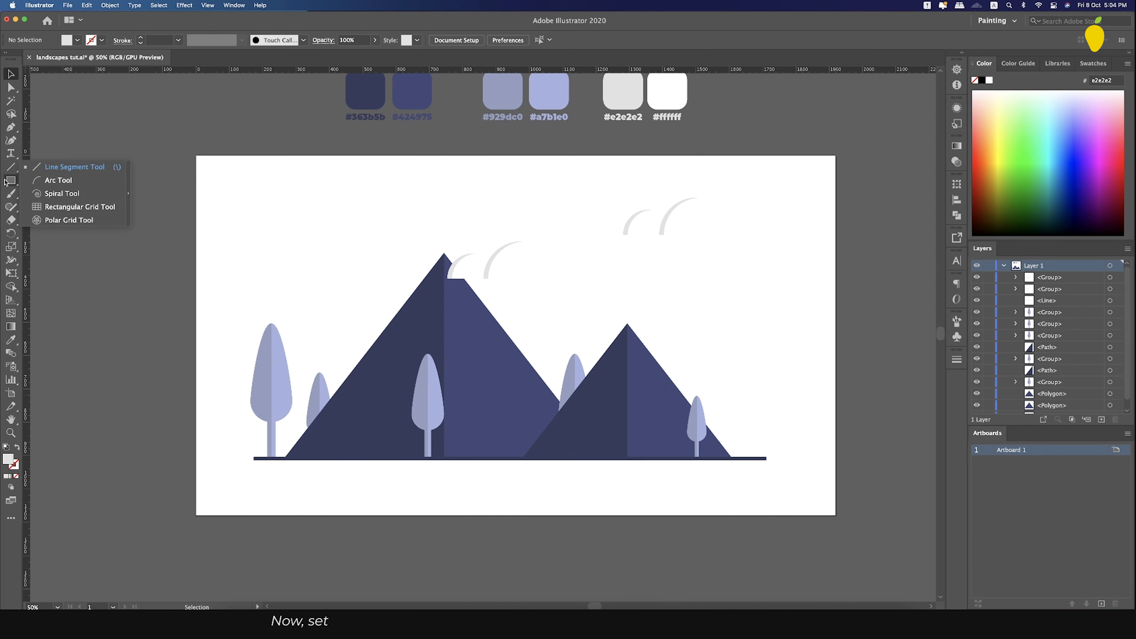
left_click(10, 193)
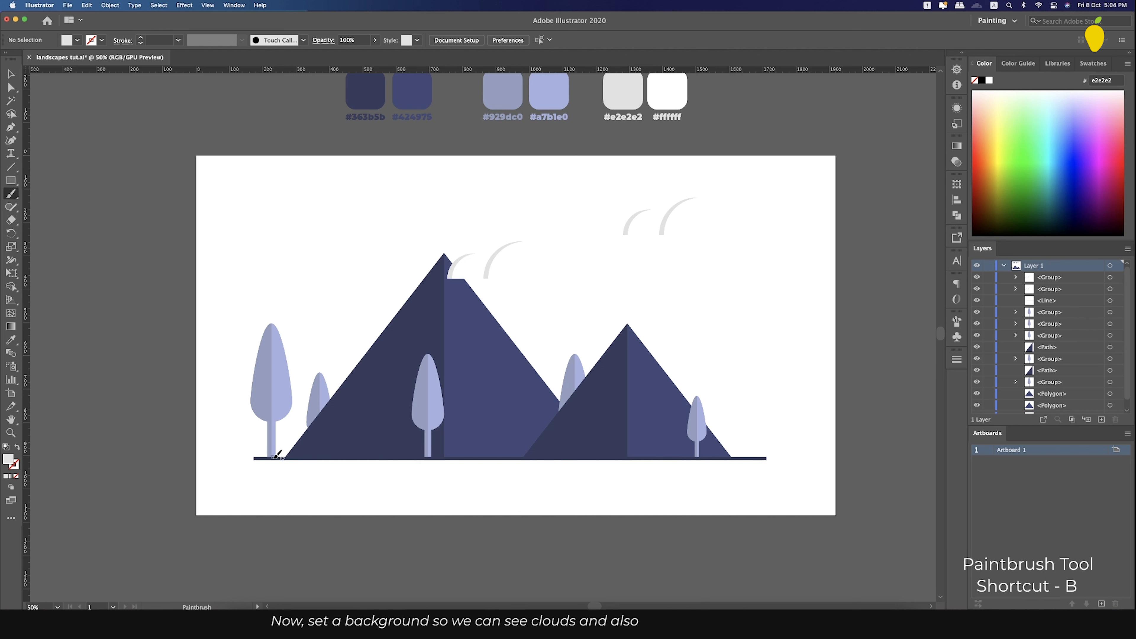
mouse_move(283, 456)
left_mouse_down()
mouse_move(222, 394)
mouse_move(263, 325)
mouse_move(395, 300)
mouse_move(459, 224)
mouse_move(490, 231)
mouse_move(555, 296)
mouse_move(598, 262)
left_mouse_up()
mouse_move(734, 189)
left_mouse_down()
mouse_move(766, 263)
mouse_move(746, 341)
left_mouse_up()
mouse_move(742, 421)
left_mouse_down()
mouse_move(724, 449)
mouse_move(749, 461)
left_mouse_up()
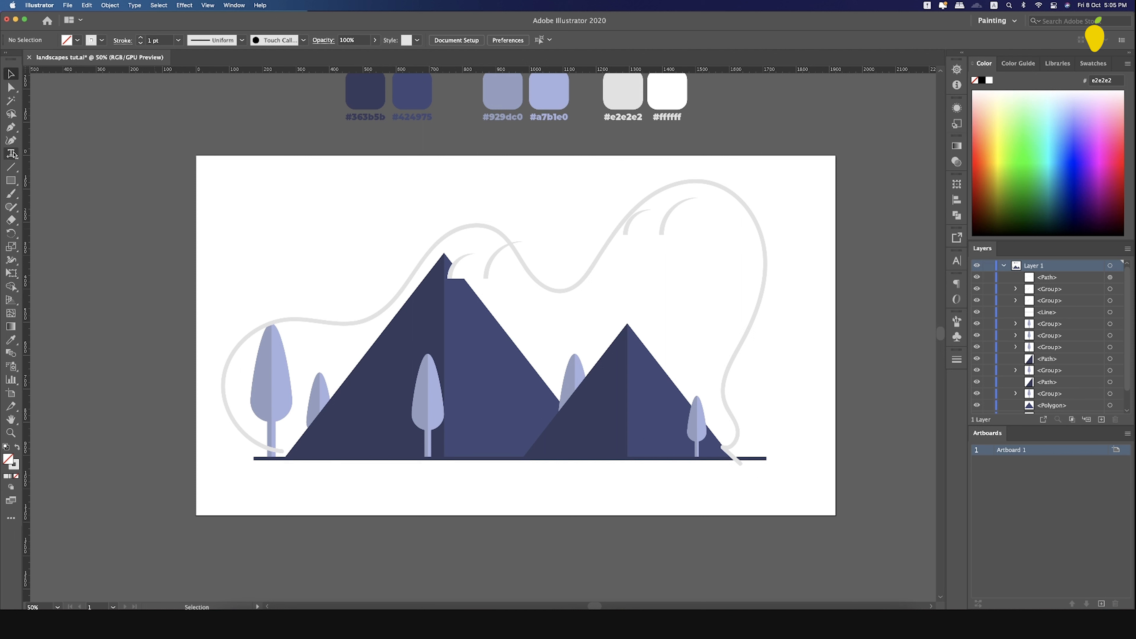
- Cut the background outline at its lower right bend with the Scissors tool and delete the overshooting end piece
key("c")
left_click(730, 458)
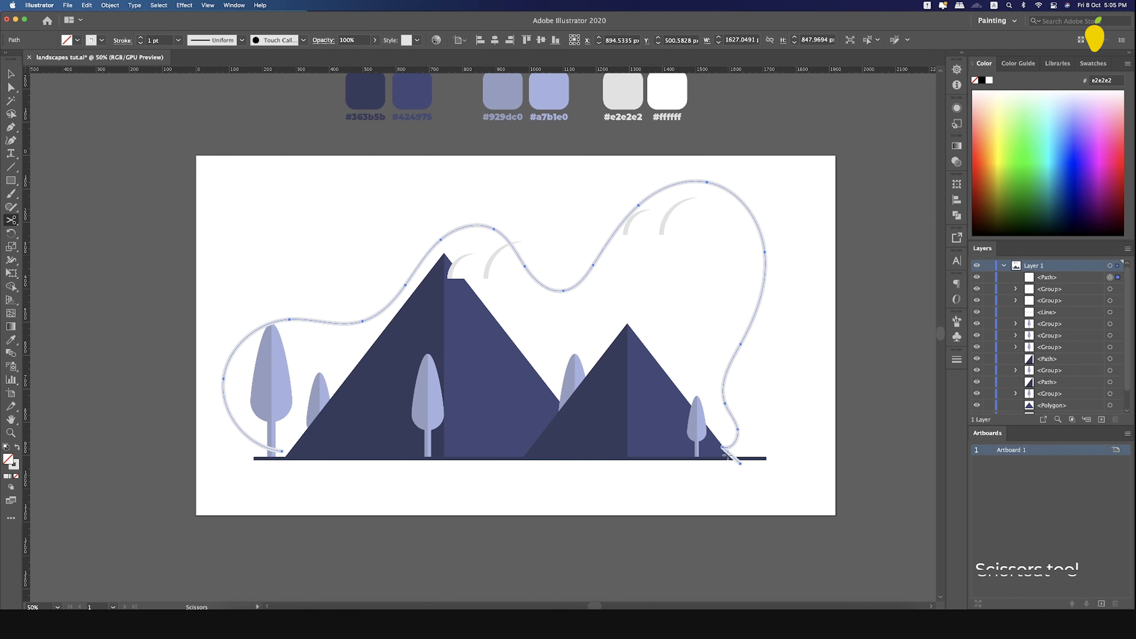
key("super+equal")
key("super+equal")
key("super+equal")
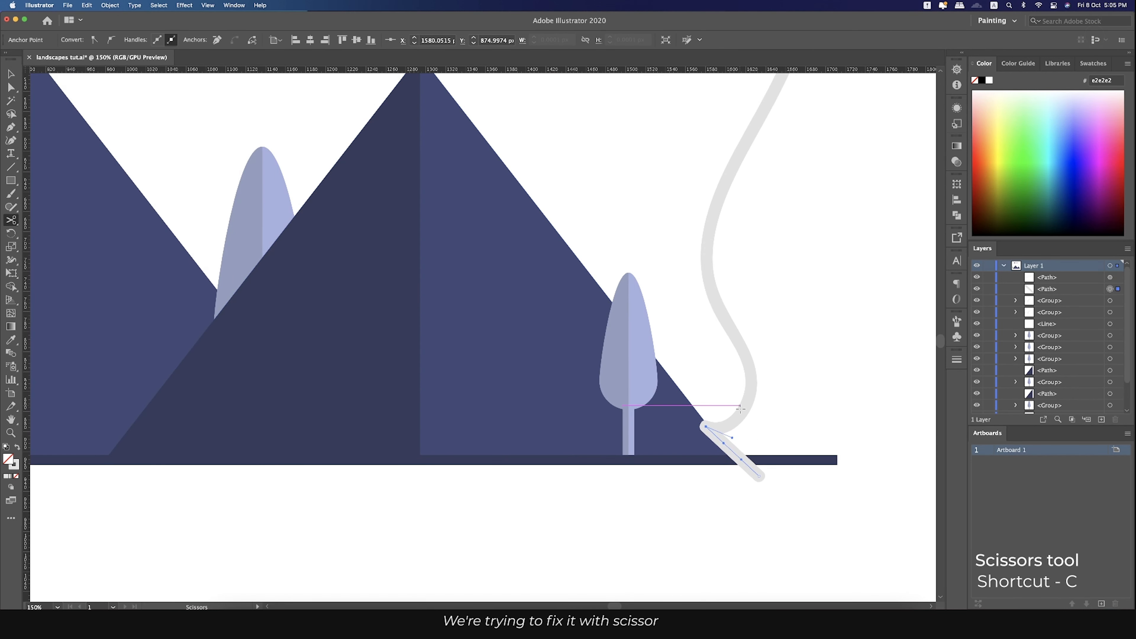
key("v")
key("Delete")
- Reshape the outline's right end with the Curvature tool so it ends on the ground line at the smaller mountain's base
left_click(726, 428)
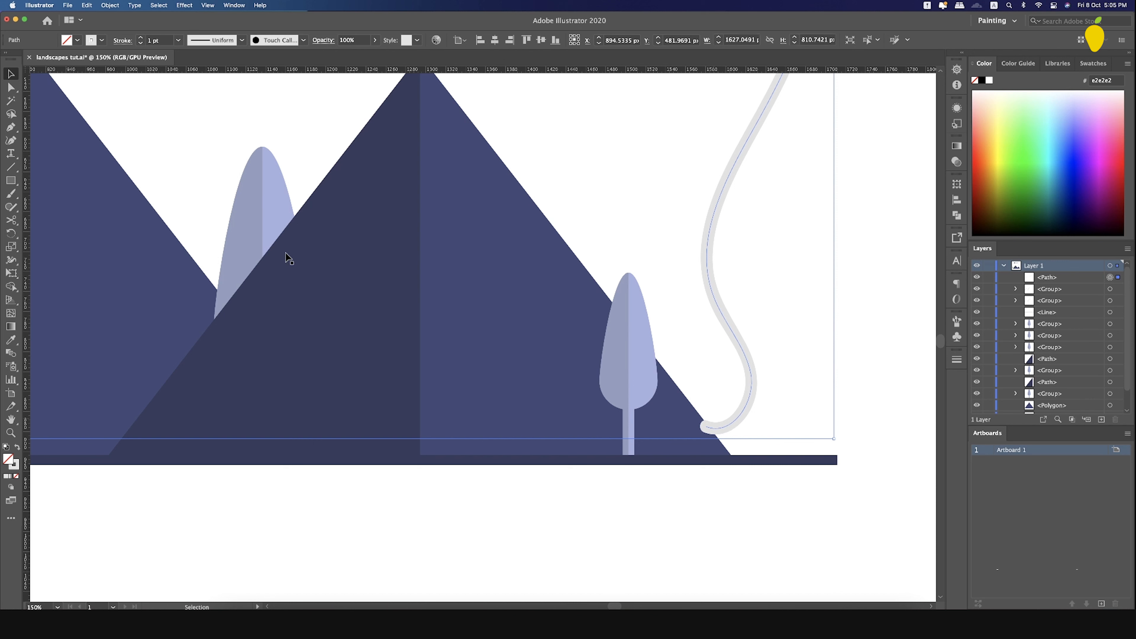
left_click(11, 140)
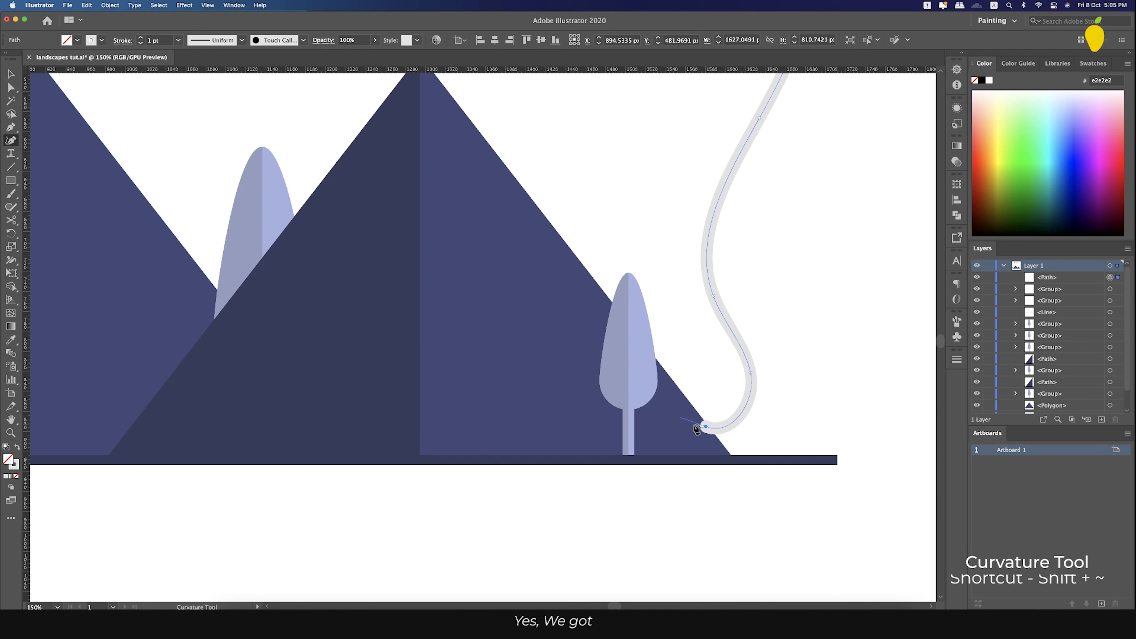
left_click_drag(706, 427, 735, 459)
- Bend the outline's left end down onto the ground line by the large tree's trunk with the Curvature tool
scroll(735, 457, "down", 4)
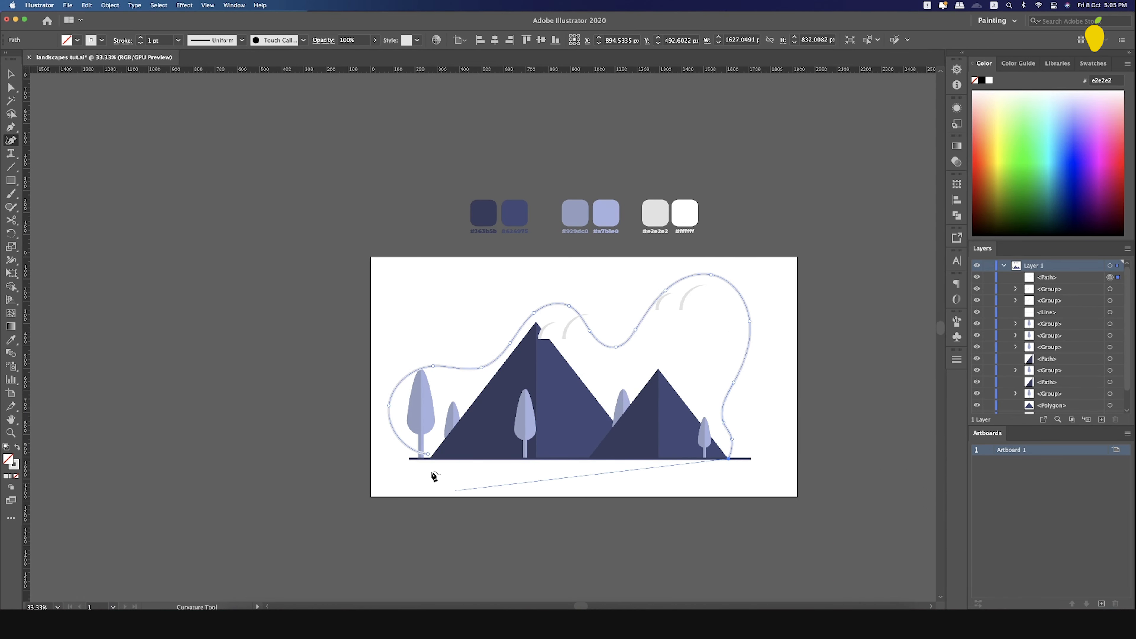
scroll(399, 453, "up", 2)
scroll(472, 467, "up", 1)
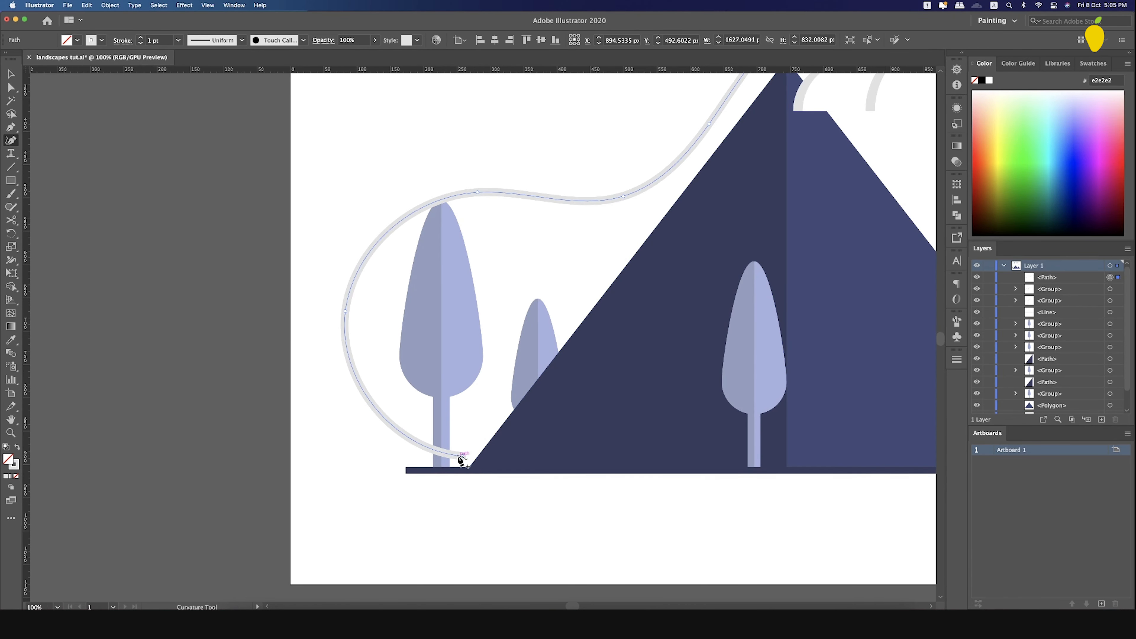
left_click_drag(433, 471, 433, 471)
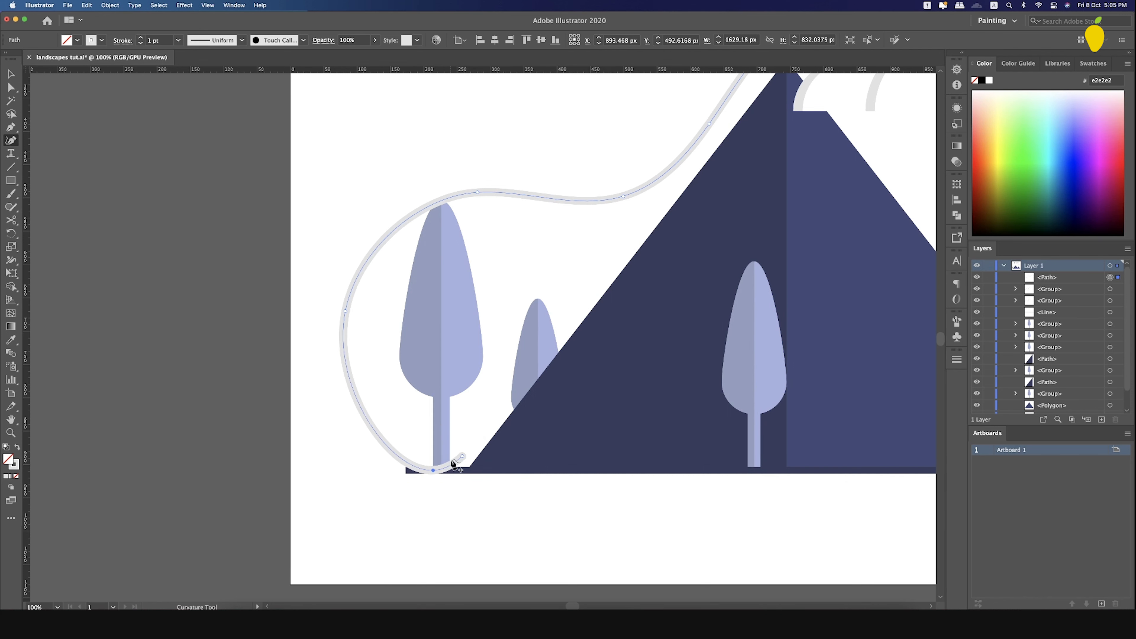
- Cut the background outline with the Scissors tool where it meets the ground line at both ends and delete the closing piece
left_click(461, 456)
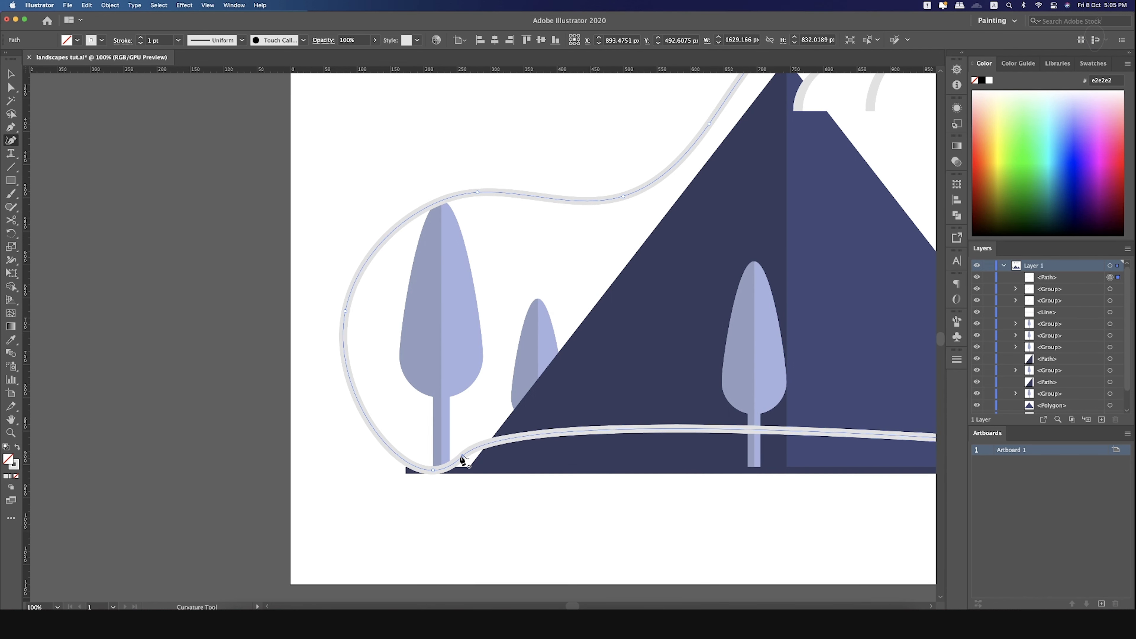
key("Delete")
left_click_drag(660, 421, 436, 378)
scroll(460, 378, "down", 2)
key("v")
key("c")
left_click(335, 402)
left_click(799, 403)
key("Delete")
key("v")
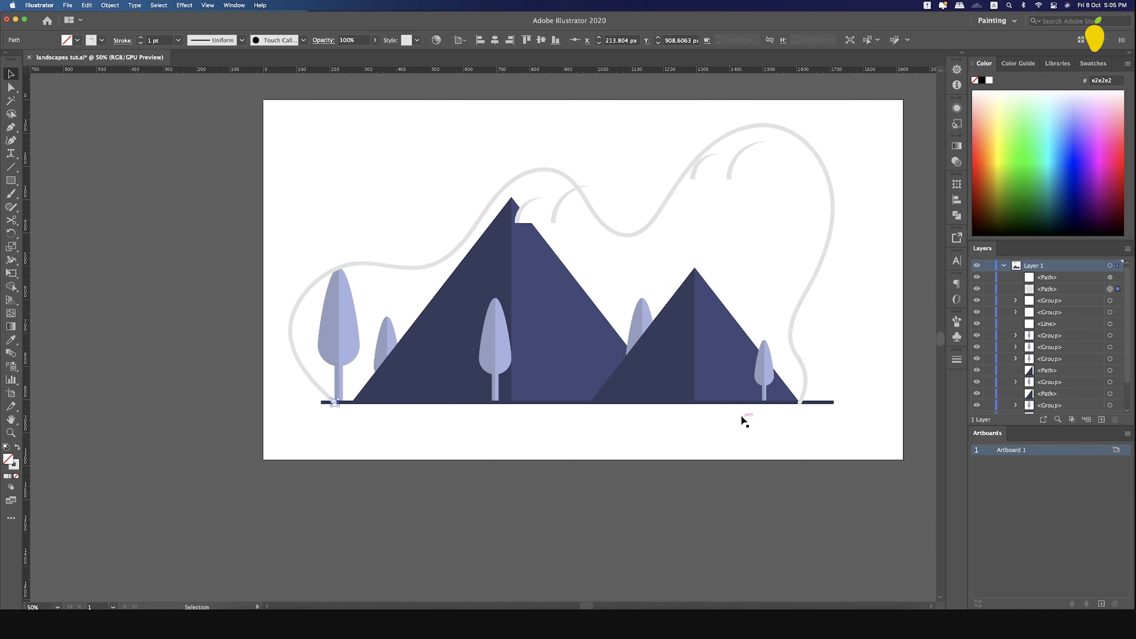
key("Delete")
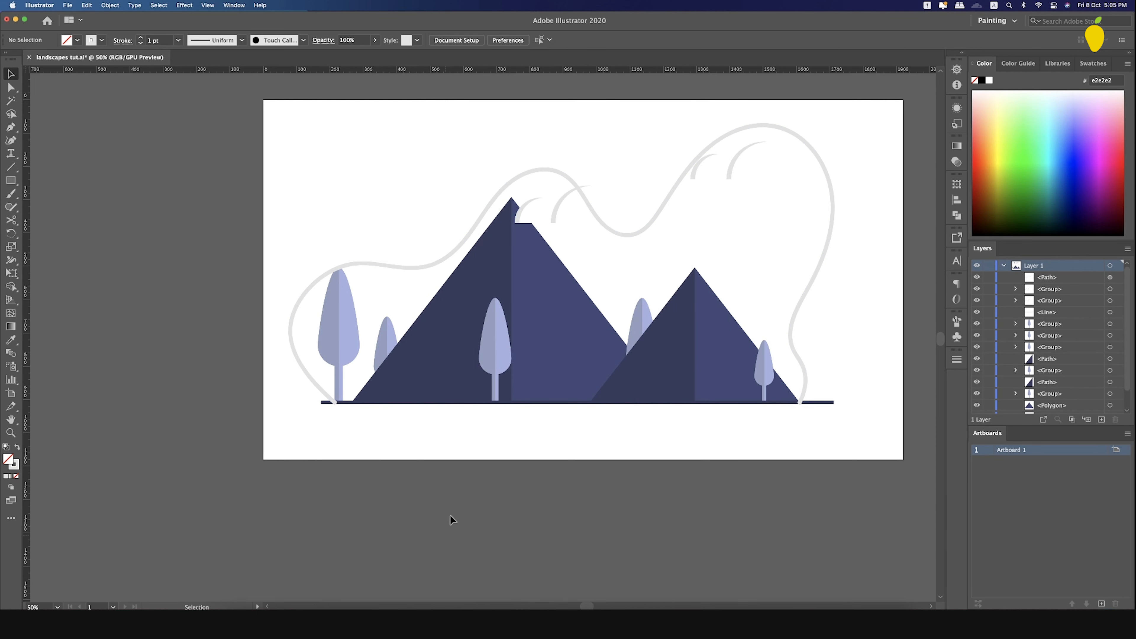
- Replace the painted brush on the wavy background outline with the Basic brush
left_click(312, 380)
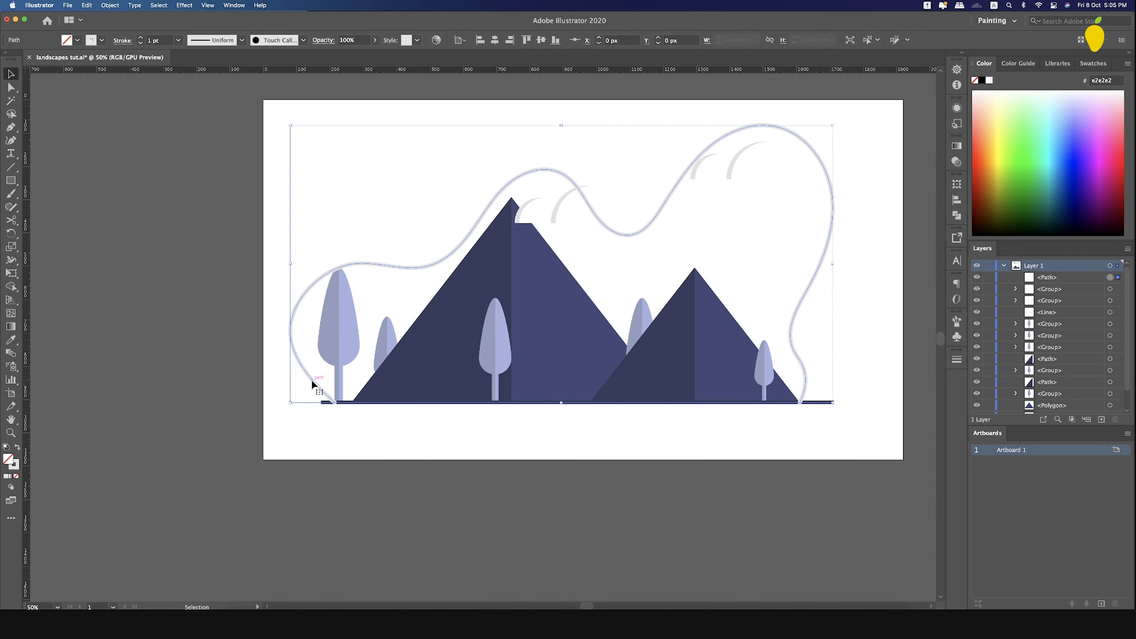
left_click(304, 40)
left_click(255, 84)
left_click(231, 185)
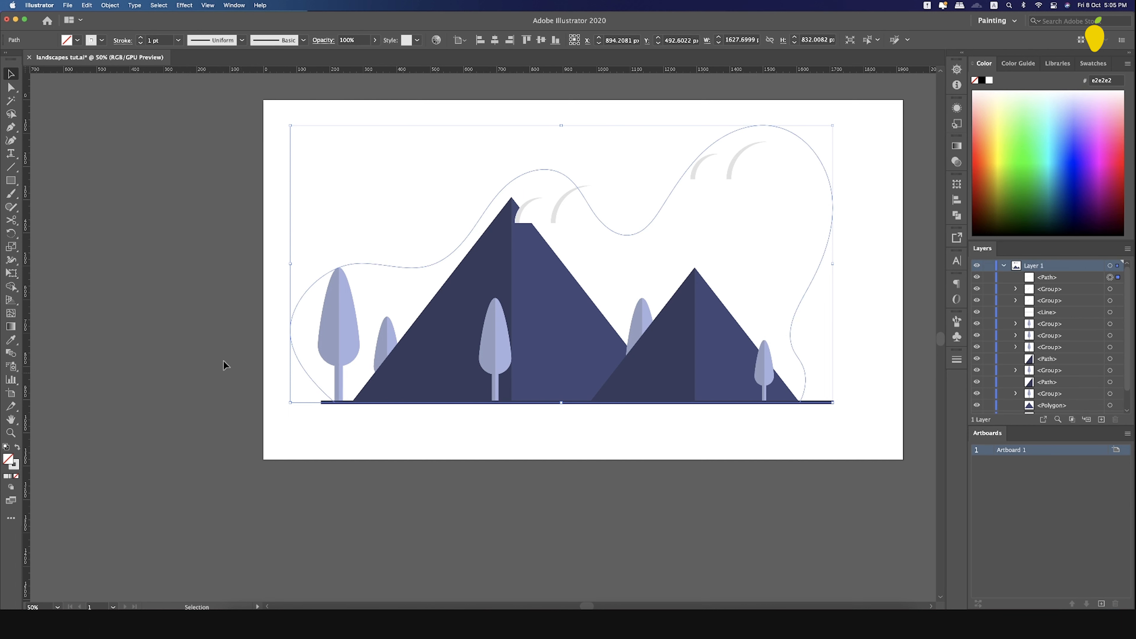
left_click(92, 230)
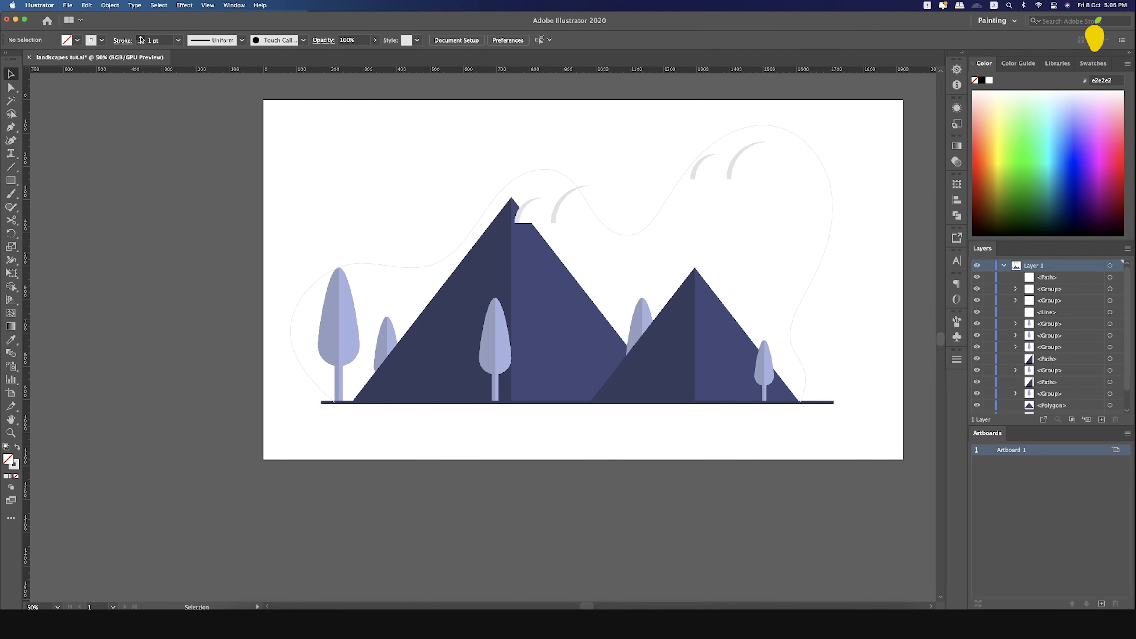
- Swap fill and stroke on the wavy background shape to fill it light gray, and send it behind all artwork
left_click(410, 266)
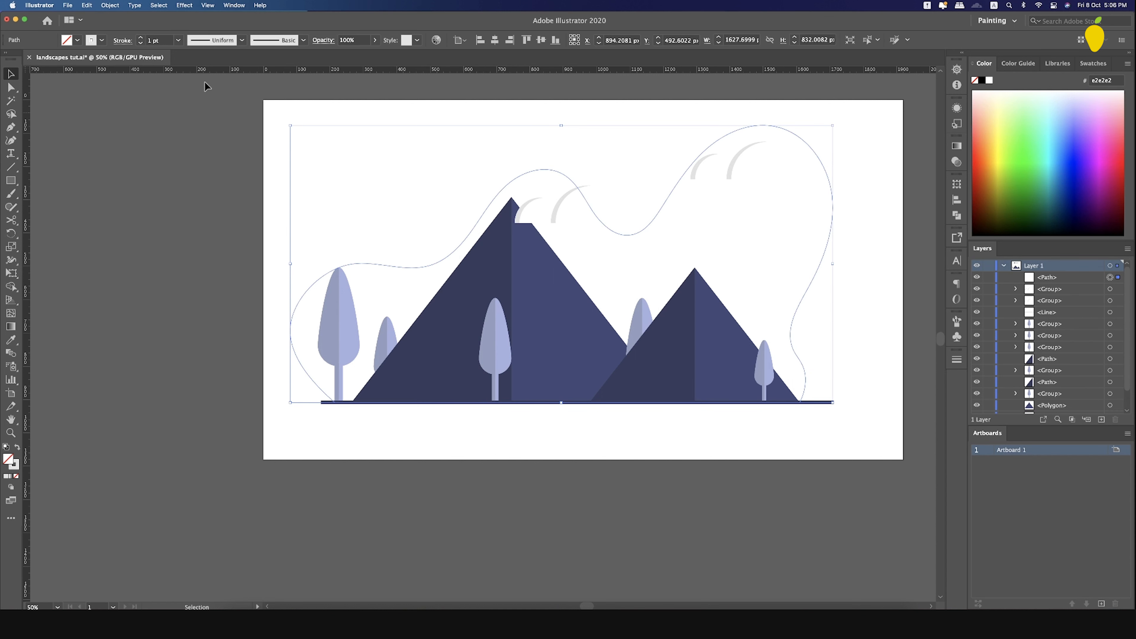
left_click(17, 449)
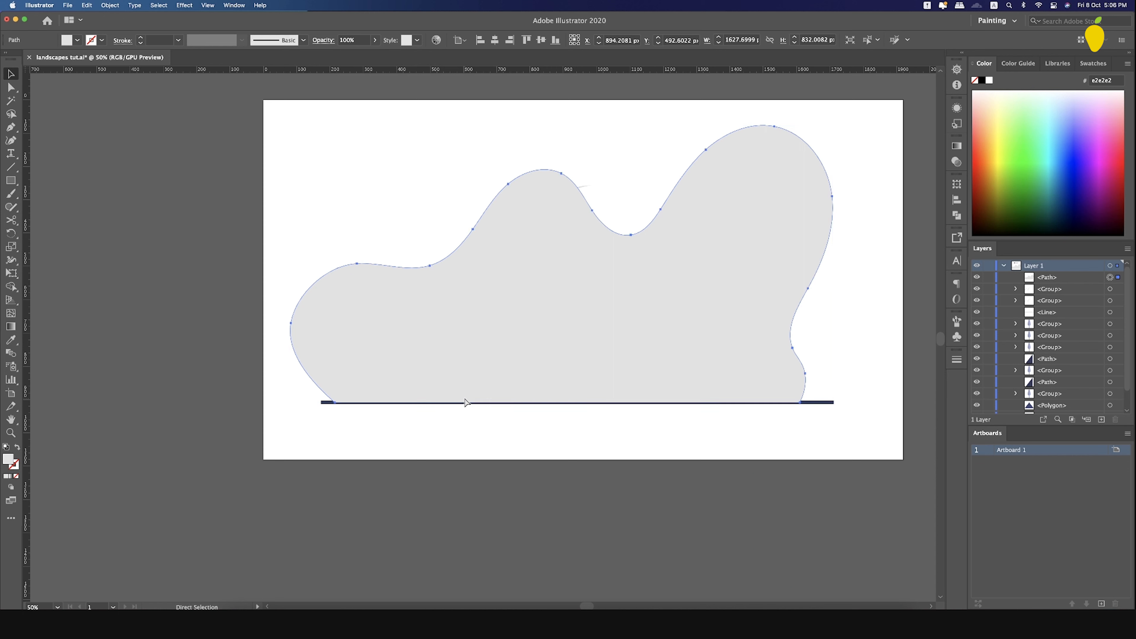
key("super+shift+bracketleft")
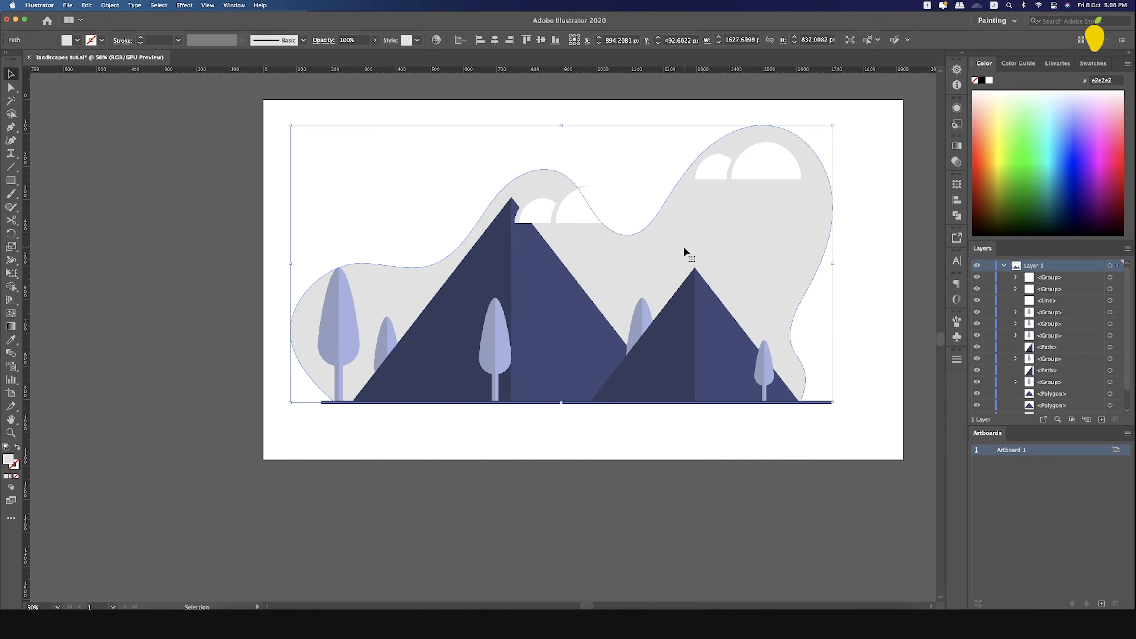
- Sample the small mountain's dark blue onto the background shape, and replace the fill with a linear white-to-black gradient
key("i")
left_click(659, 336)
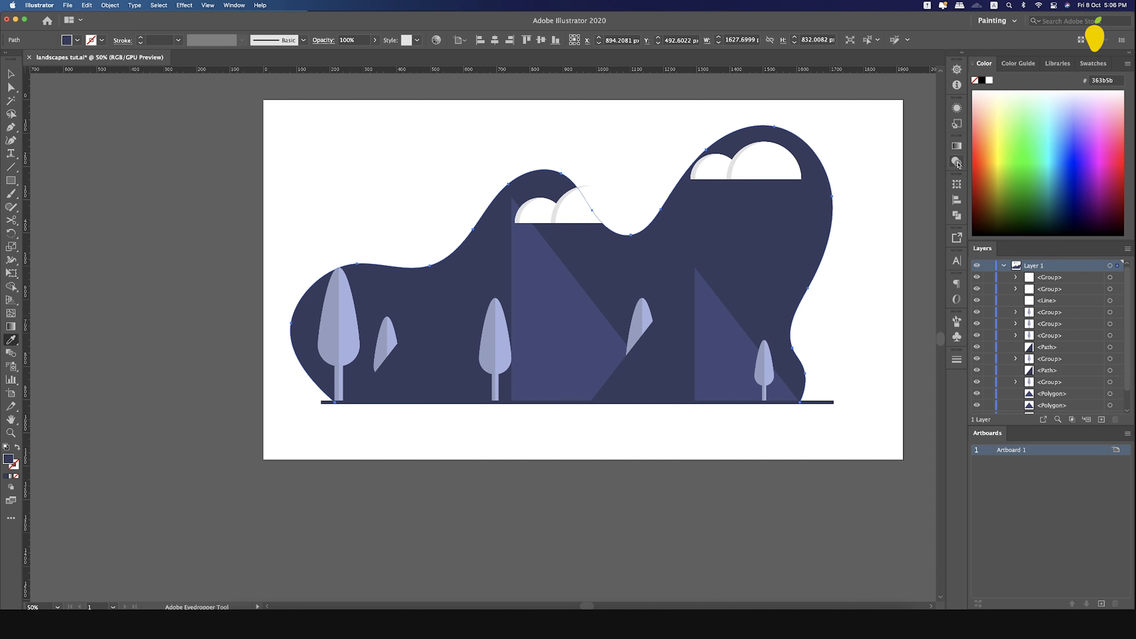
left_click(957, 147)
left_click(822, 159)
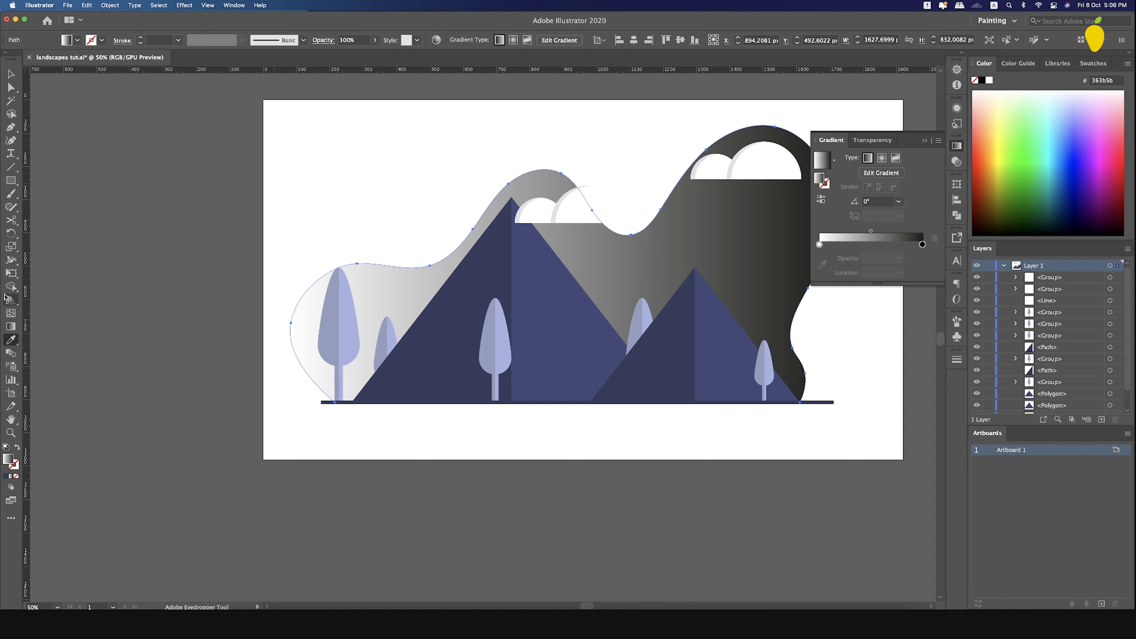
- Run the background gradient vertically with the Gradient tool, from above the artboard to just below the ground line
left_click(10, 328)
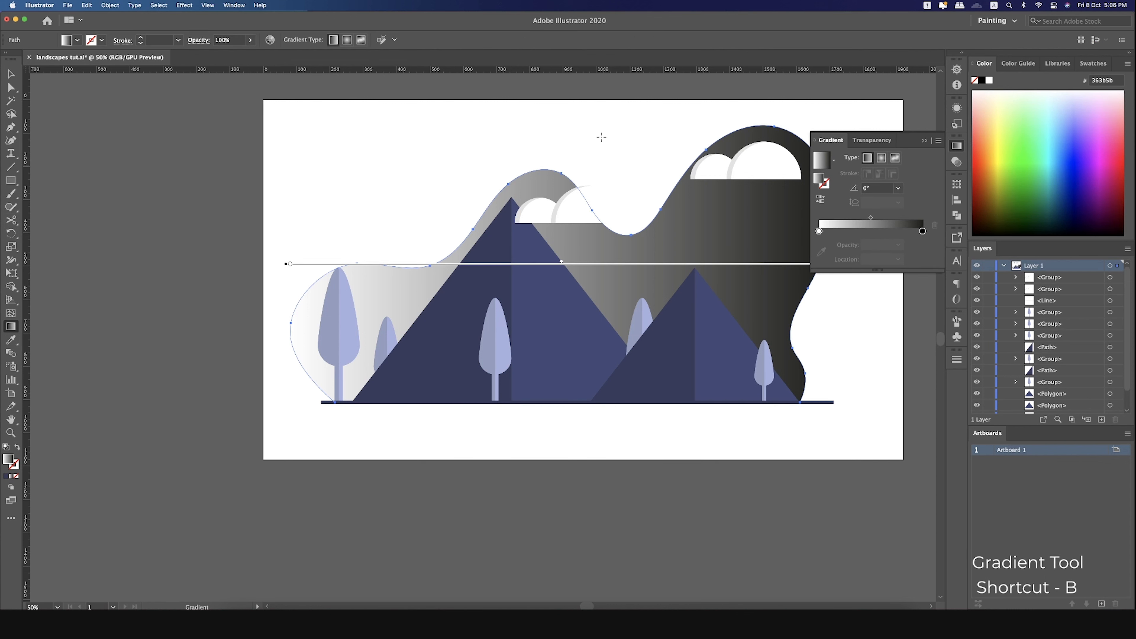
left_click_drag(598, 82, 615, 297)
left_click_drag(604, 394, 597, 427)
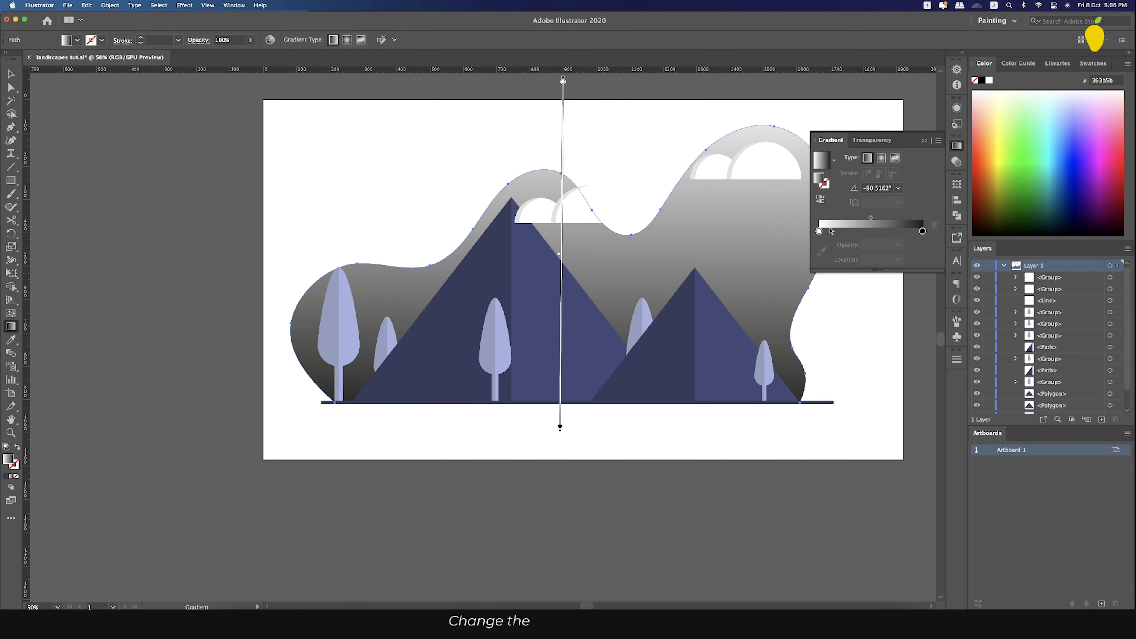
- Color the gradient's starting stop with the dark blue 363b5b sampled from the small mountain's shaded side
left_click(819, 231)
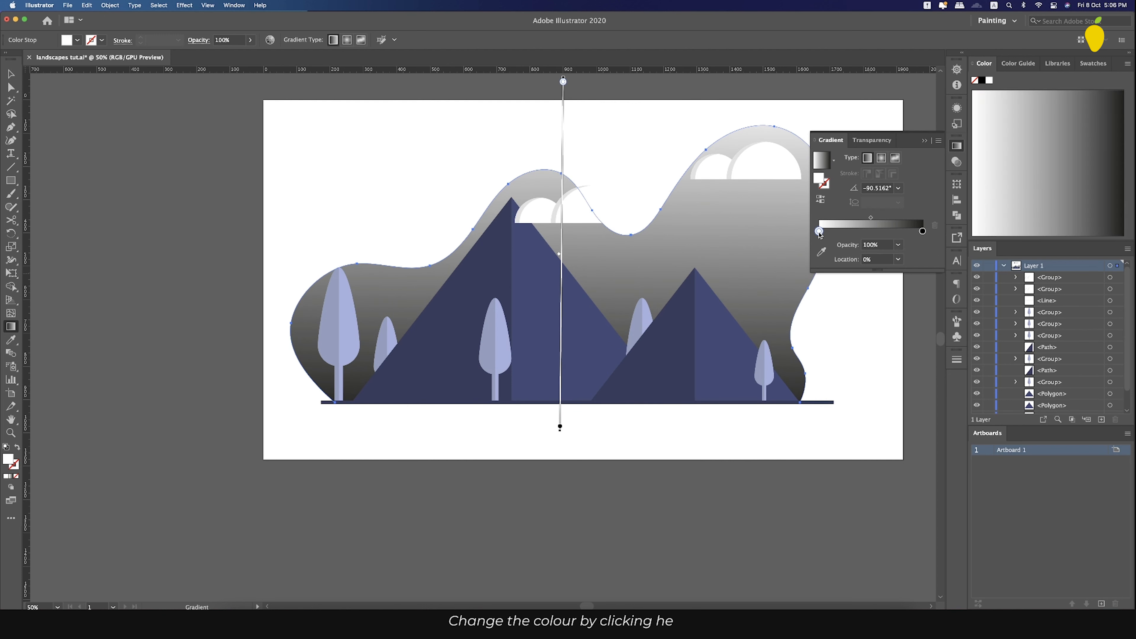
left_click(822, 251)
left_click(677, 322)
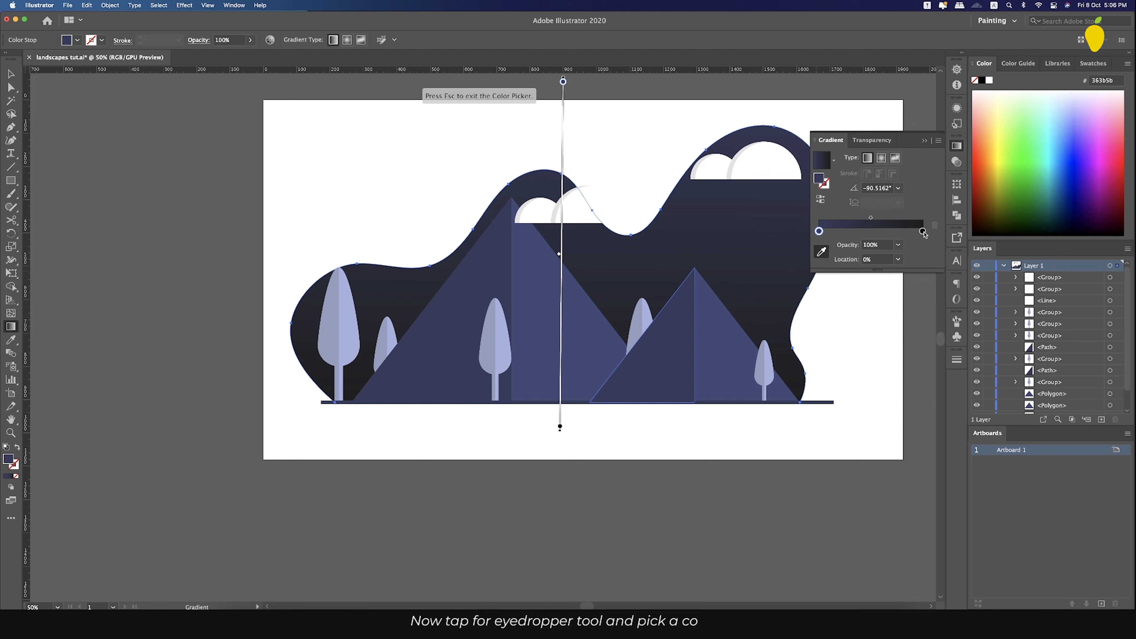
- Set the gradient's end stop to white with 0% opacity
left_click(923, 232)
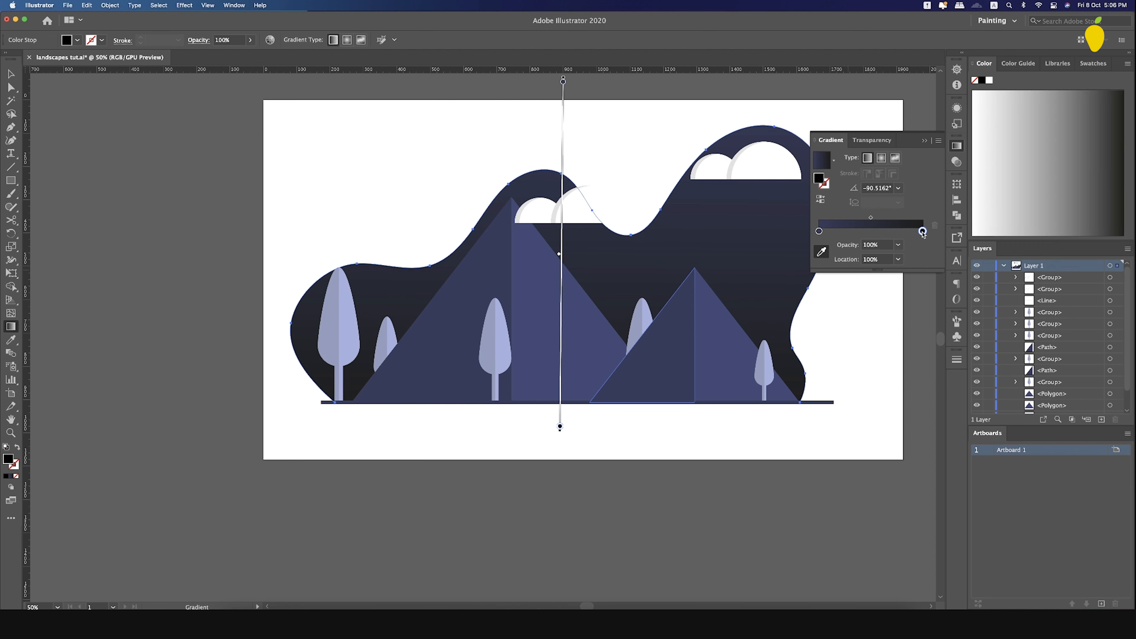
double_click(819, 178)
left_click_drag(332, 302, 225, 251)
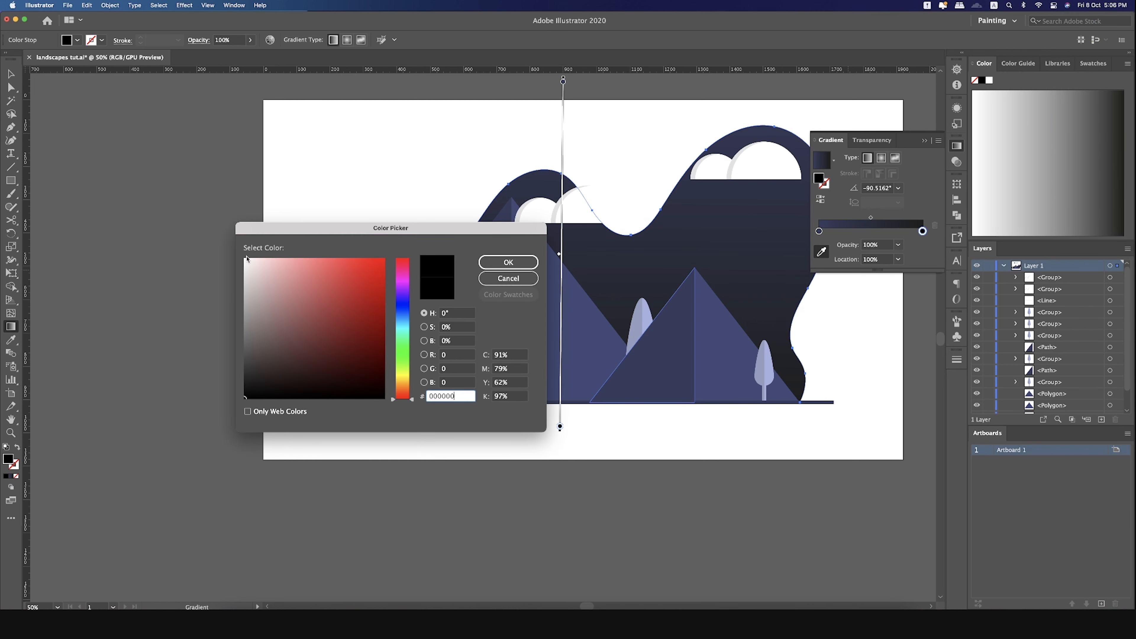
left_click(246, 258)
left_click(508, 262)
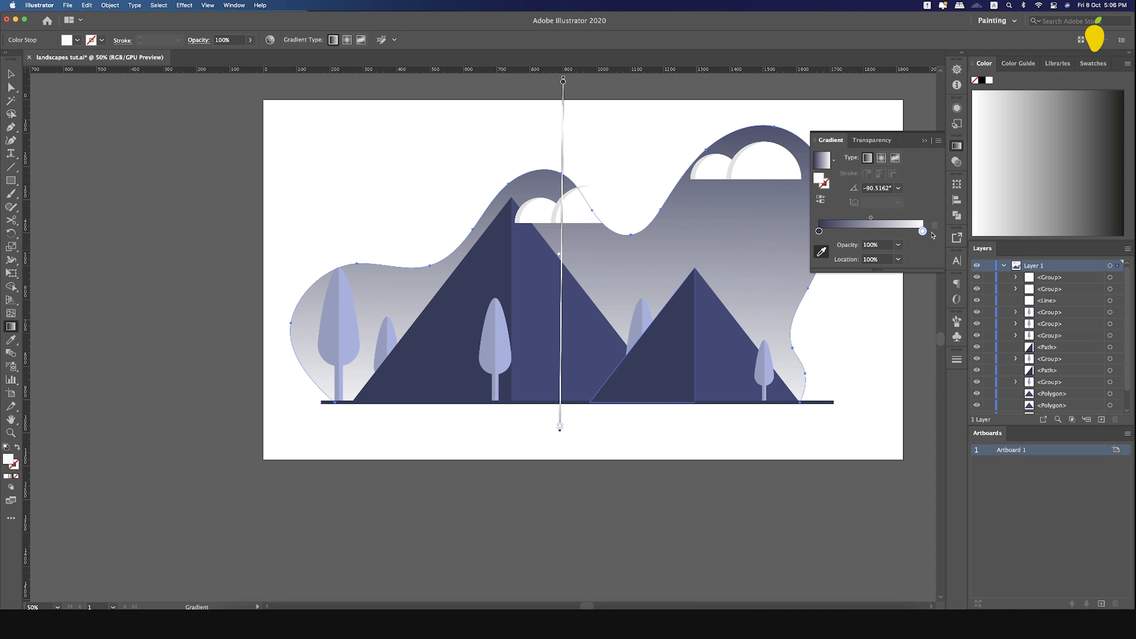
left_click(898, 244)
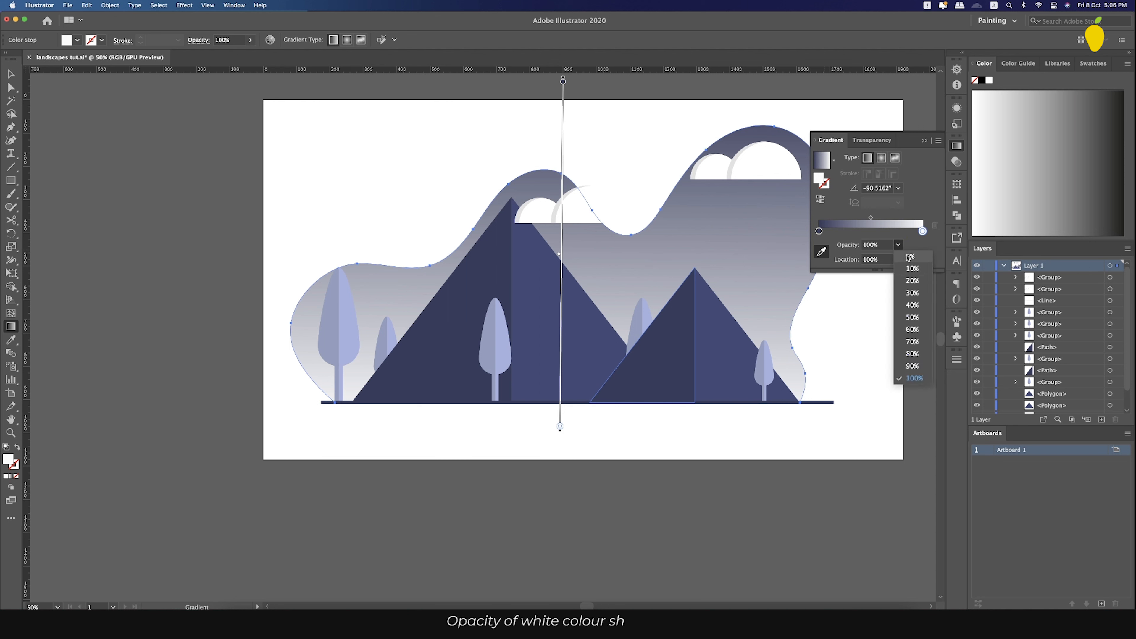
left_click(920, 258)
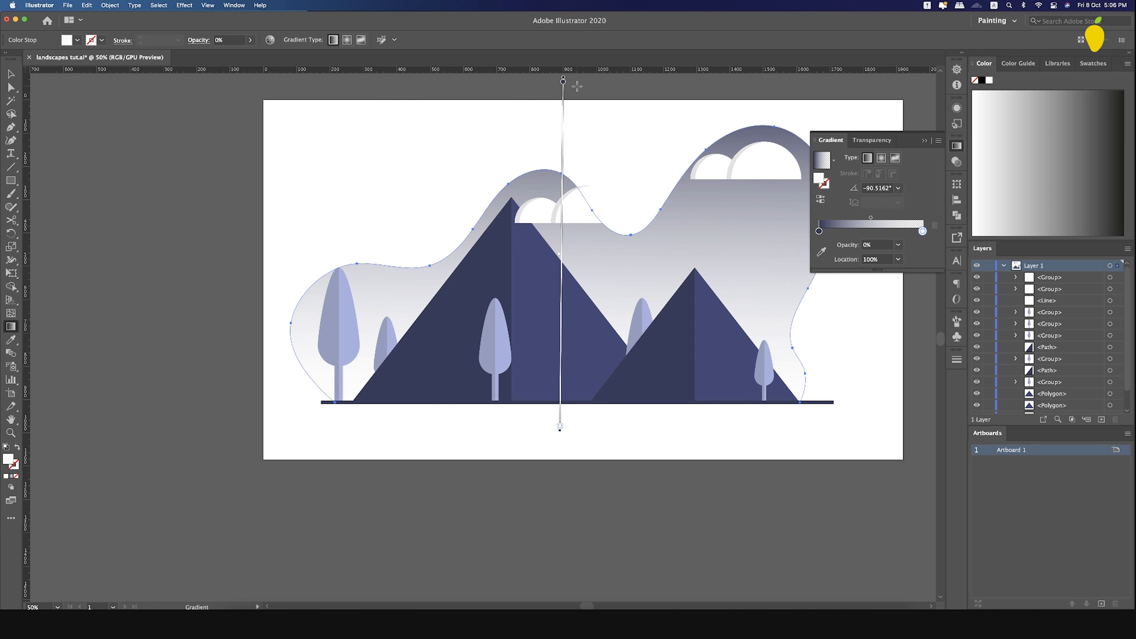
- Redraw the background gradient from top to bottom at an angle of about -87°, and deselect the shape
mouse_move(576, 79)
left_mouse_down()
mouse_move(584, 555)
mouse_move(594, 412)
mouse_move(595, 428)
left_mouse_up()
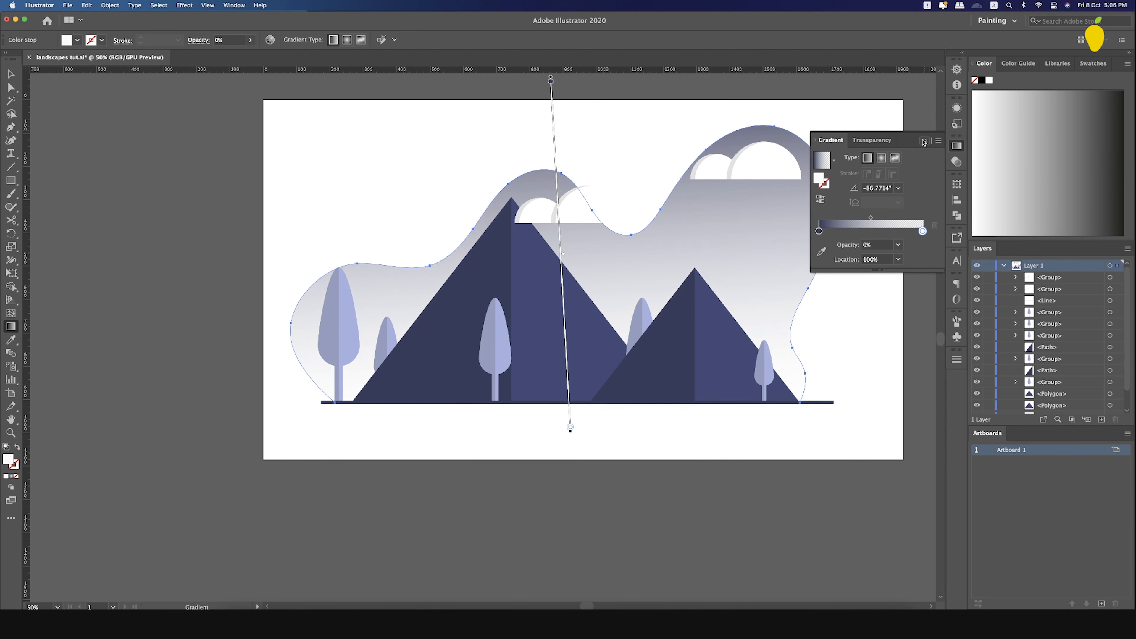
left_click(924, 141)
left_click(11, 74)
left_click(312, 197)
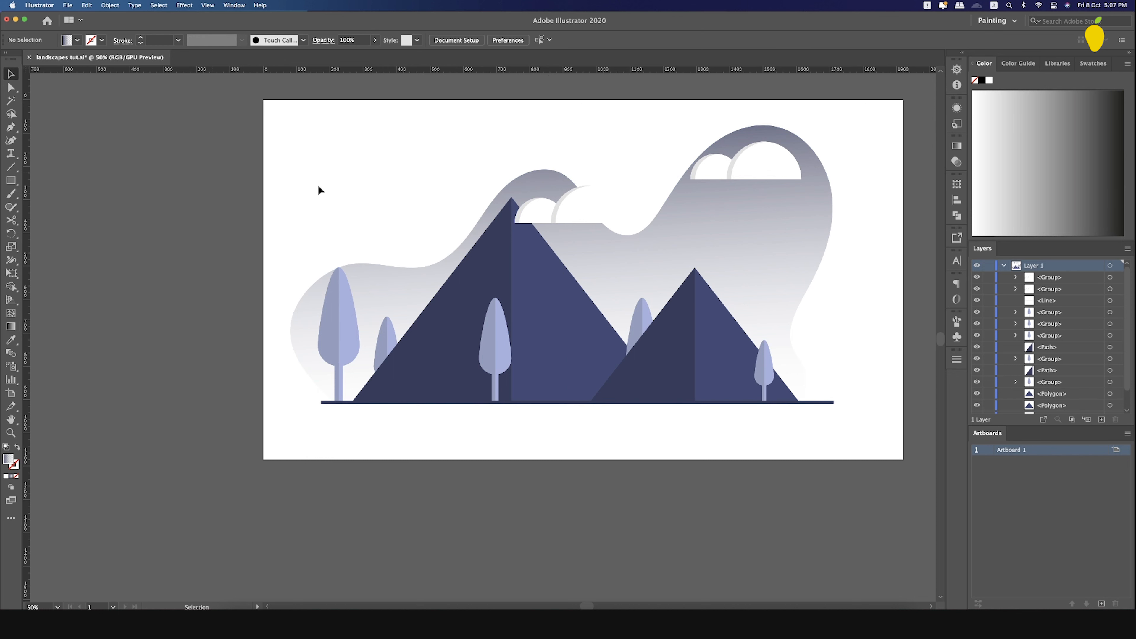
- Reshape the dip between the background's two humps with the Curvature tool so the background extends behind both clouds
left_click(554, 179)
left_click(11, 140)
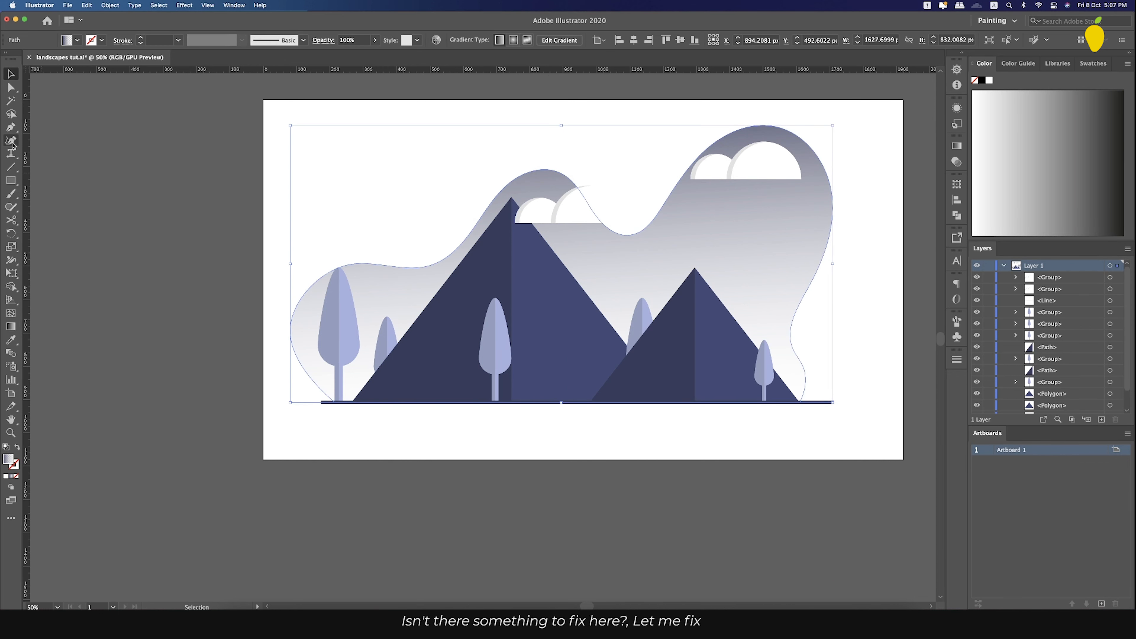
left_click_drag(592, 207, 630, 185)
left_click_drag(630, 234, 645, 236)
left_click_drag(660, 208, 679, 210)
left_click_drag(706, 149, 642, 181)
left_click_drag(679, 210, 660, 252)
left_click_drag(688, 150, 678, 214)
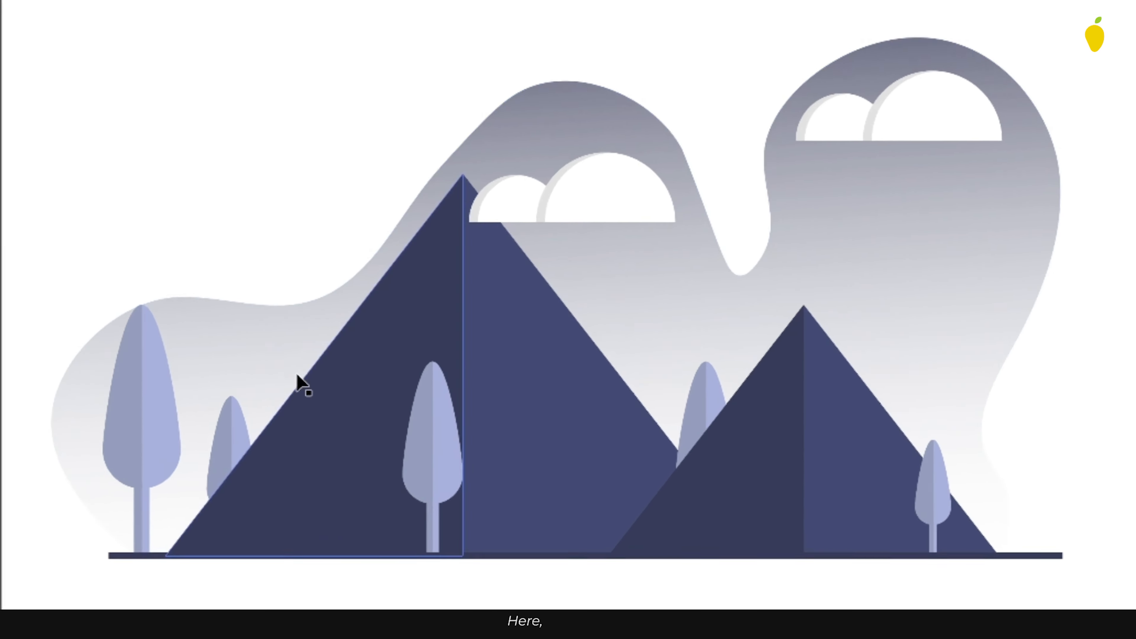